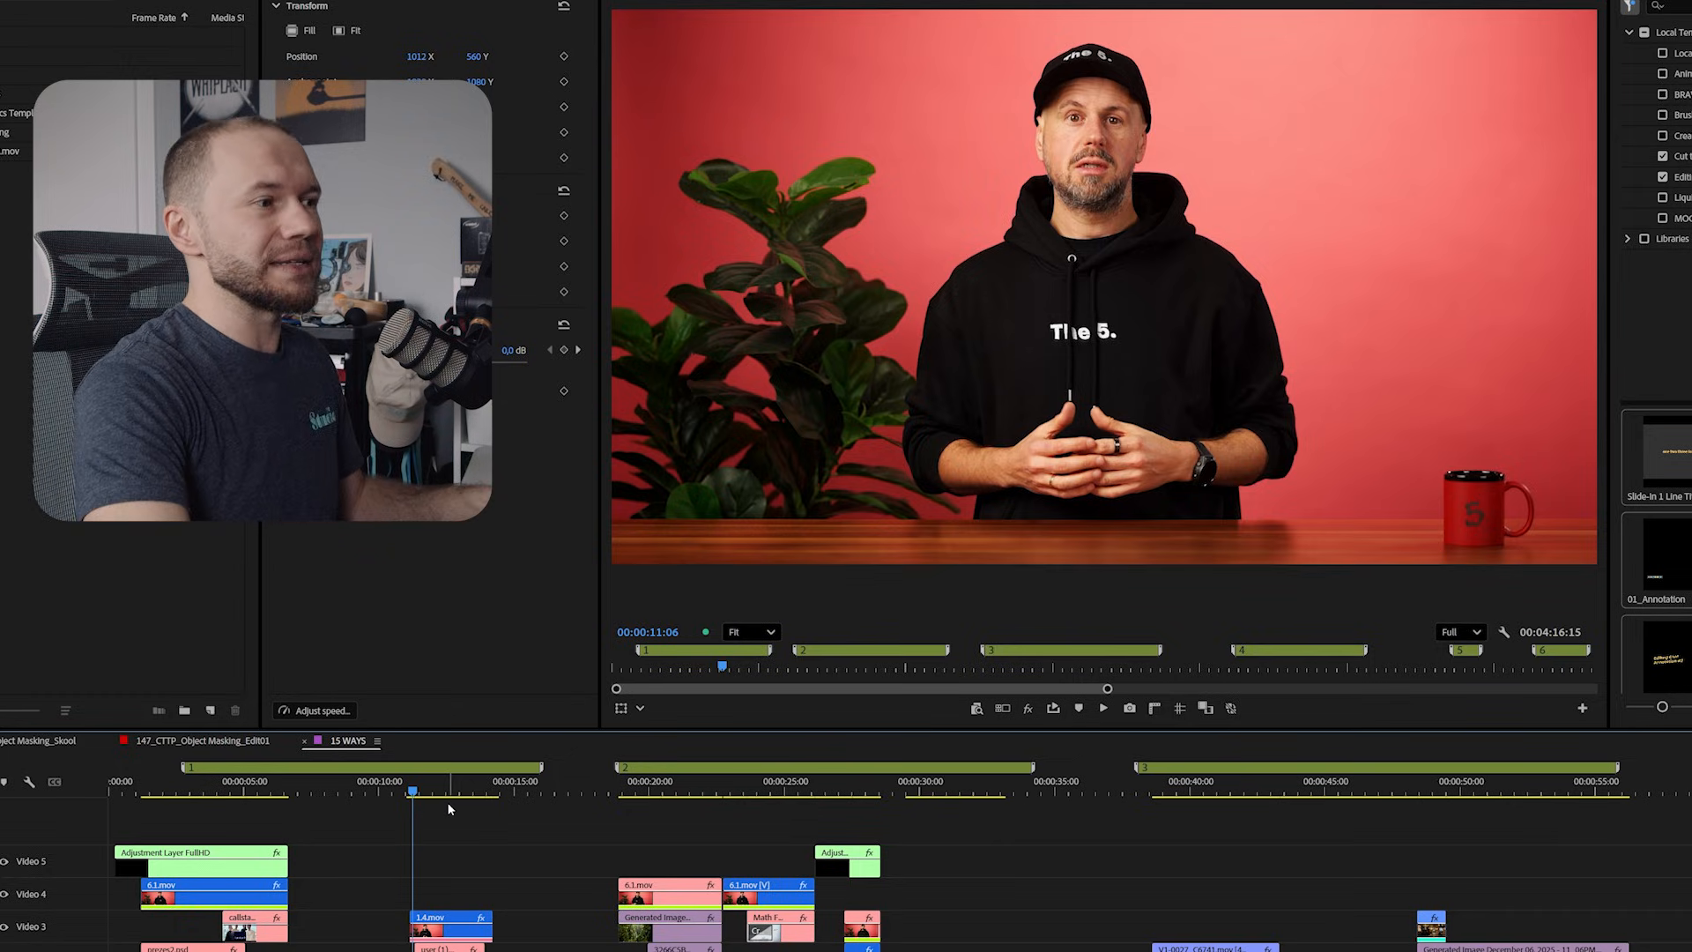
Step: Play the sequence from 00:00:11:06 to preview the first masking examples
left_click(450, 862)
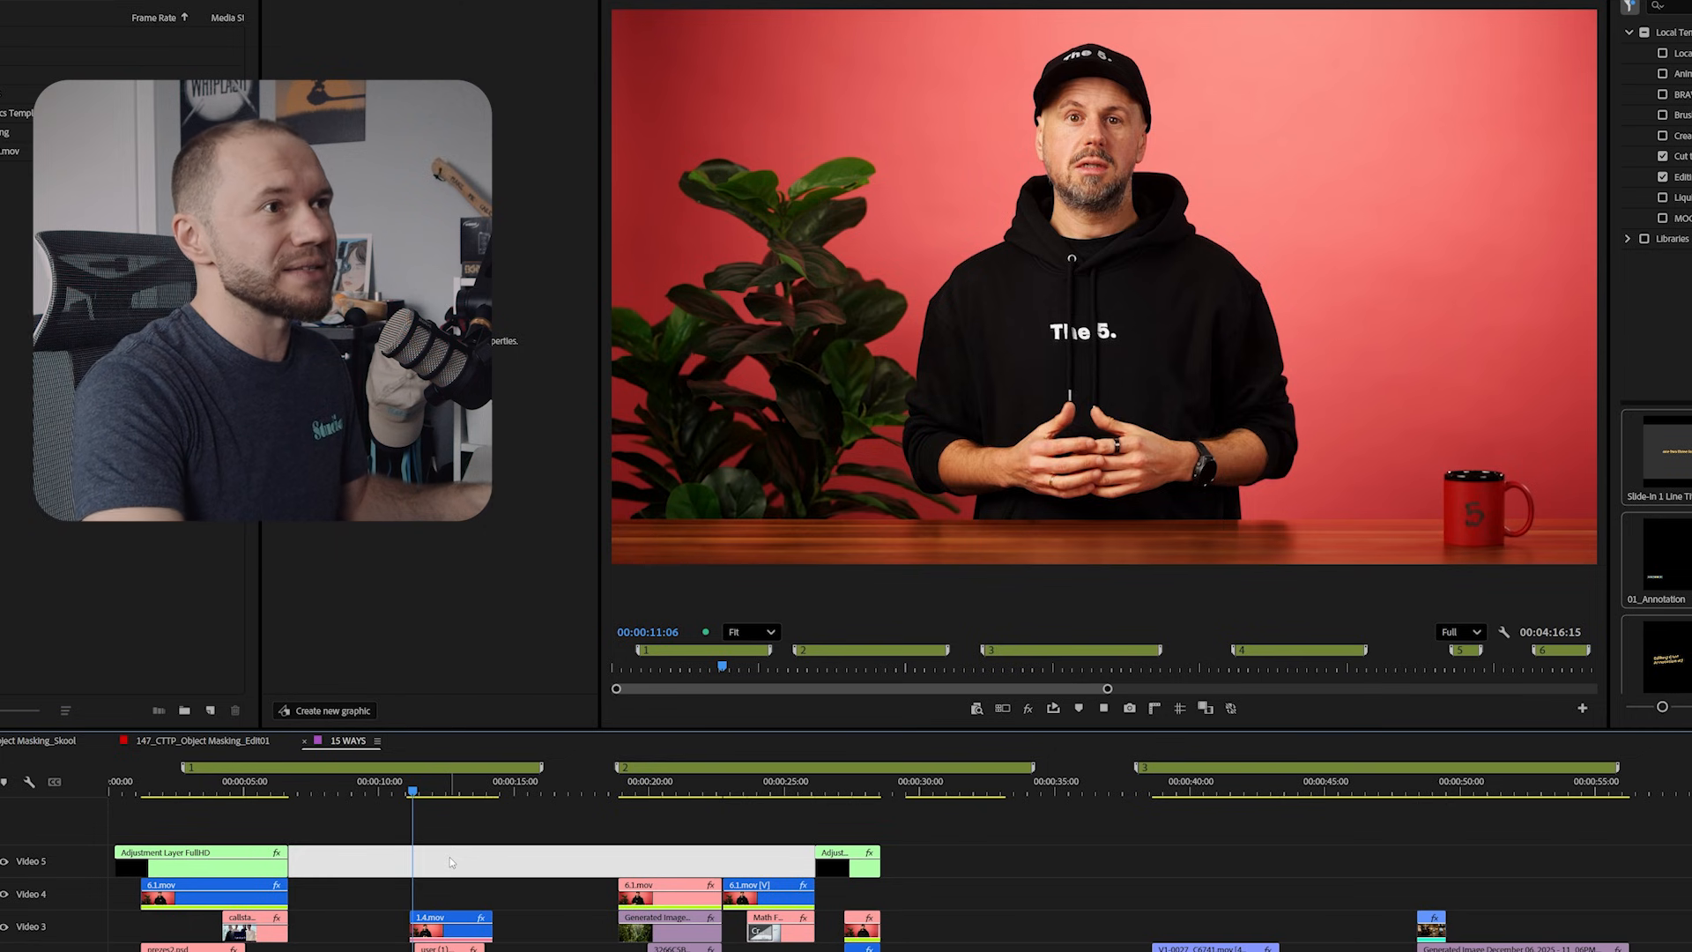
key("space")
key("space")
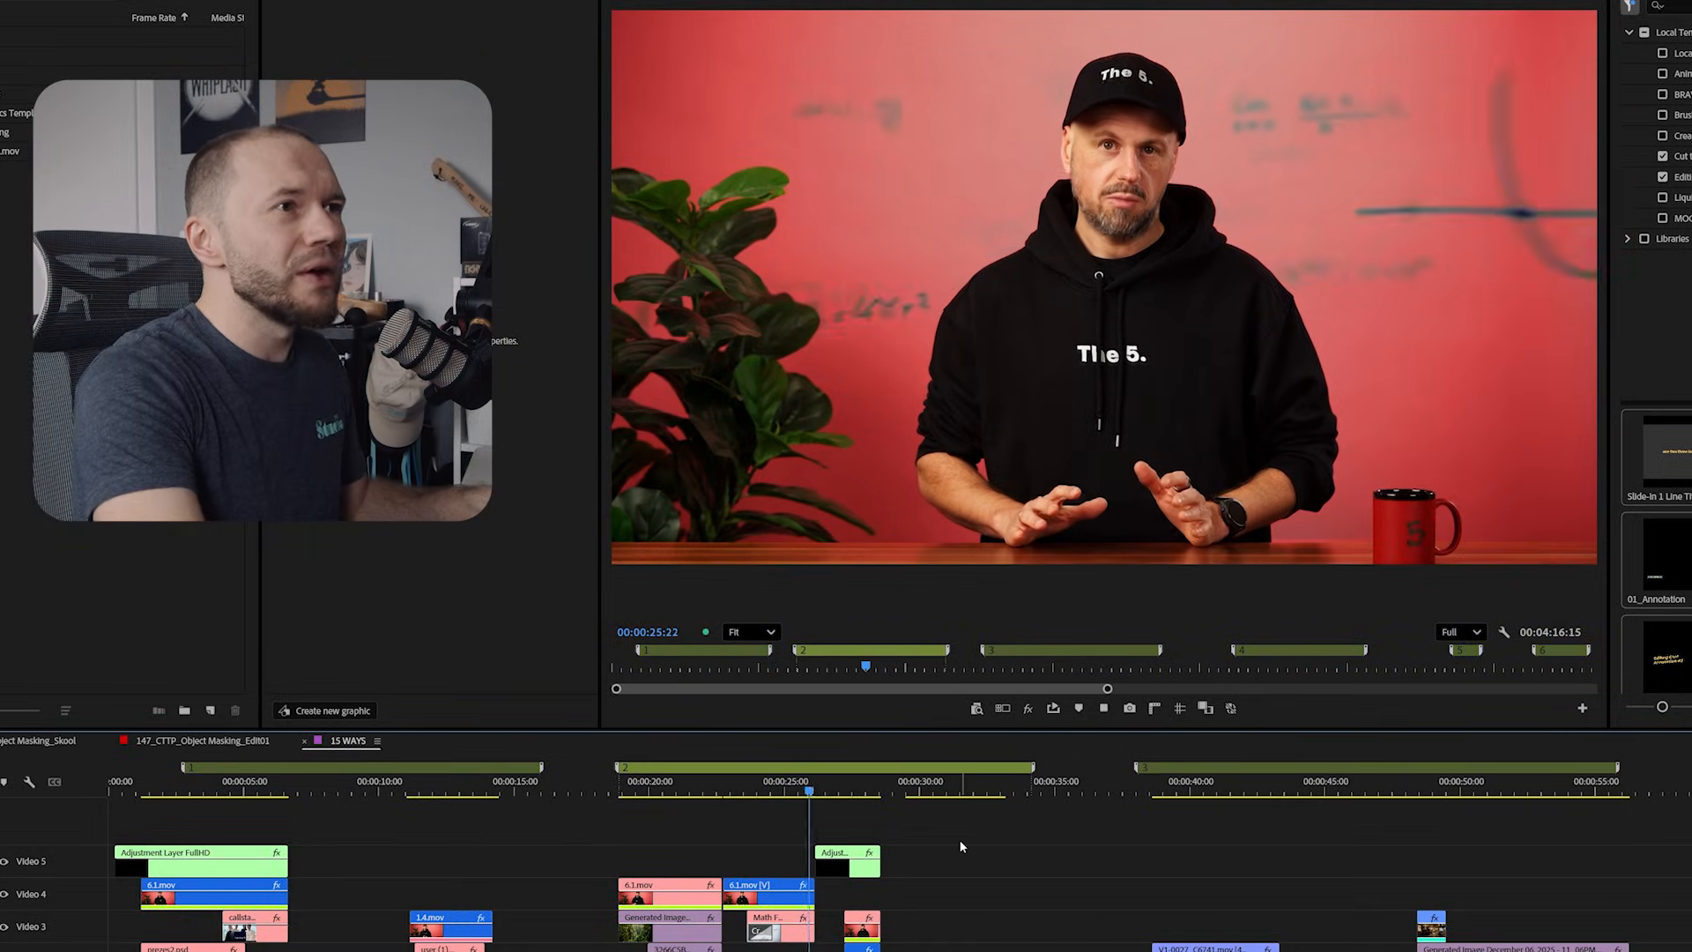
key("space")
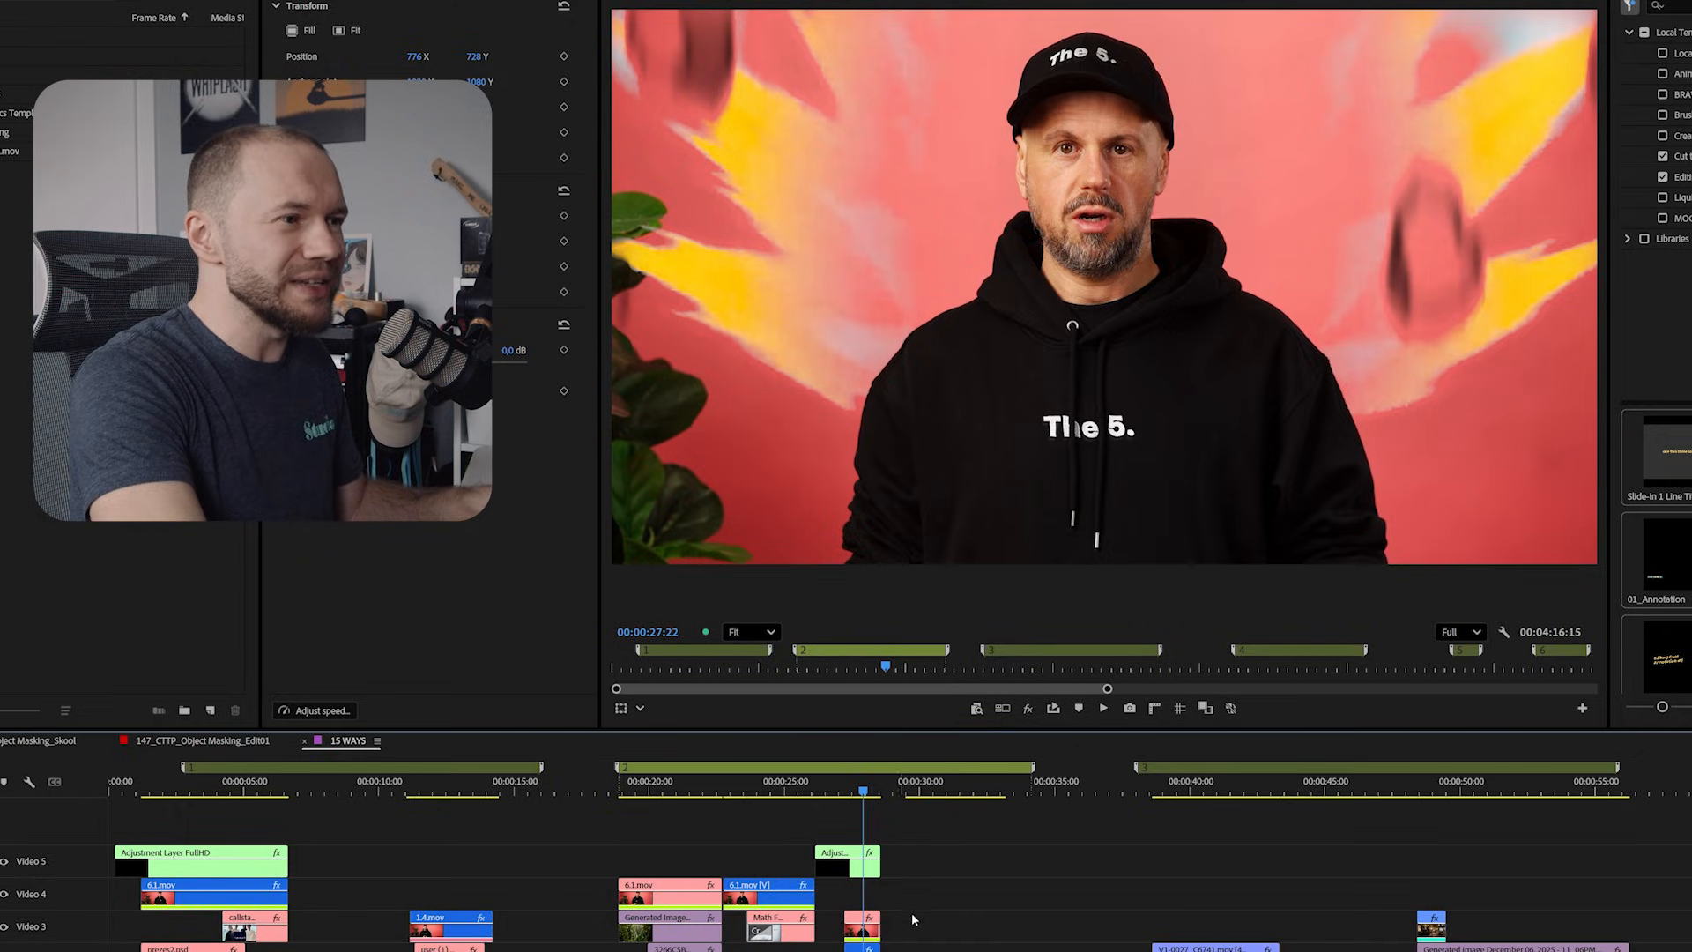
Step: Step through the frames around 00:00:27:18 and scrub the forest-background section to examine the graphics behind the presenter
scroll(912, 912, "up", 2)
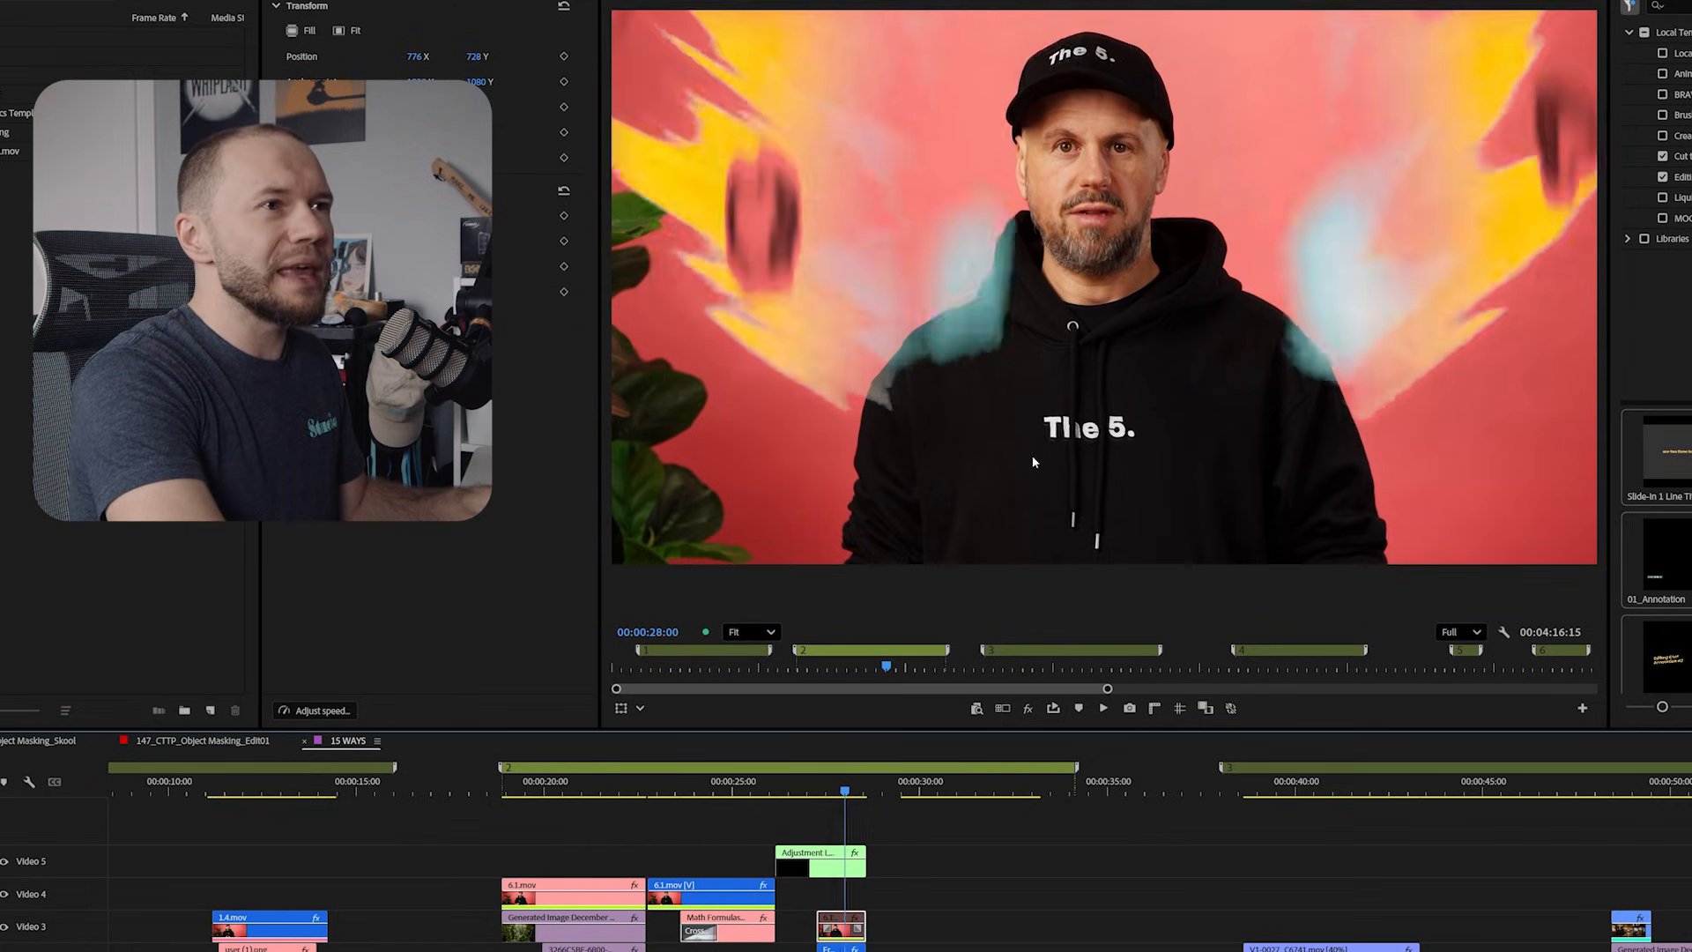
key("shift+Left")
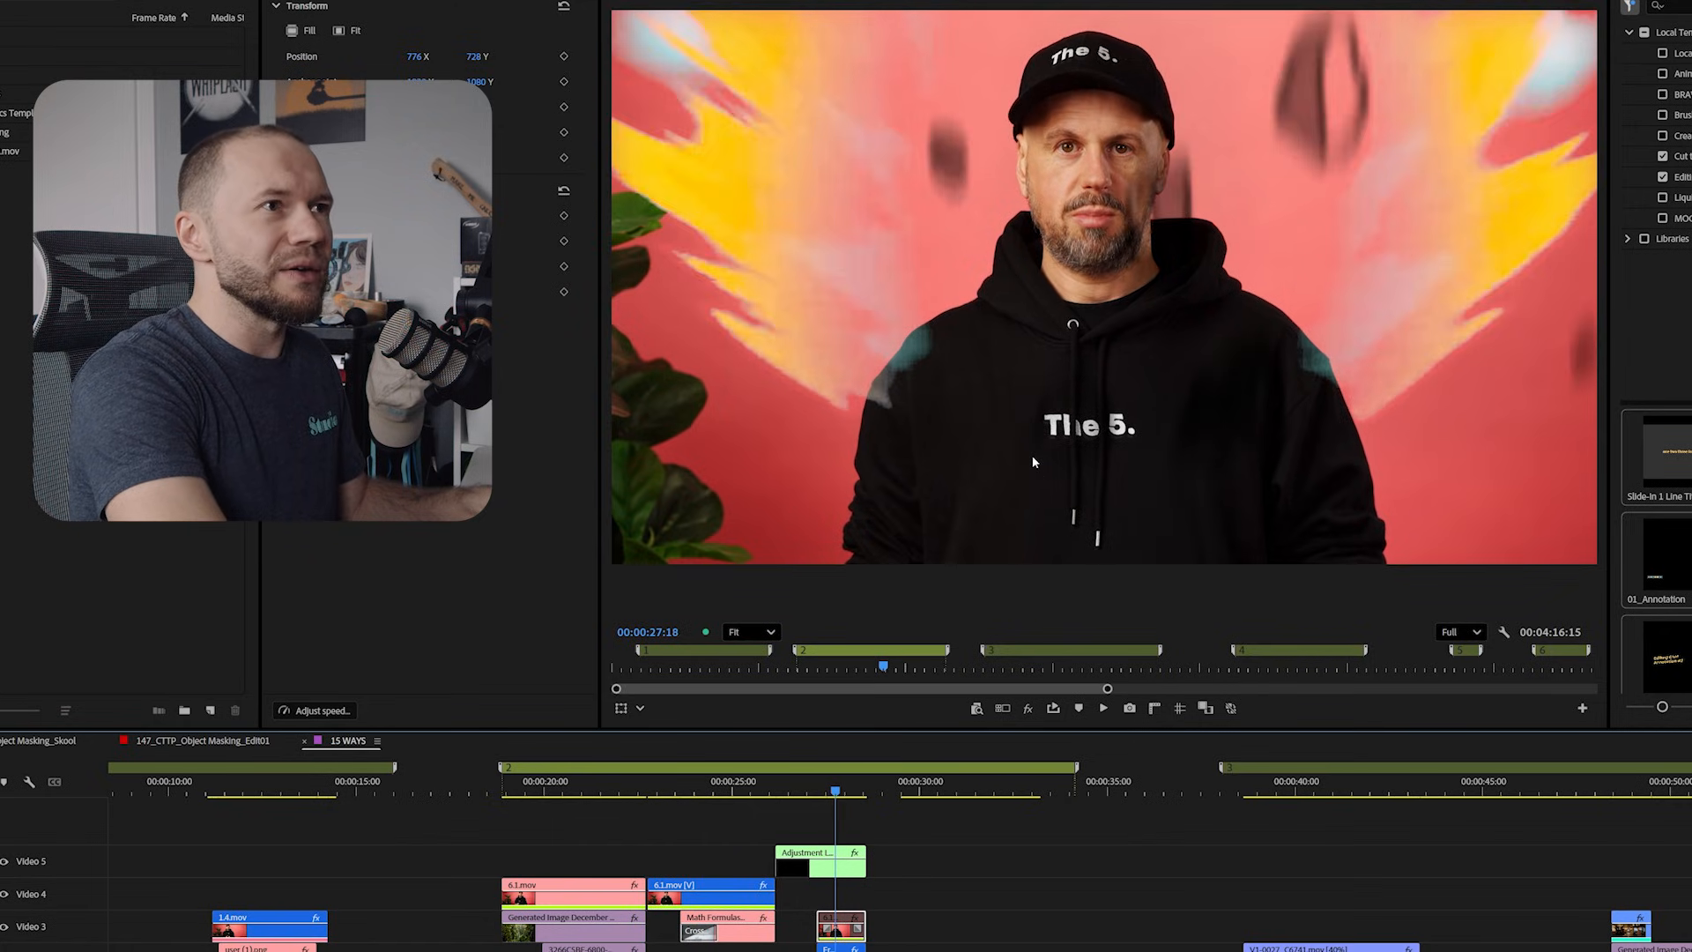
key("Right")
key("Right")
key("Right")
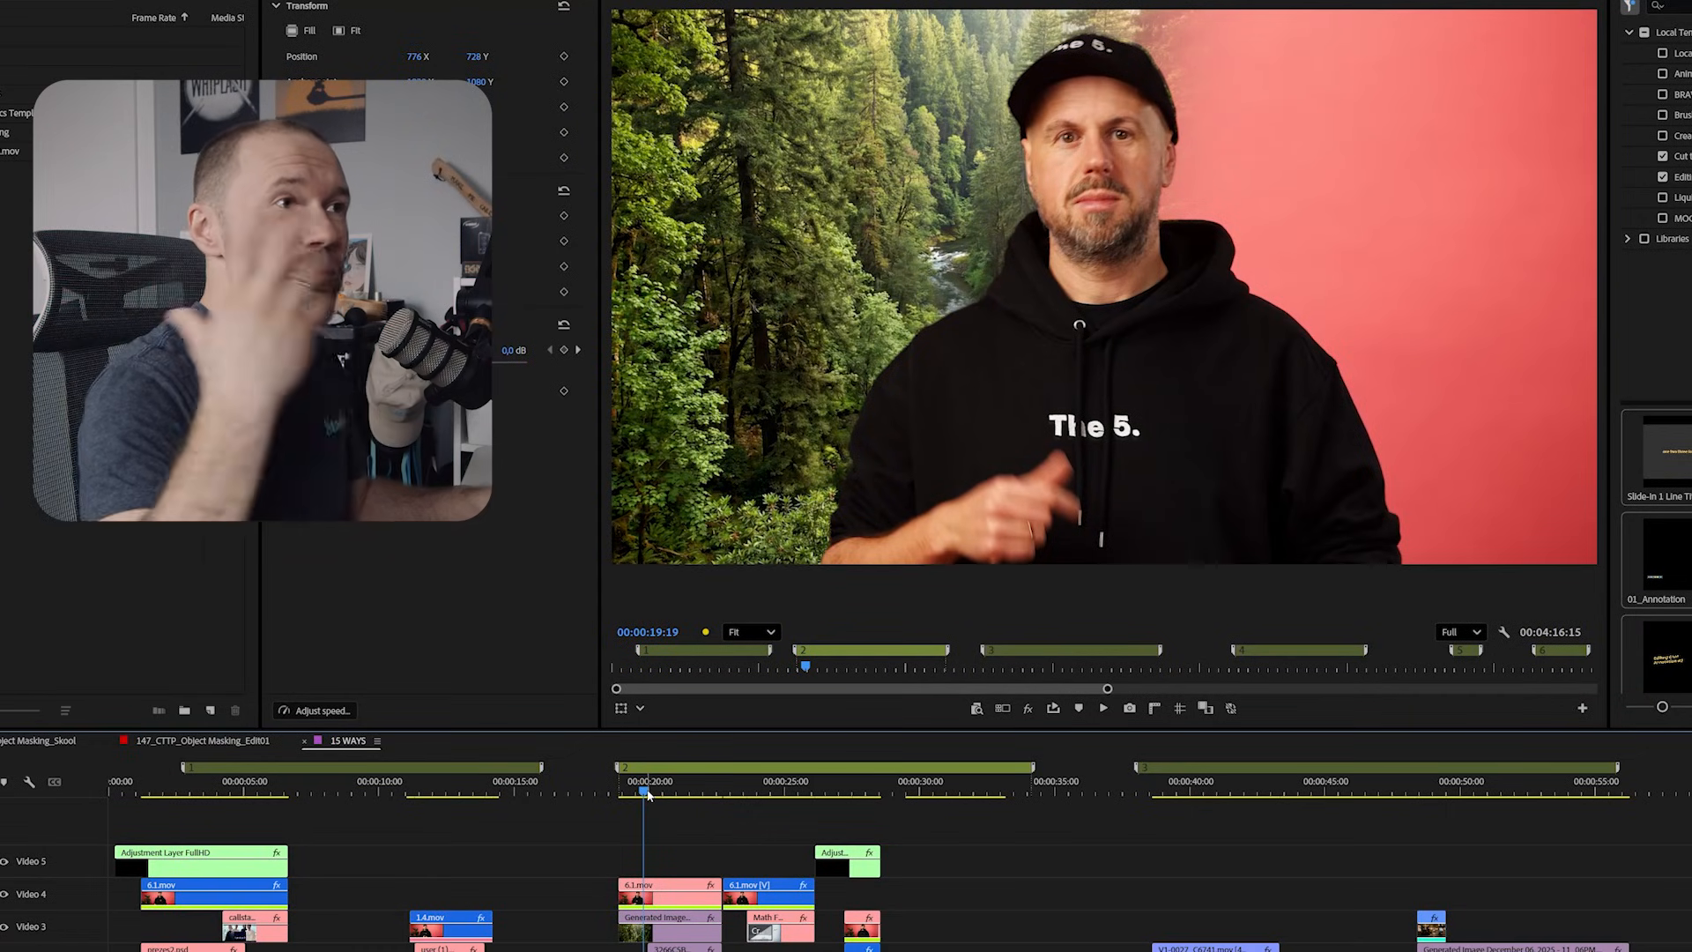
mouse_move(648, 795)
left_mouse_down()
mouse_move(732, 797)
mouse_move(668, 799)
left_mouse_up()
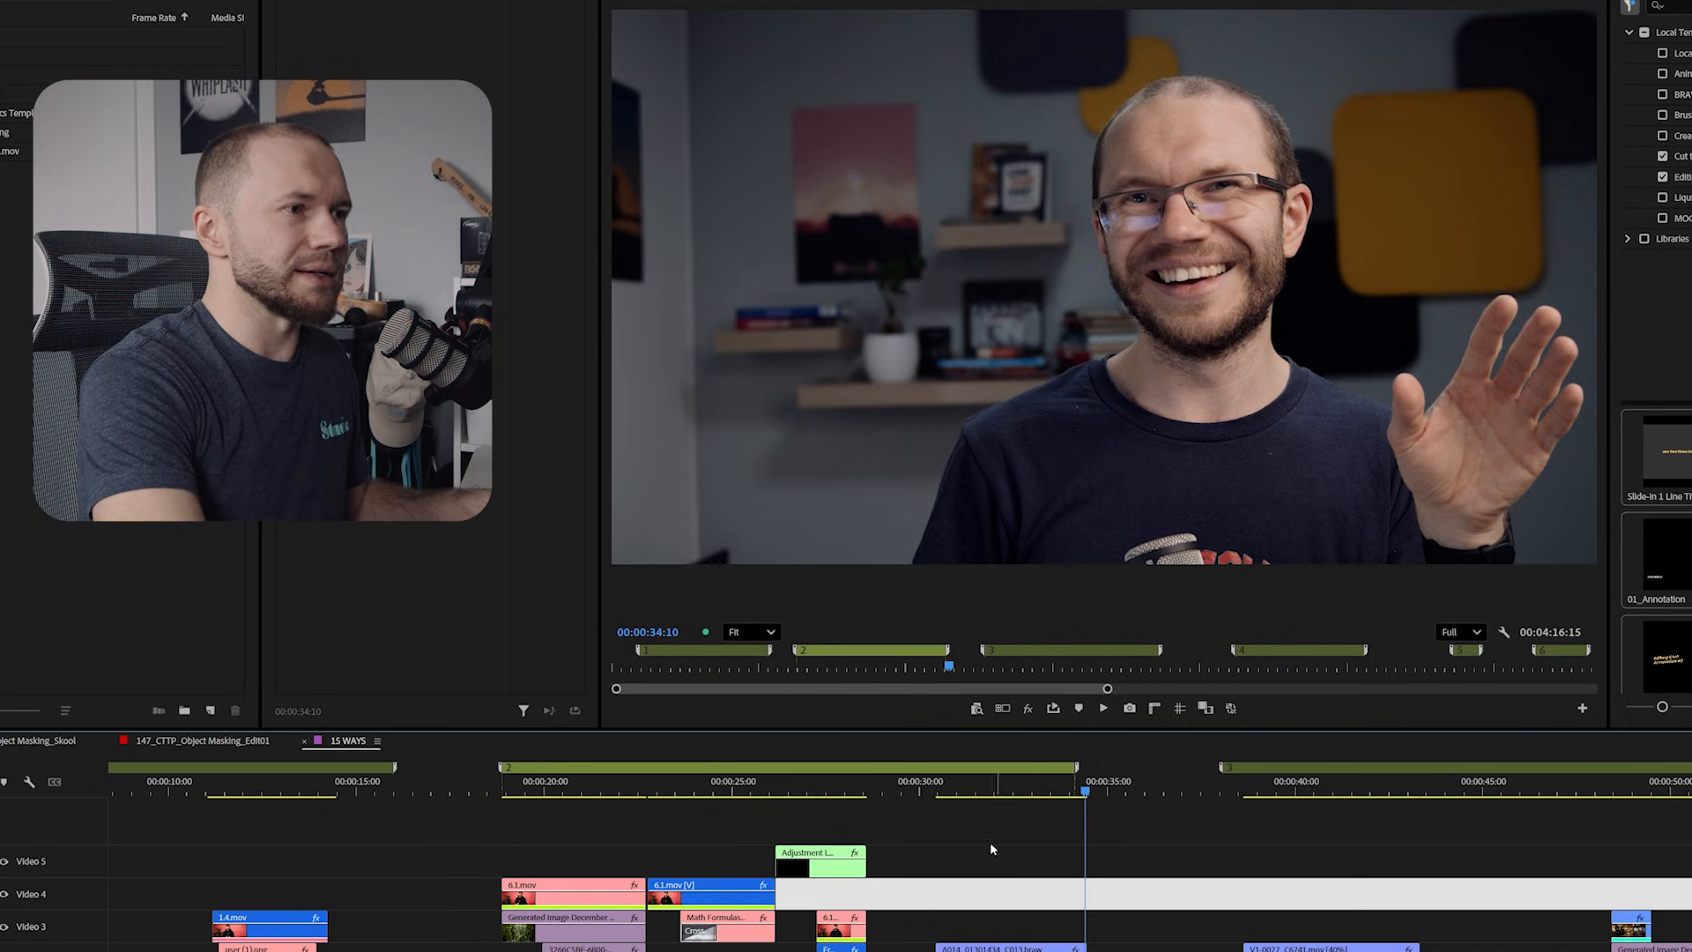
Step: Cut the presenter out of the clip at 00:00:31:15 by assigning its unassigned Object Mask (01) to the clip's Opacity
left_click(980, 842)
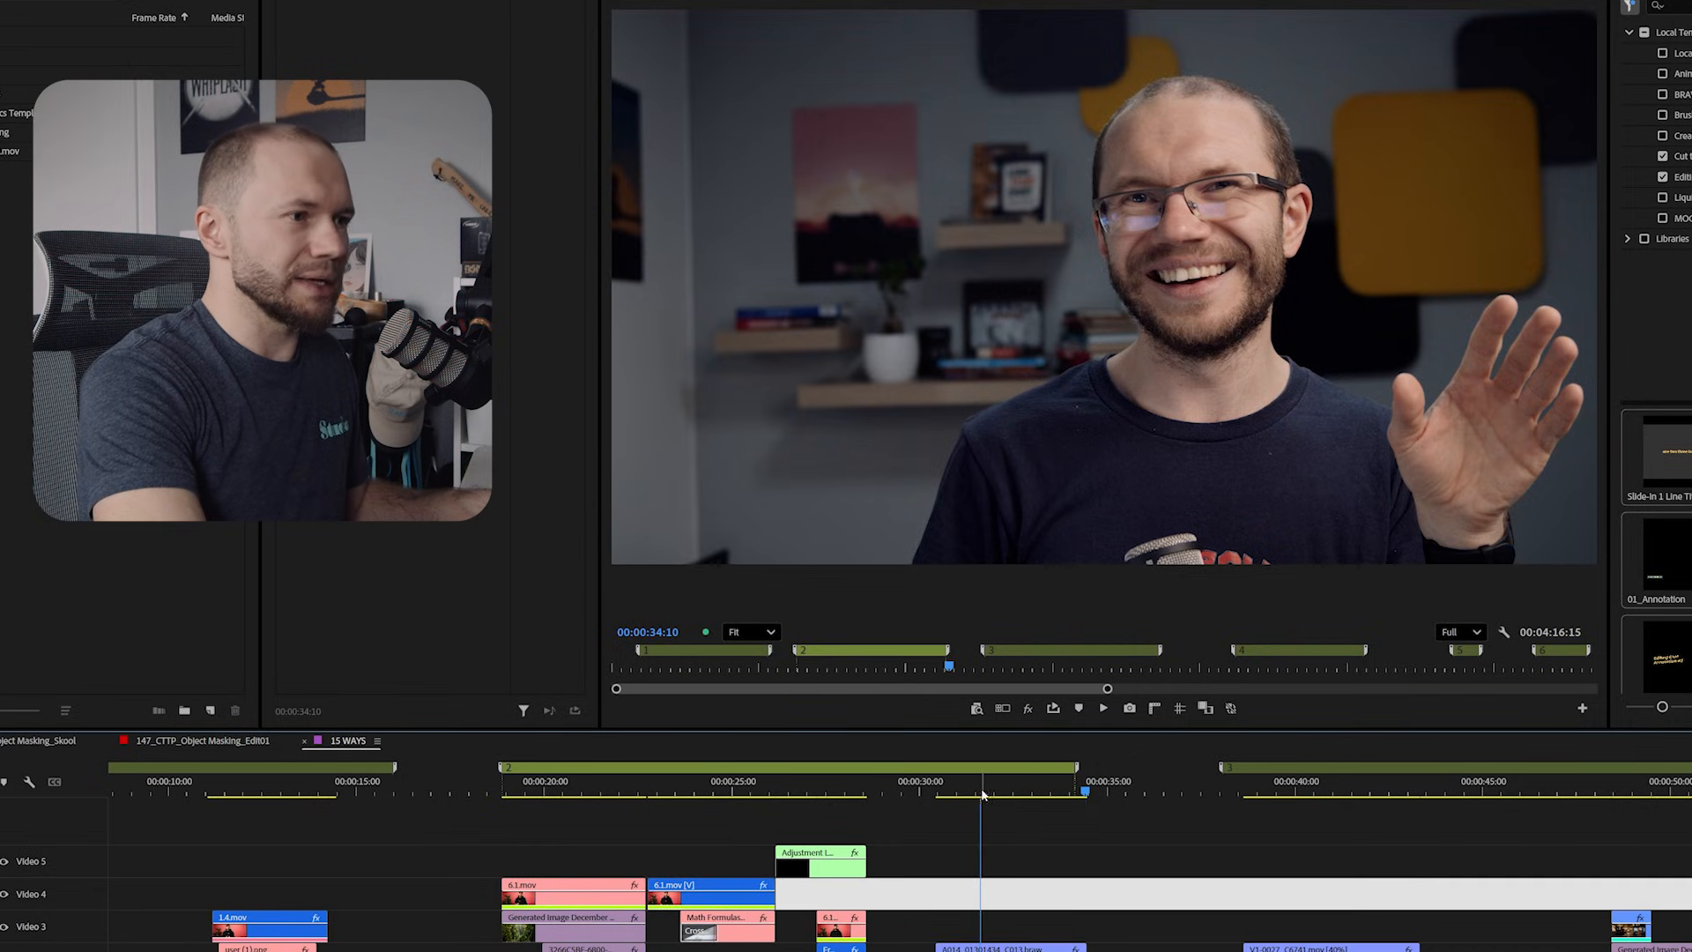
left_click(1014, 949)
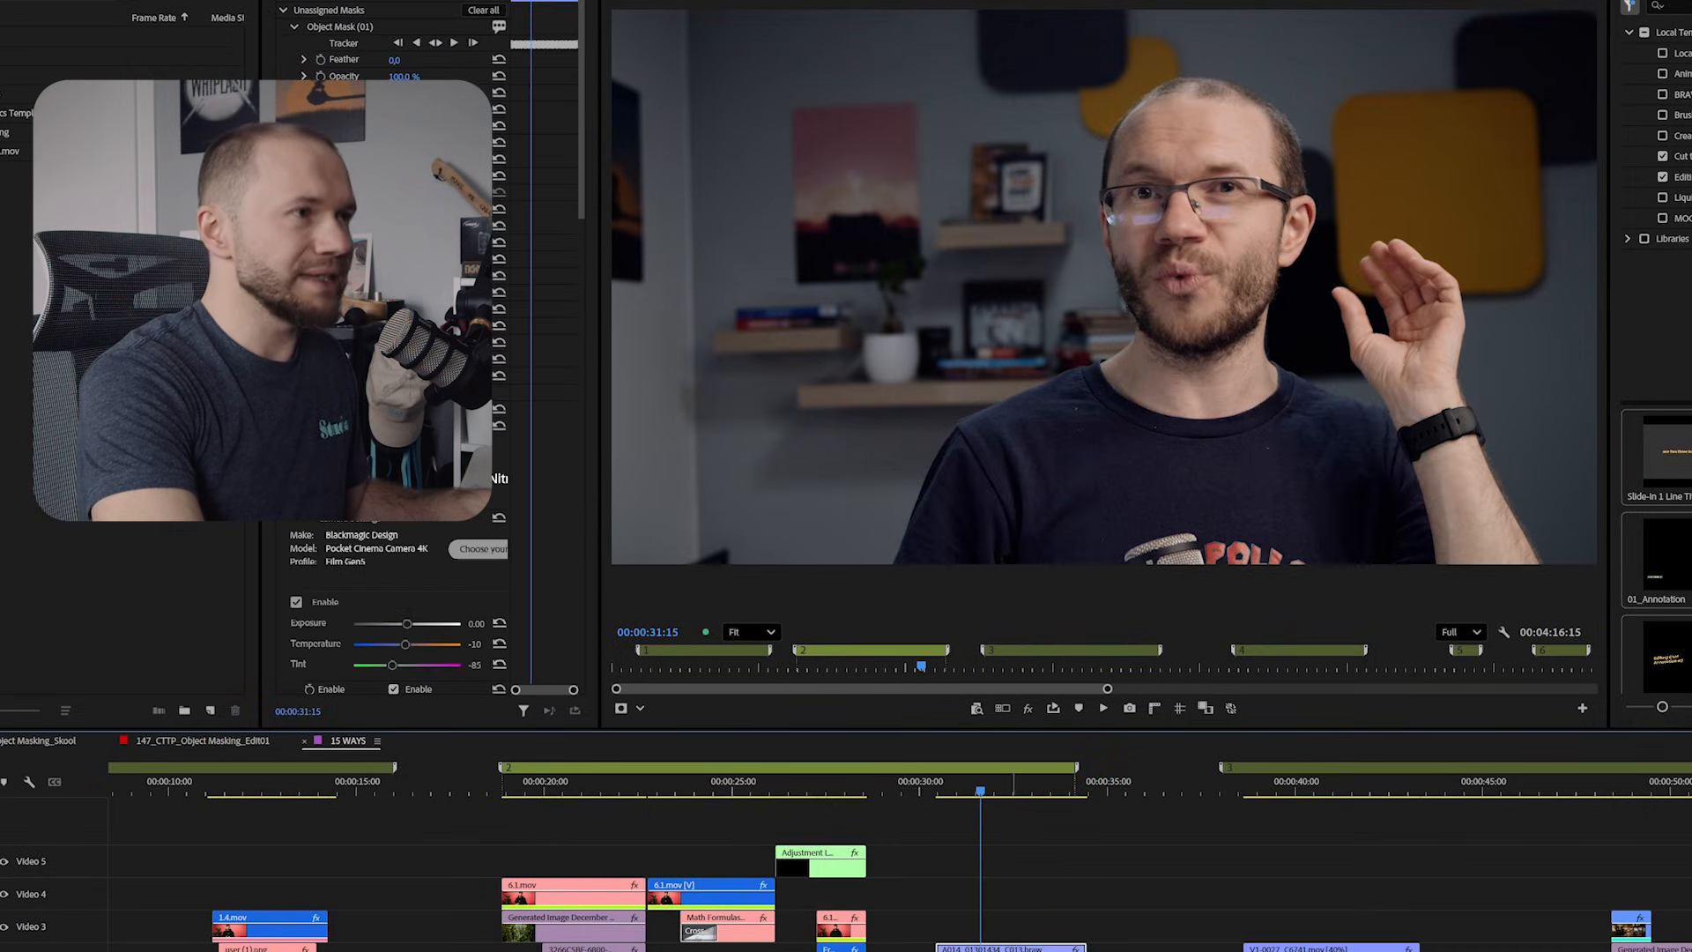
left_click(369, 26)
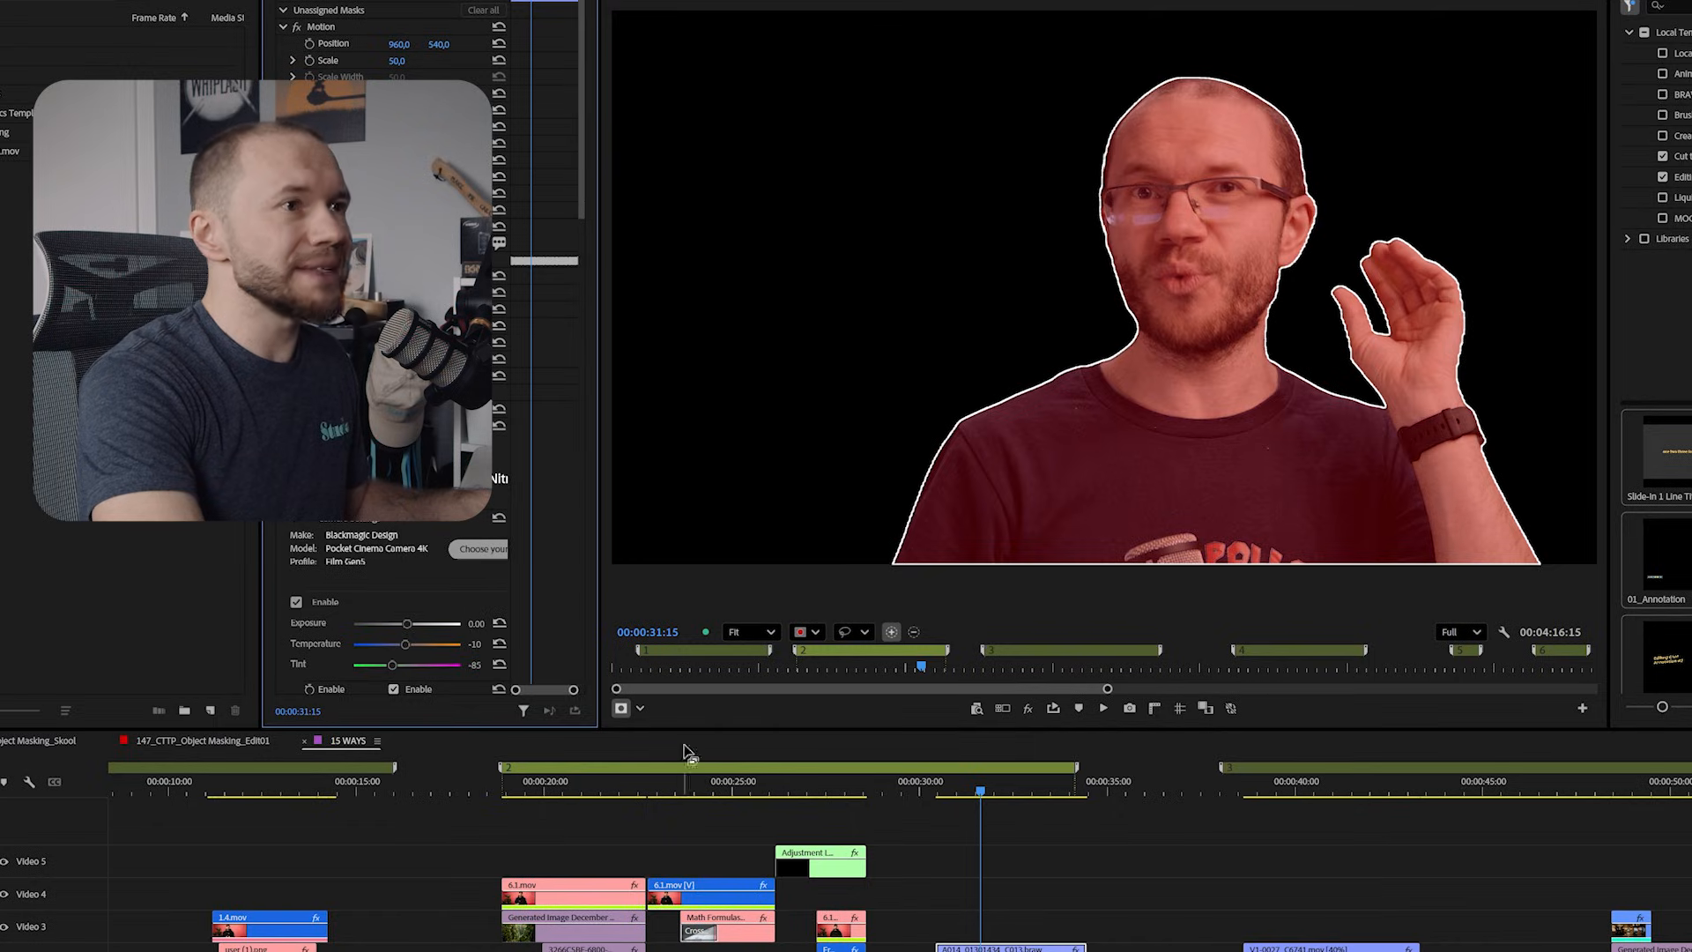
left_click(1283, 894)
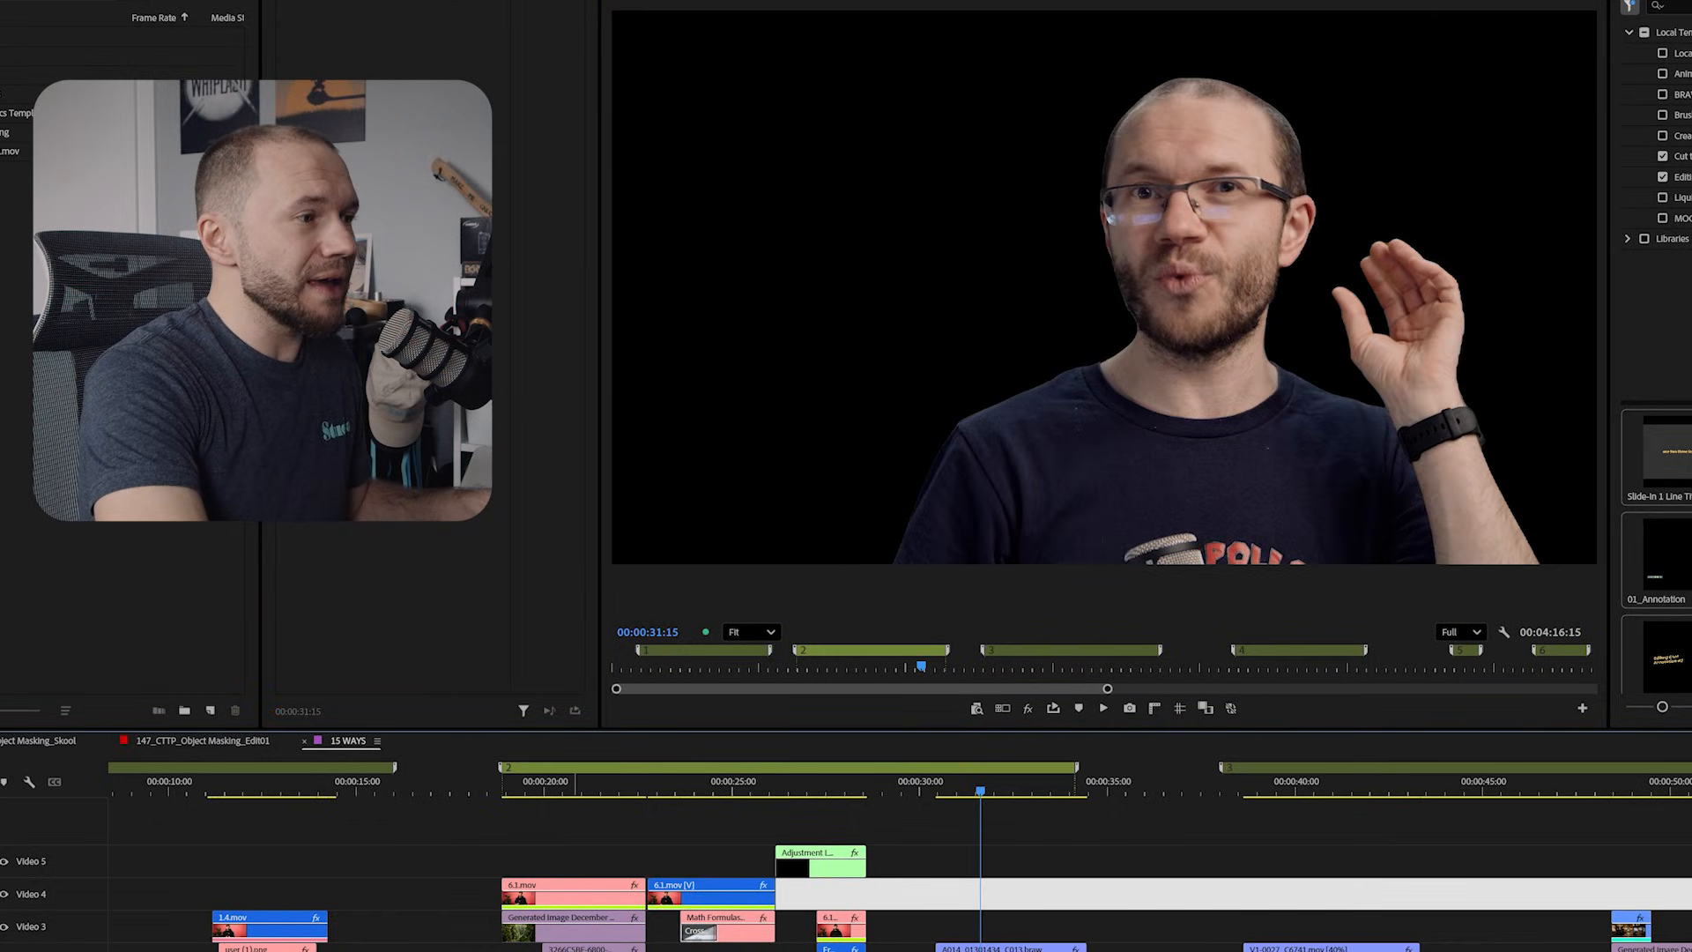
Step: Place the generated forest image beneath the cut-out presenter clip and set the presenter clip's horizontal Position to 826
left_click_drag(561, 936, 995, 951)
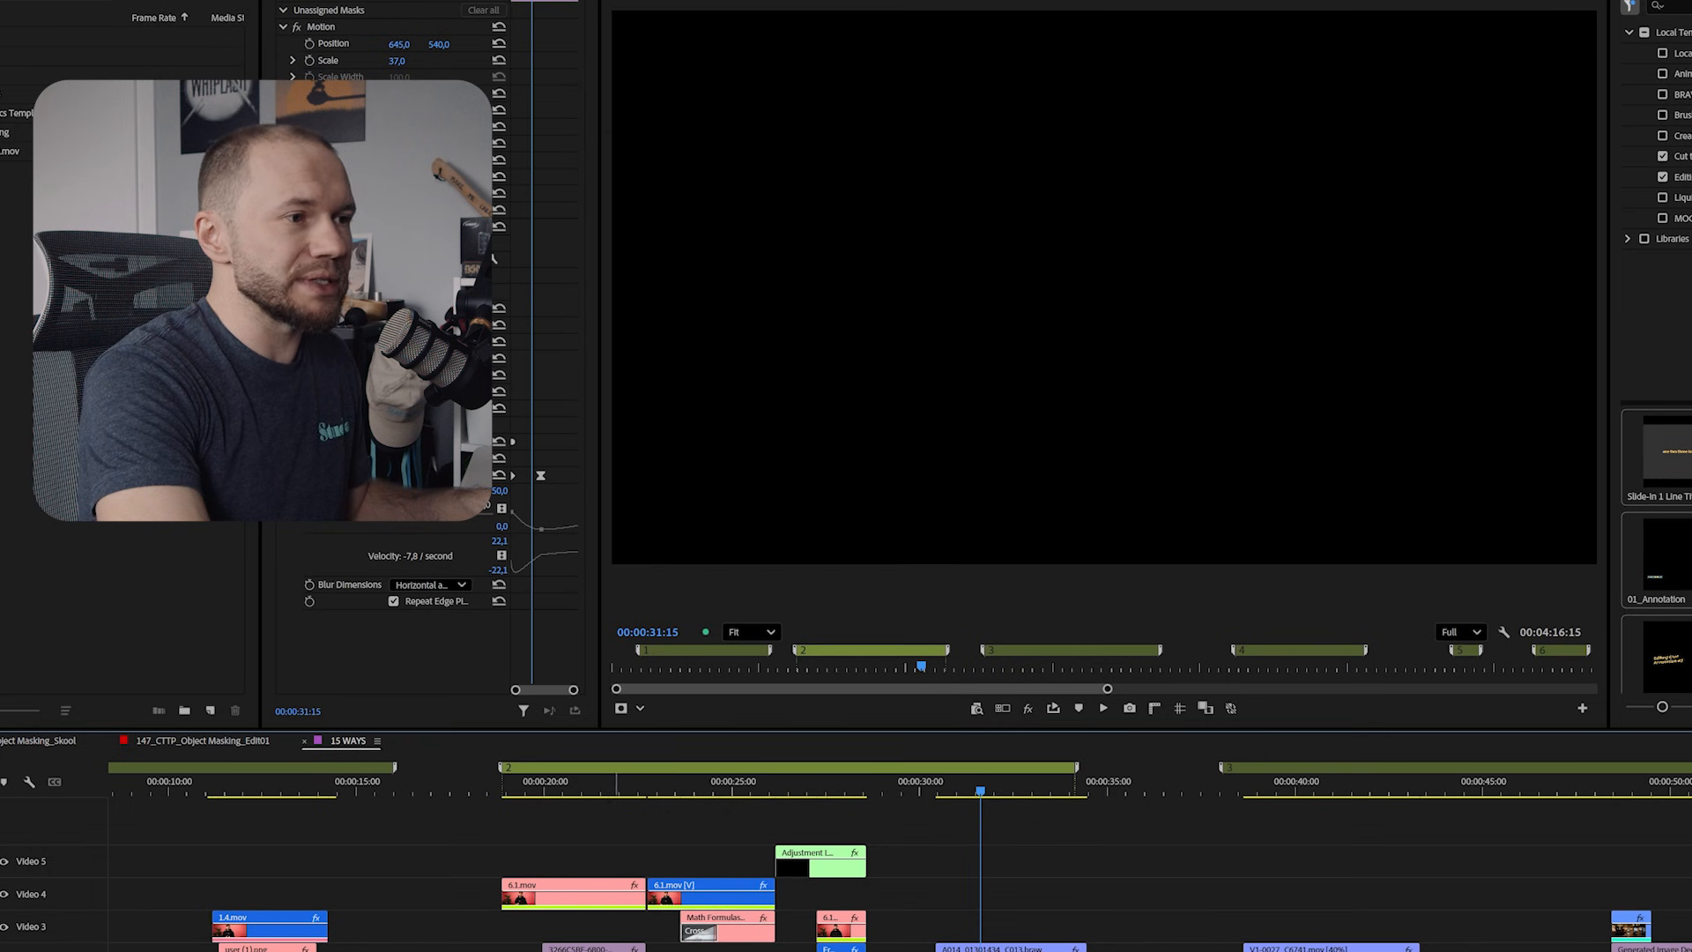
left_click(972, 829)
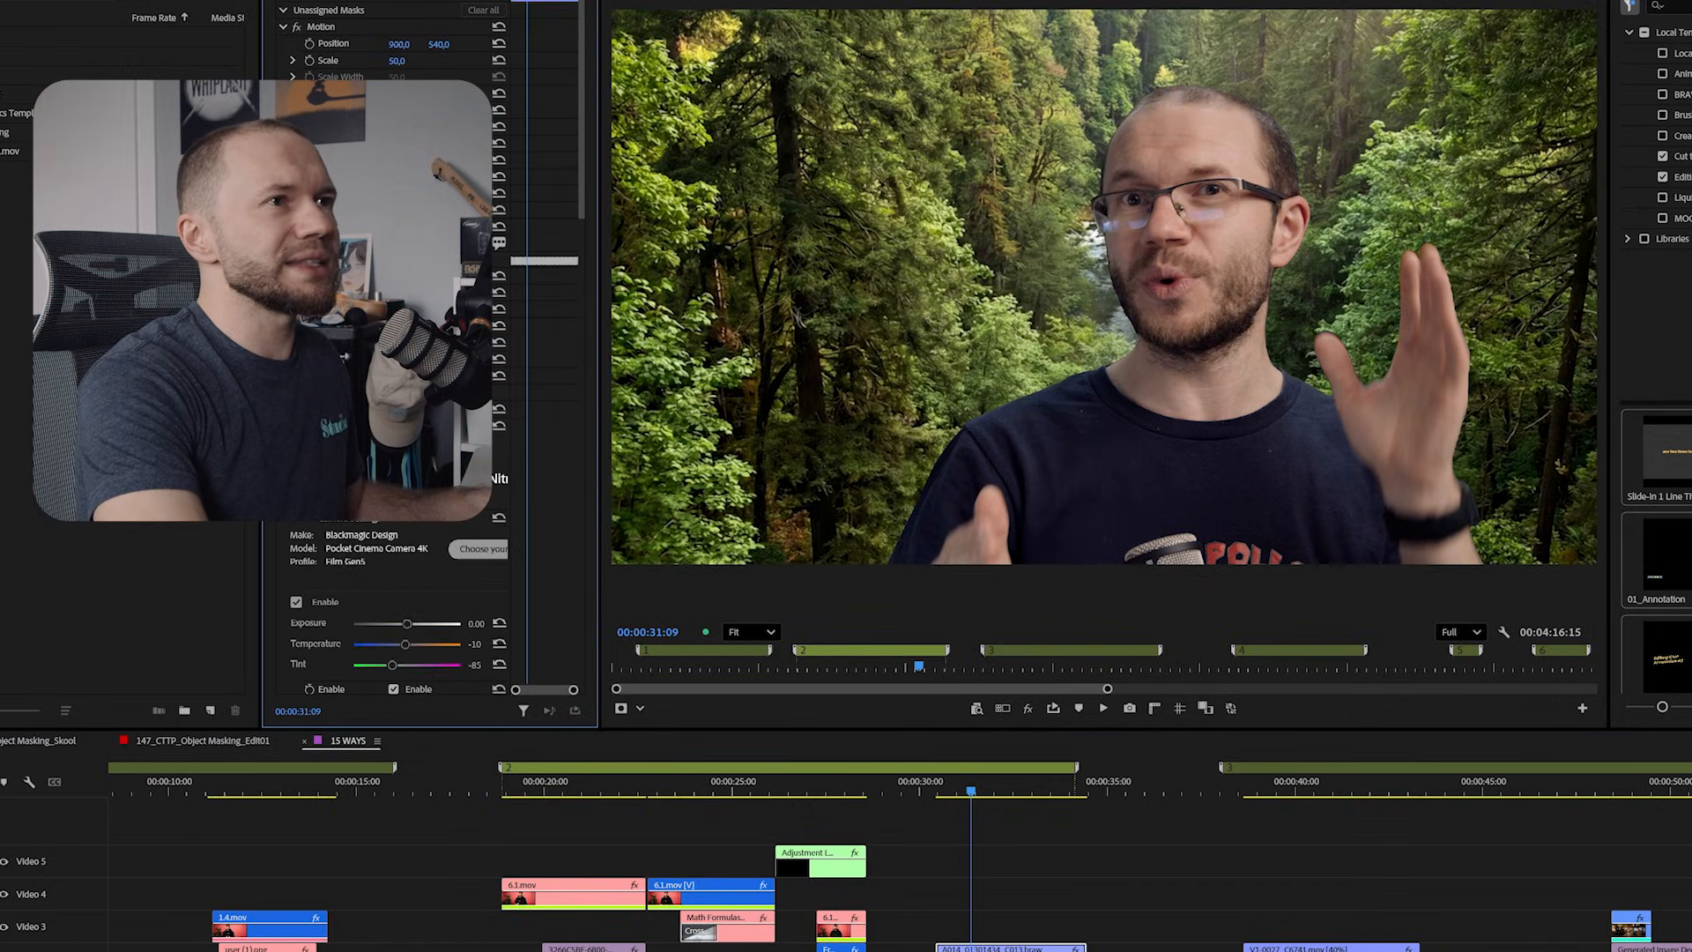
mouse_move(401, 46)
left_mouse_down()
mouse_move(259, 46)
mouse_move(406, 46)
left_mouse_up()
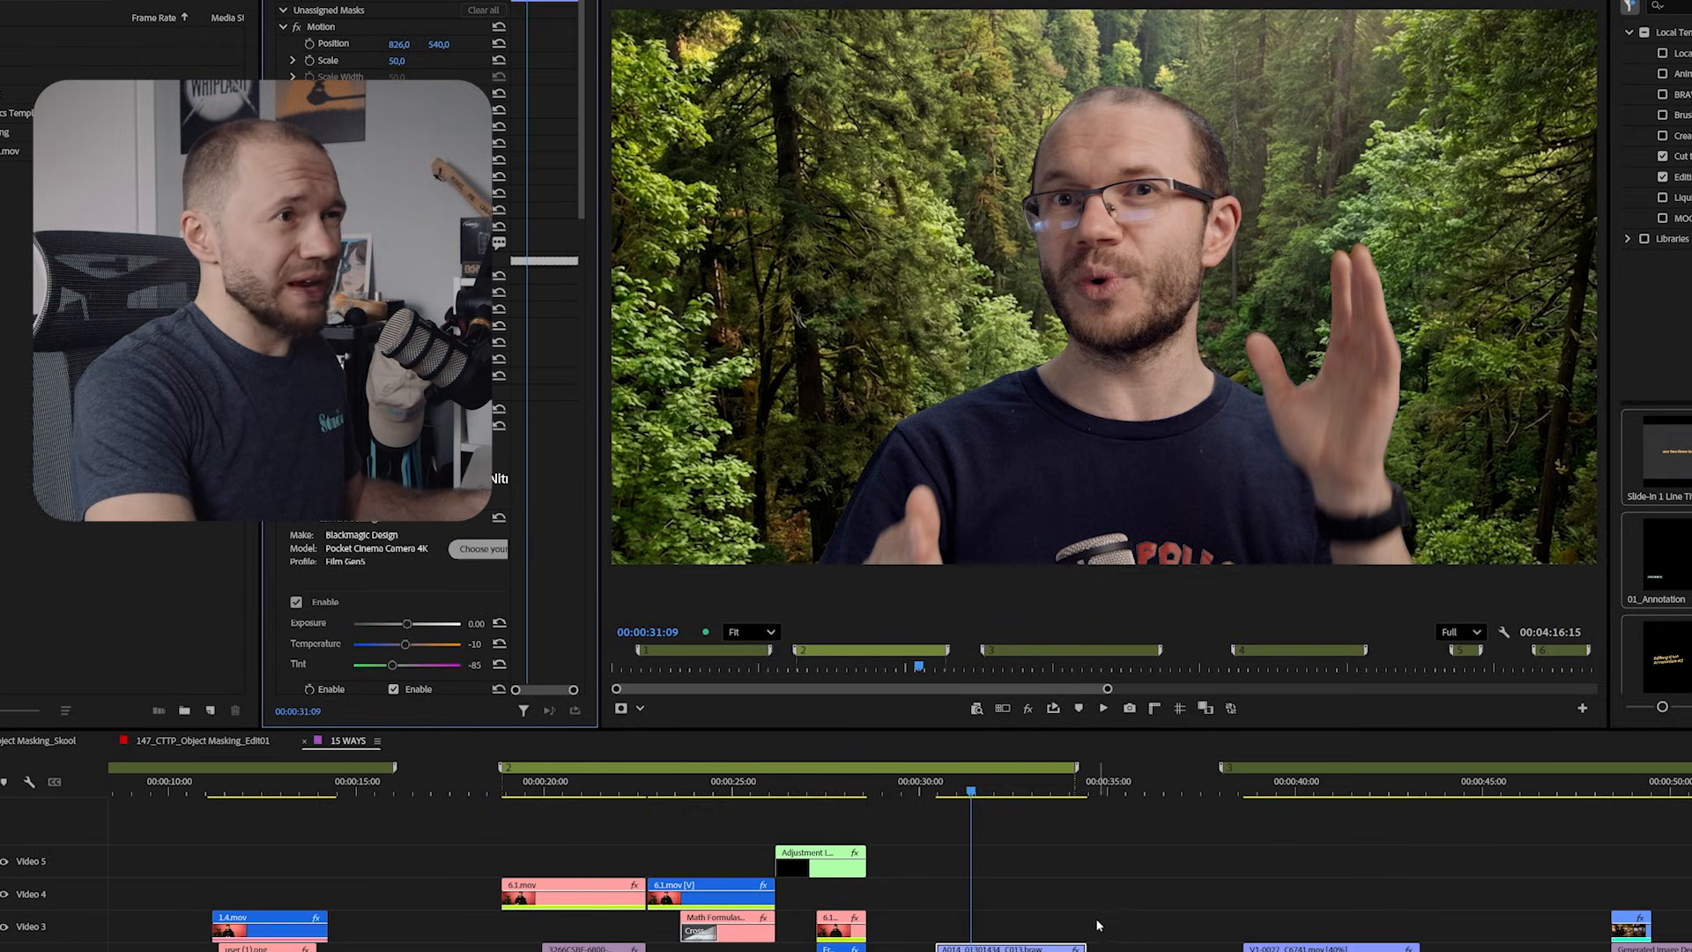
left_click(1085, 891)
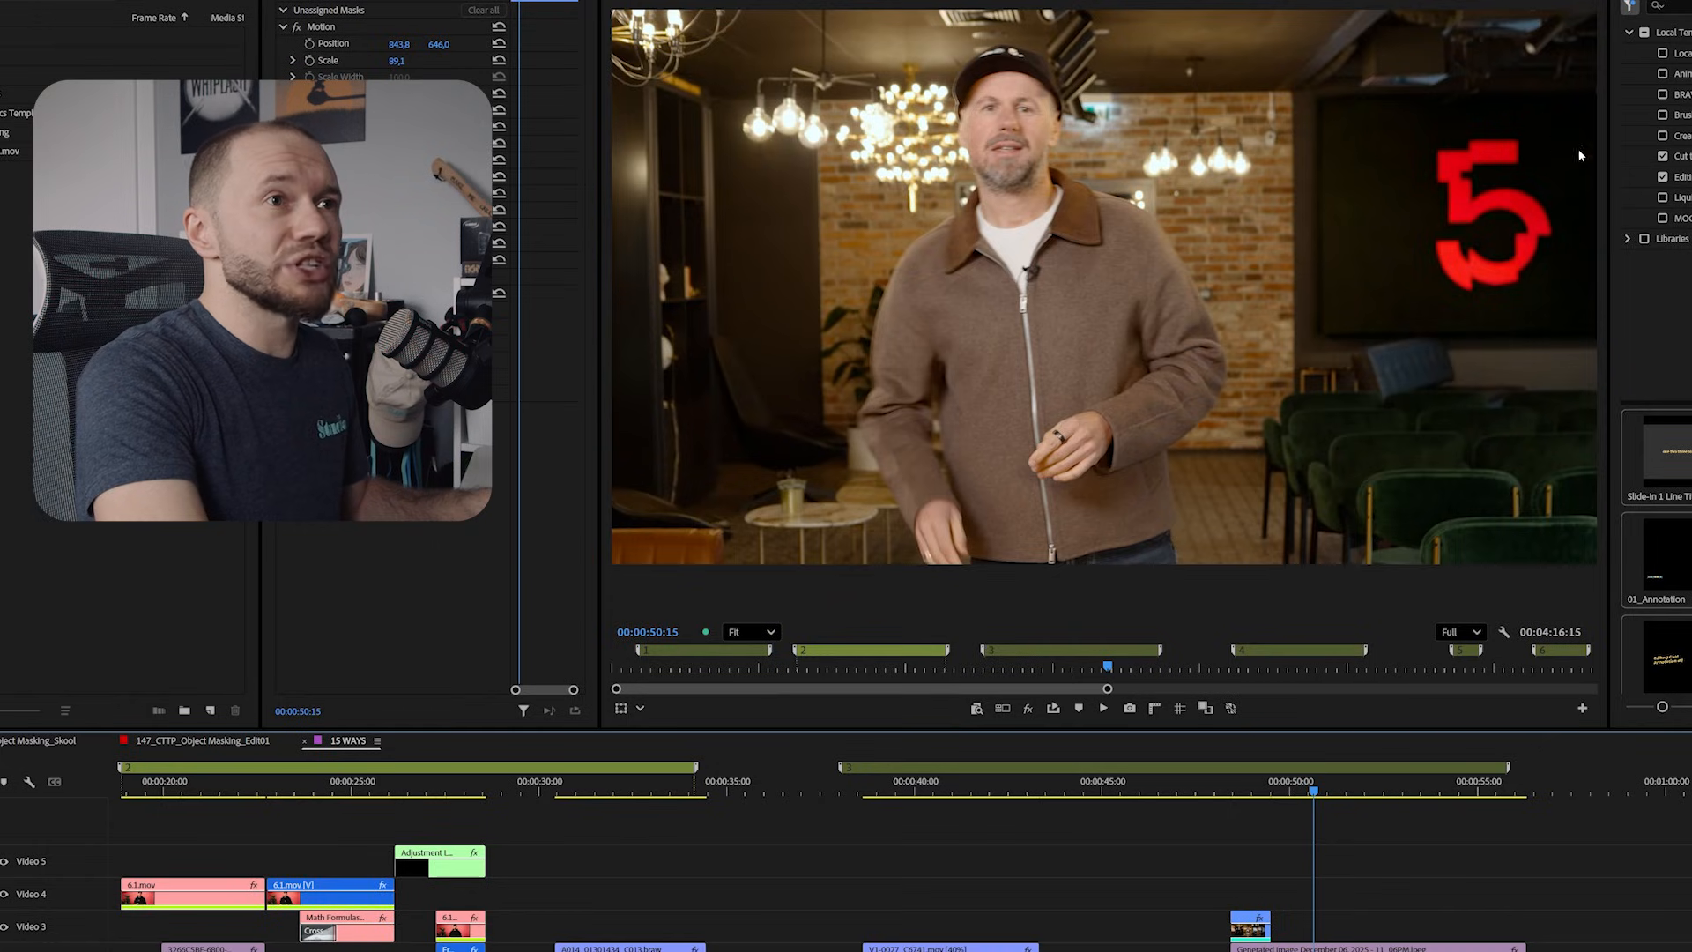
Step: Disable and re-enable the generated image clip at 00:00:50:15 to compare the wall screen with and without its replacement
left_click(1417, 902)
left_click(1364, 948)
key("shift+e")
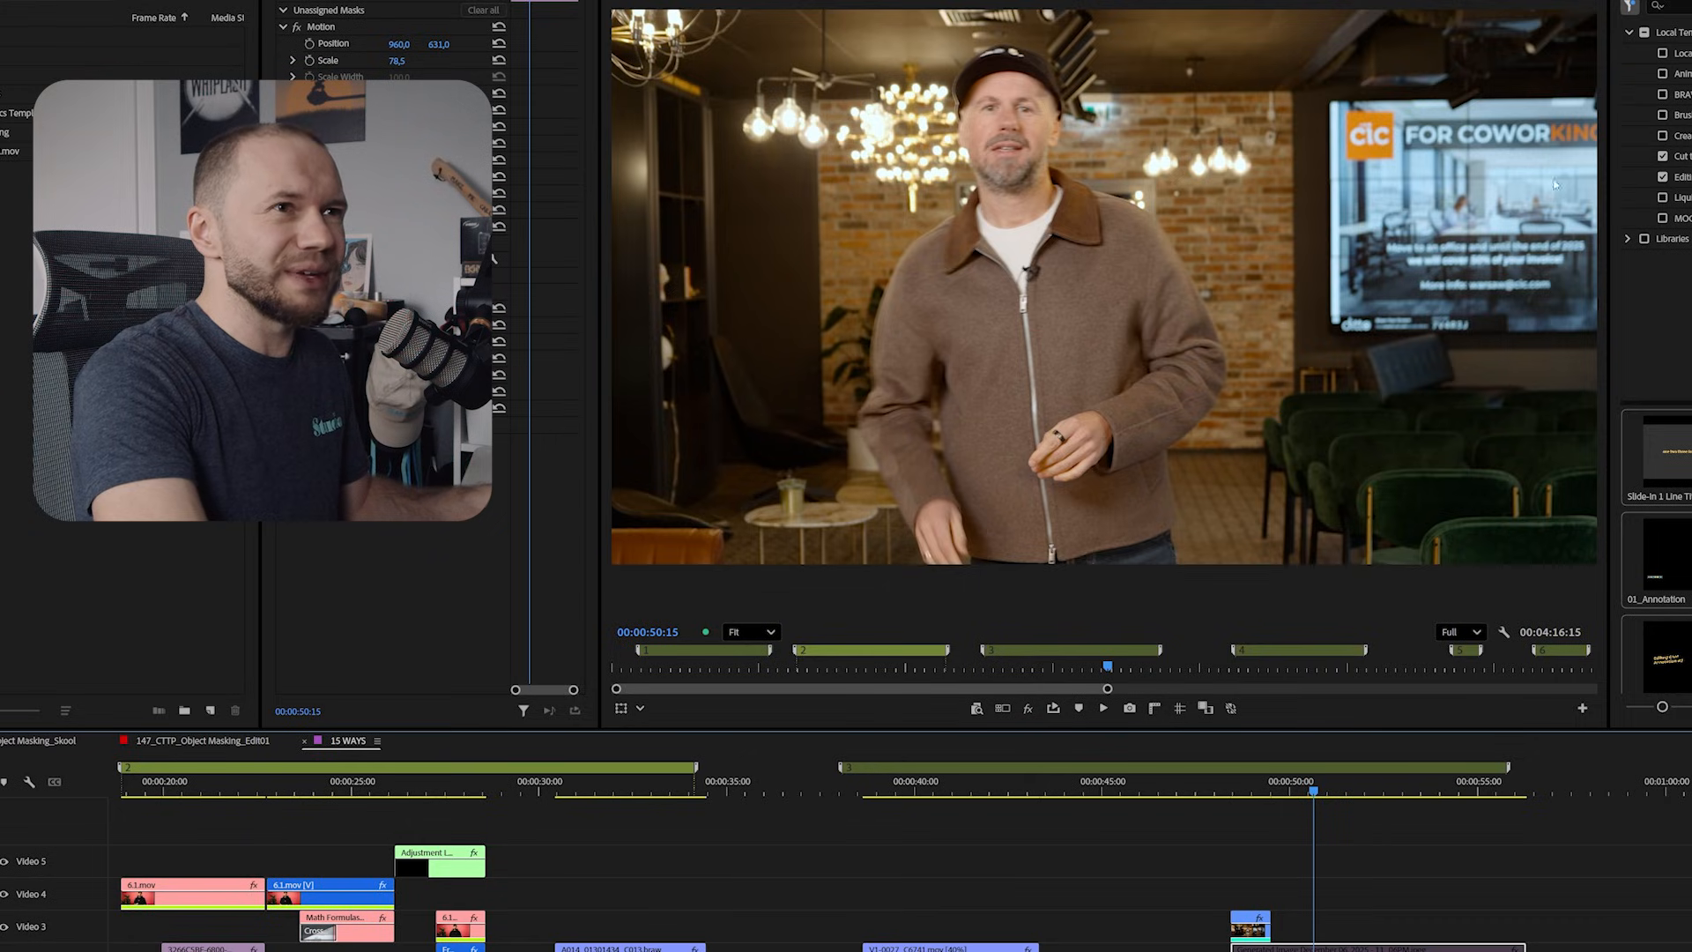
left_click(1388, 896)
left_click(1364, 947)
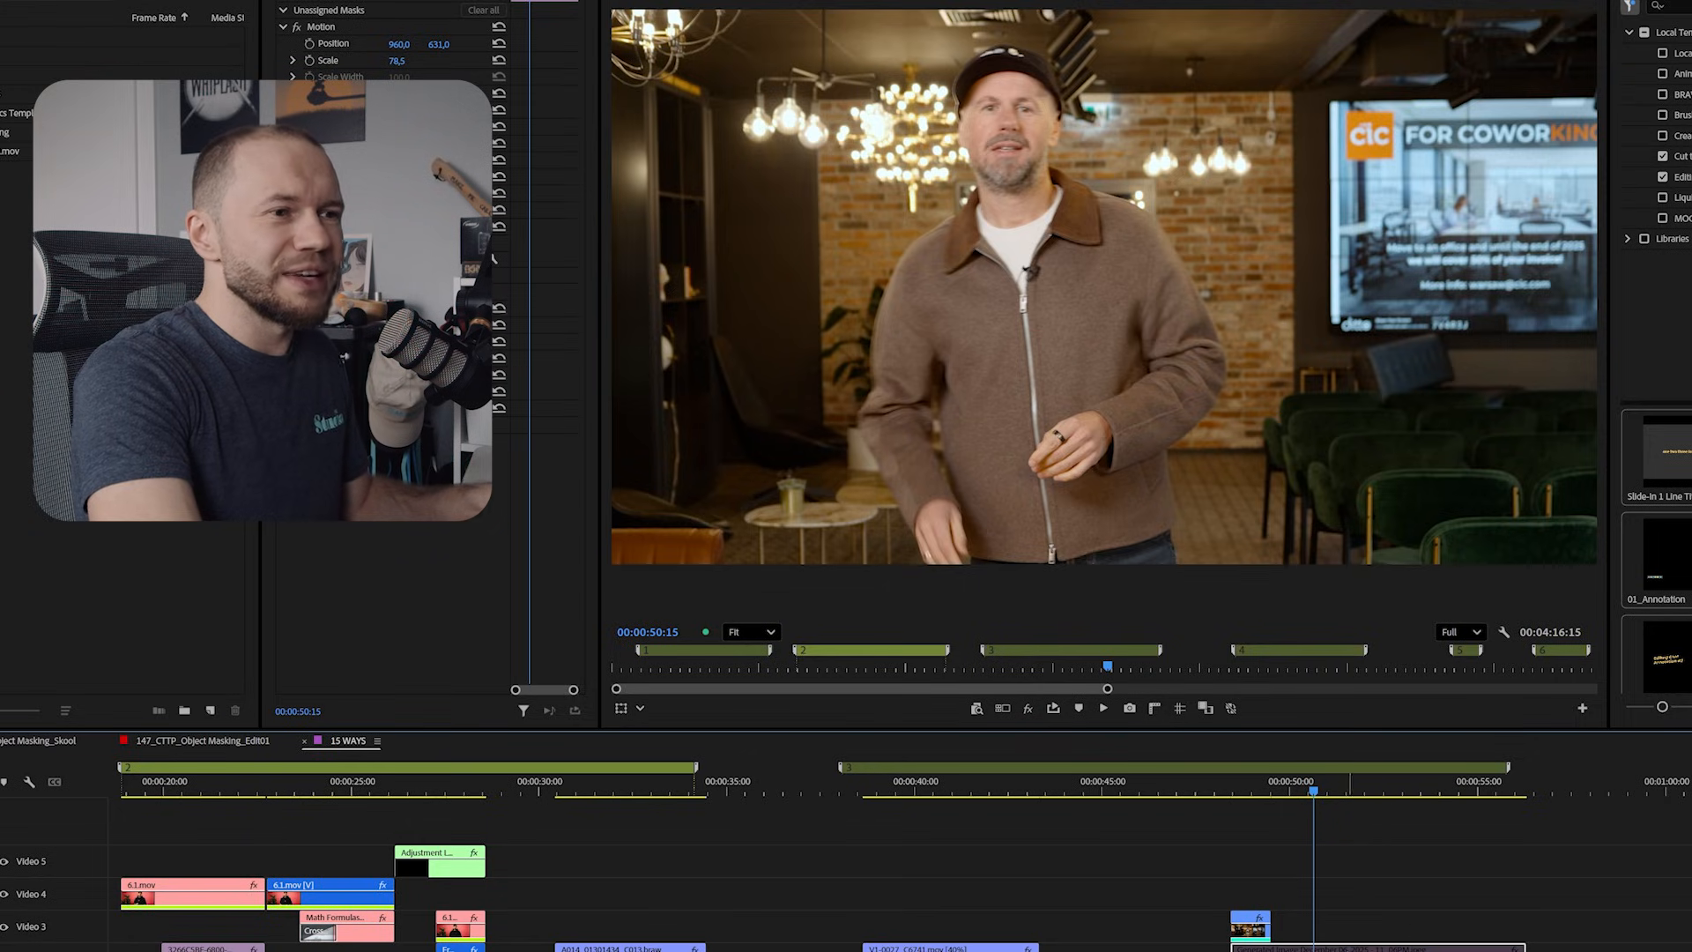
key("shift+e")
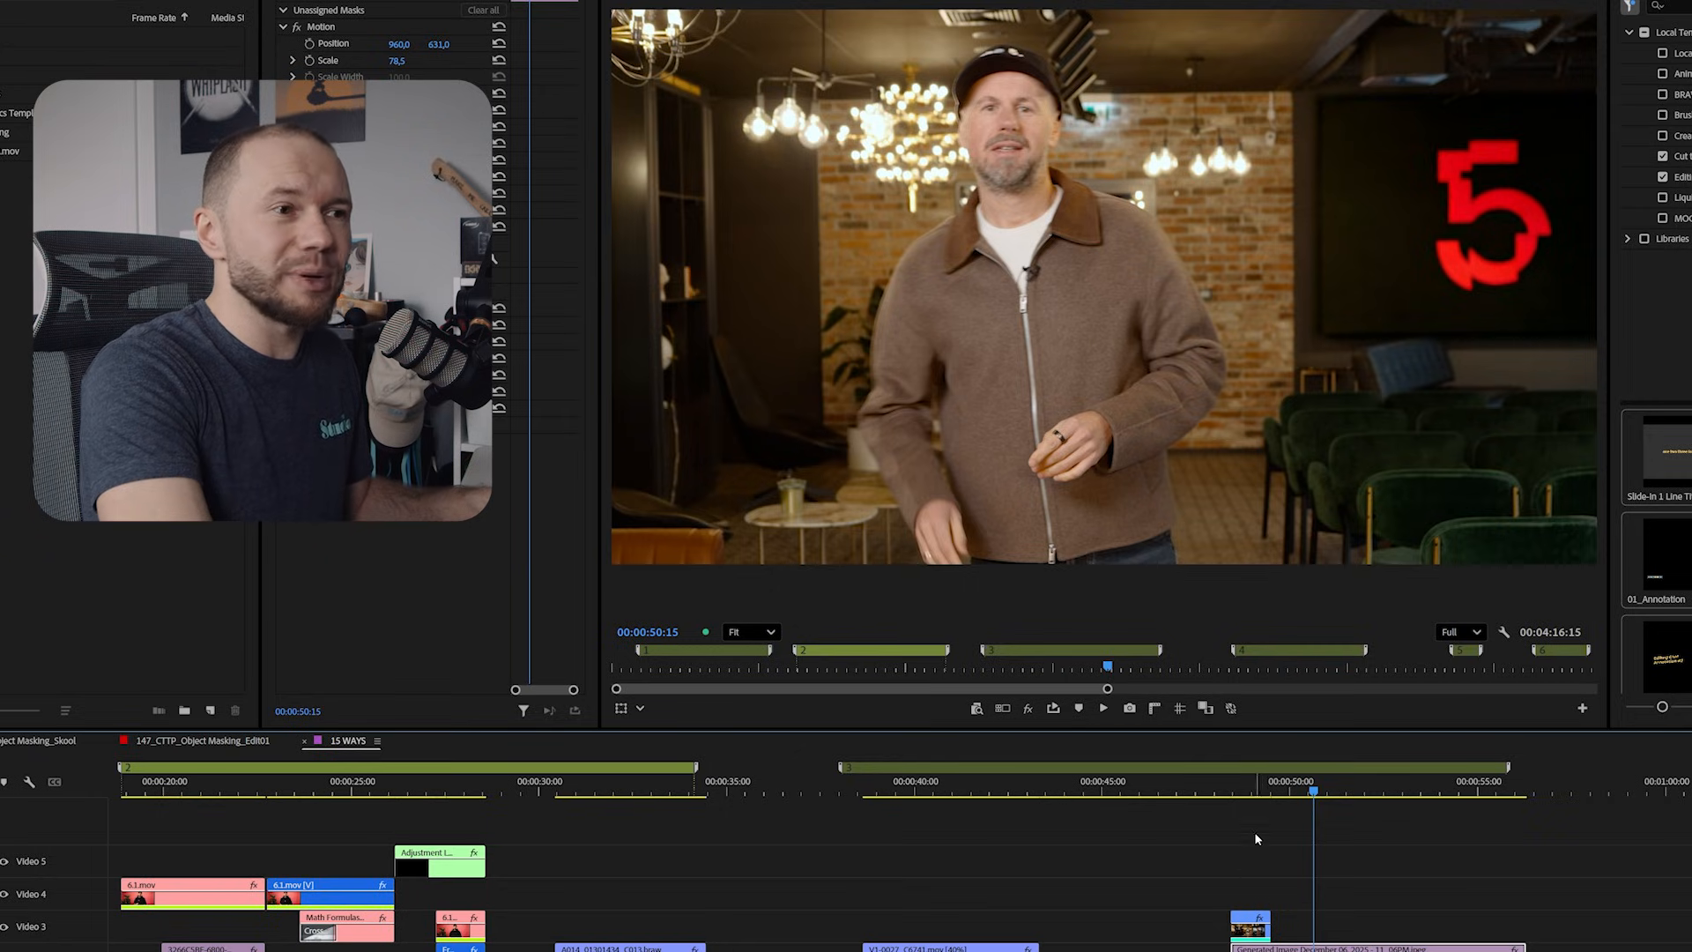
Step: At 00:00:48:21, disable and re-enable the short masked presenter clip on Video 3 to compare how it covers the screen
left_click(1251, 790)
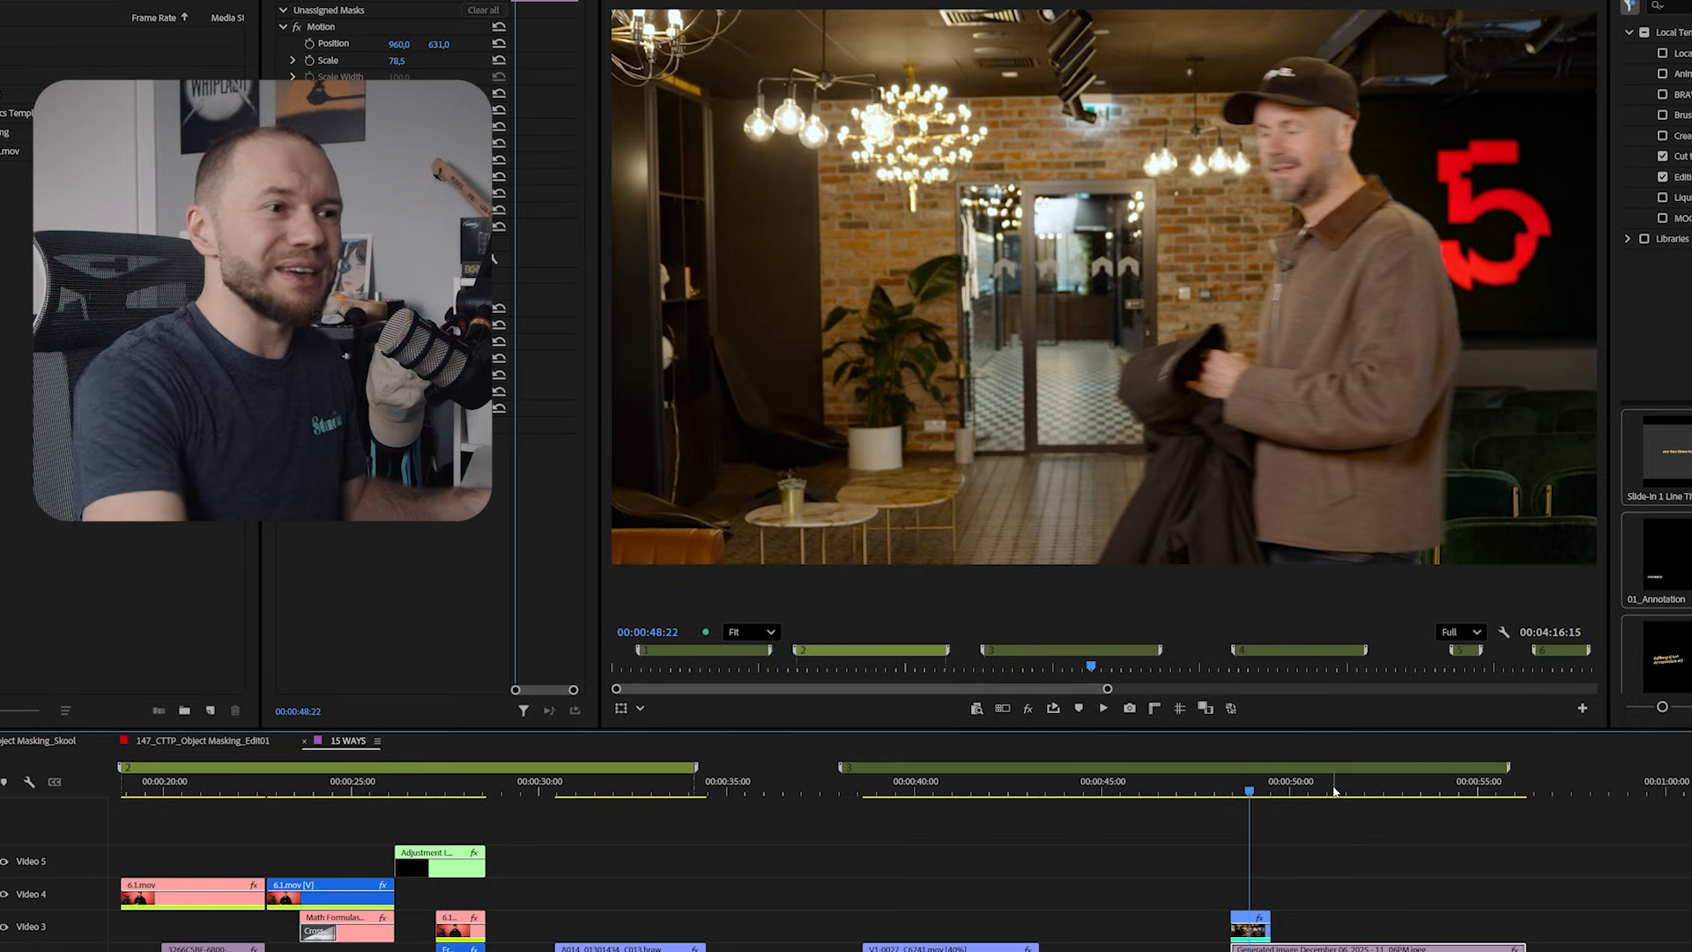
key("Left")
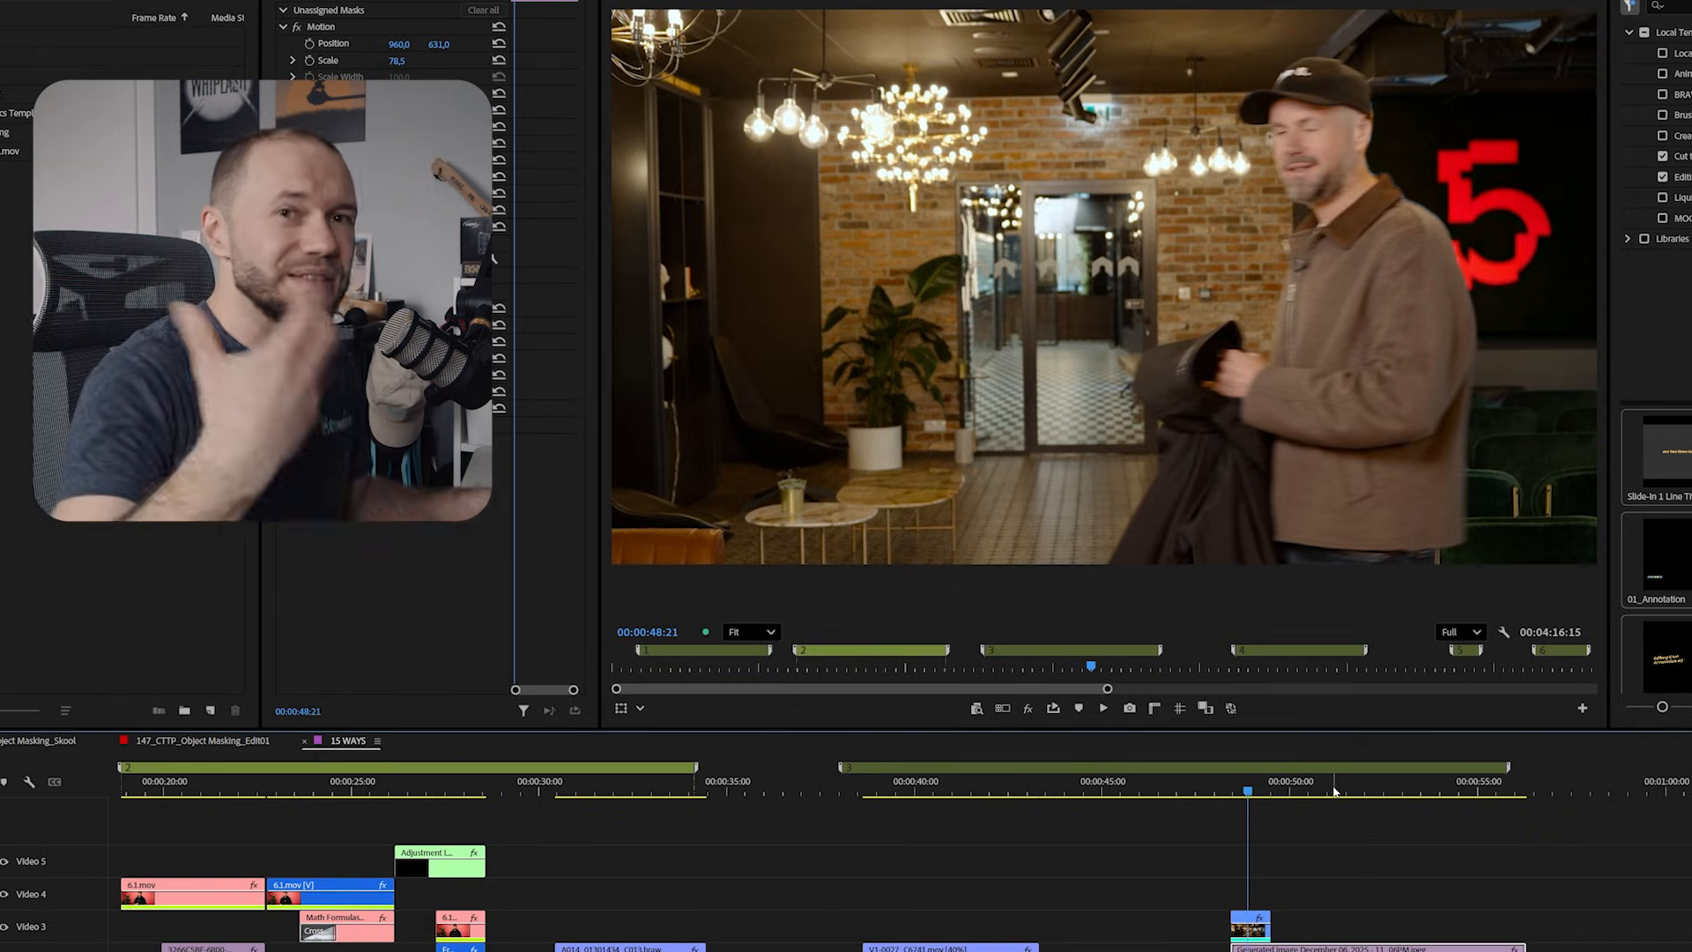
left_click_drag(1285, 867, 1243, 932)
key("shift+e")
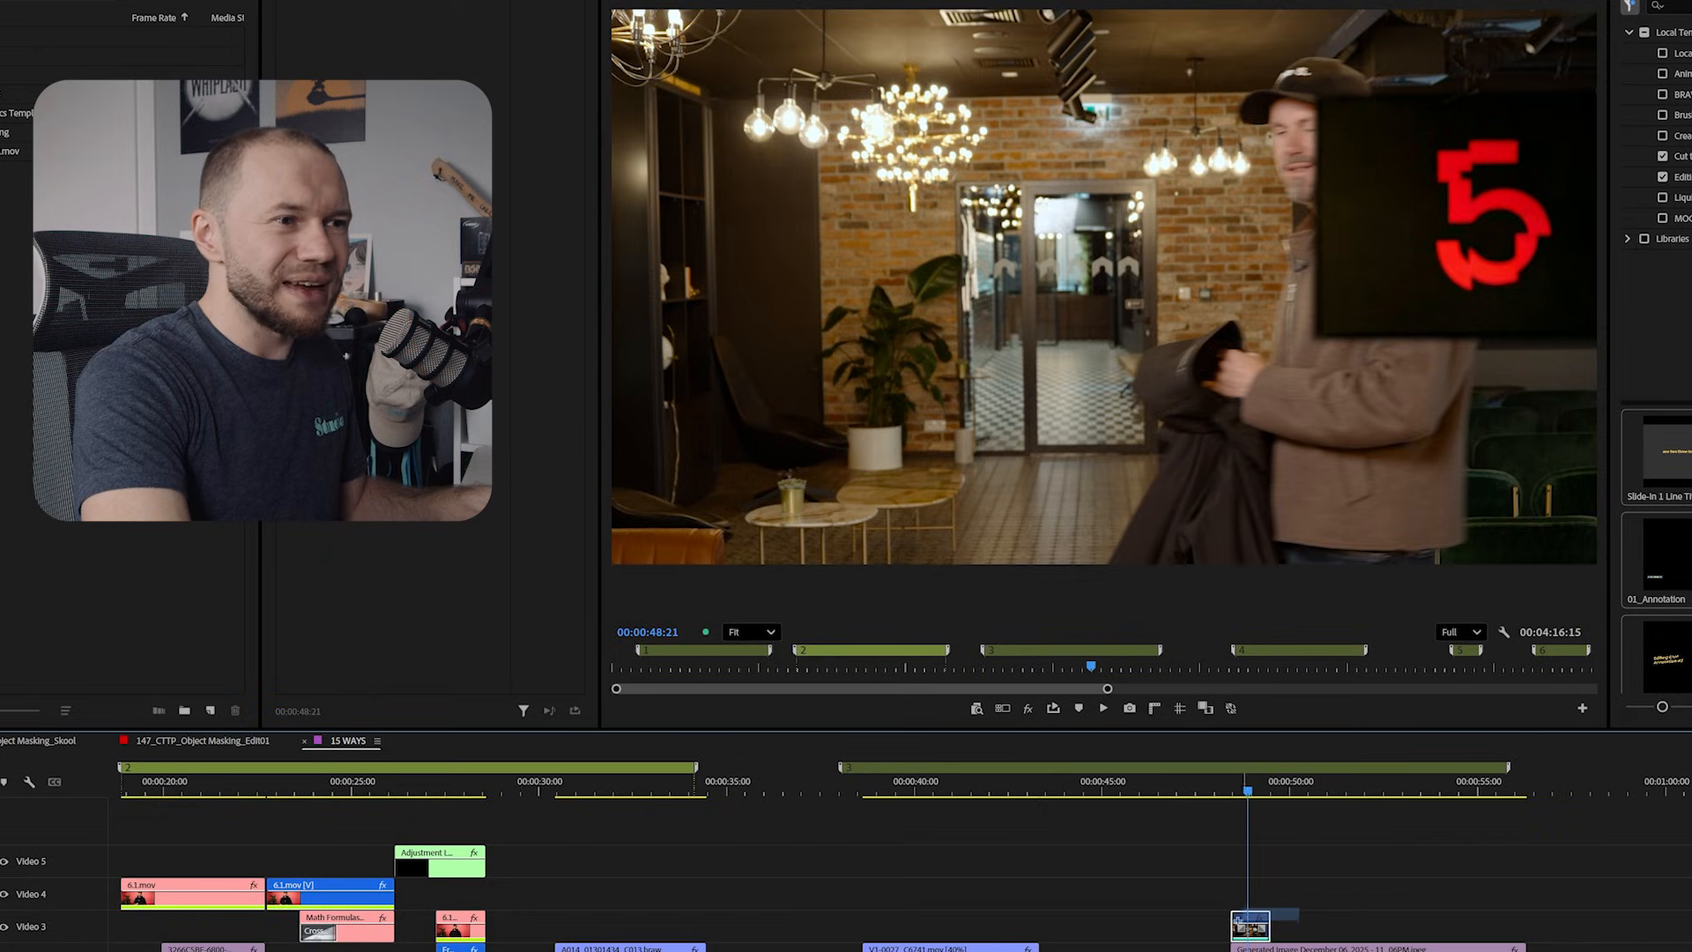
key("shift+e")
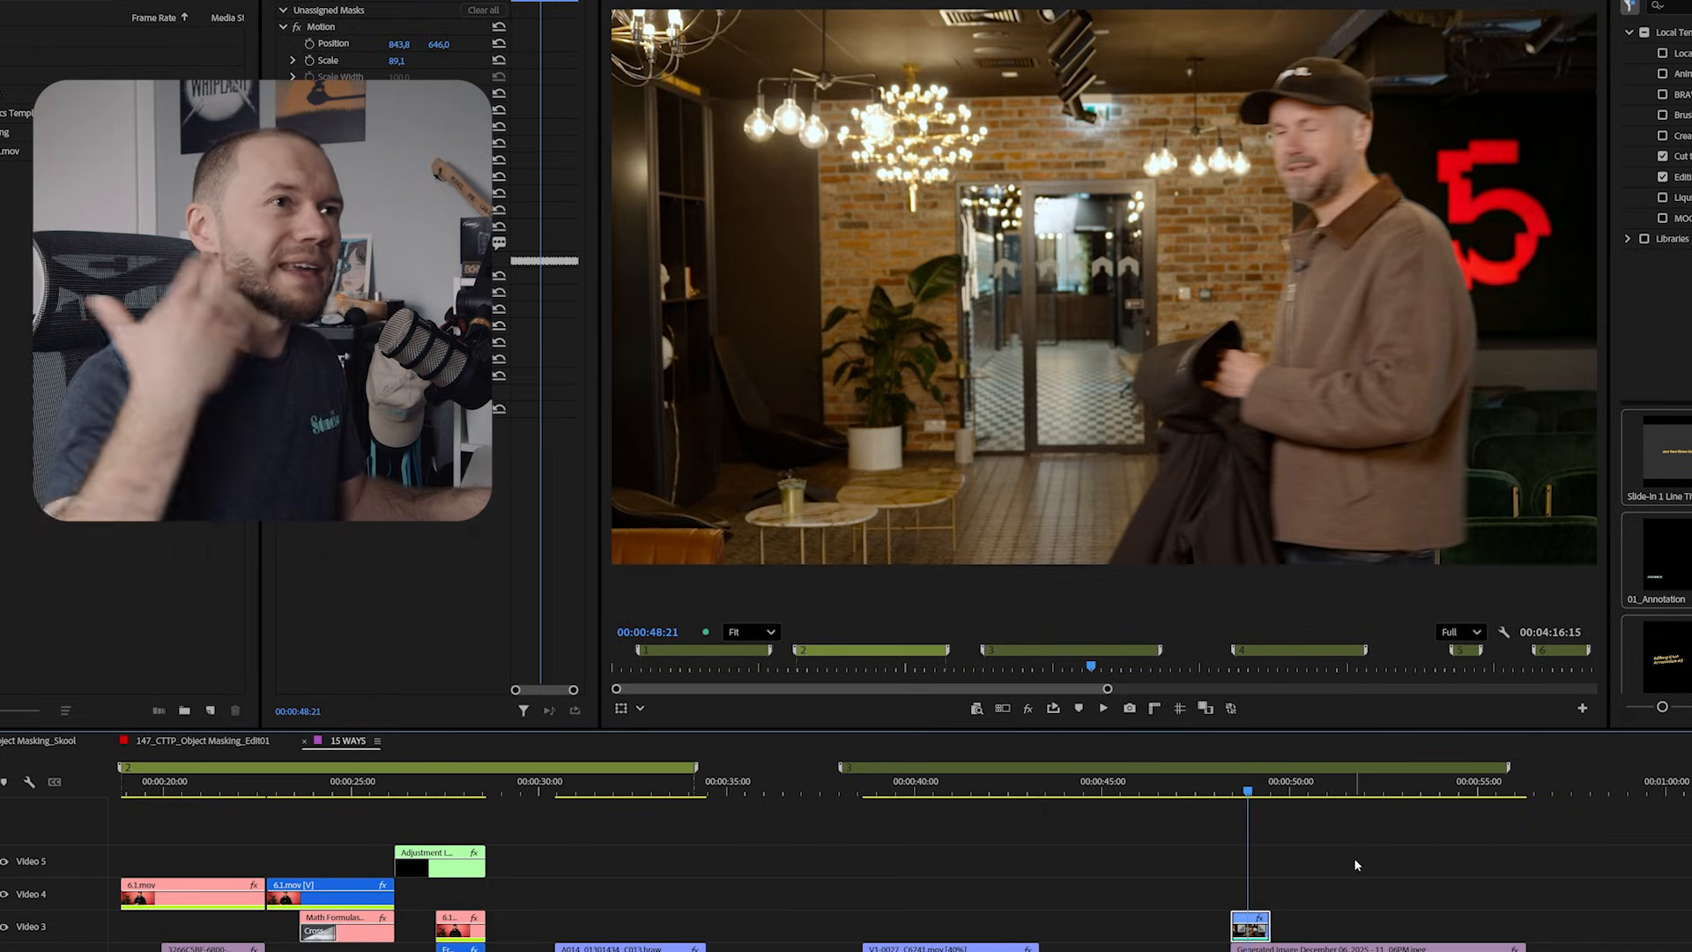
Step: Step frame by frame between 00:00:48:15 and 00:00:49:00 and play on to examine the presenter passing the replaced screen
left_click_drag(1251, 797, 1252, 804)
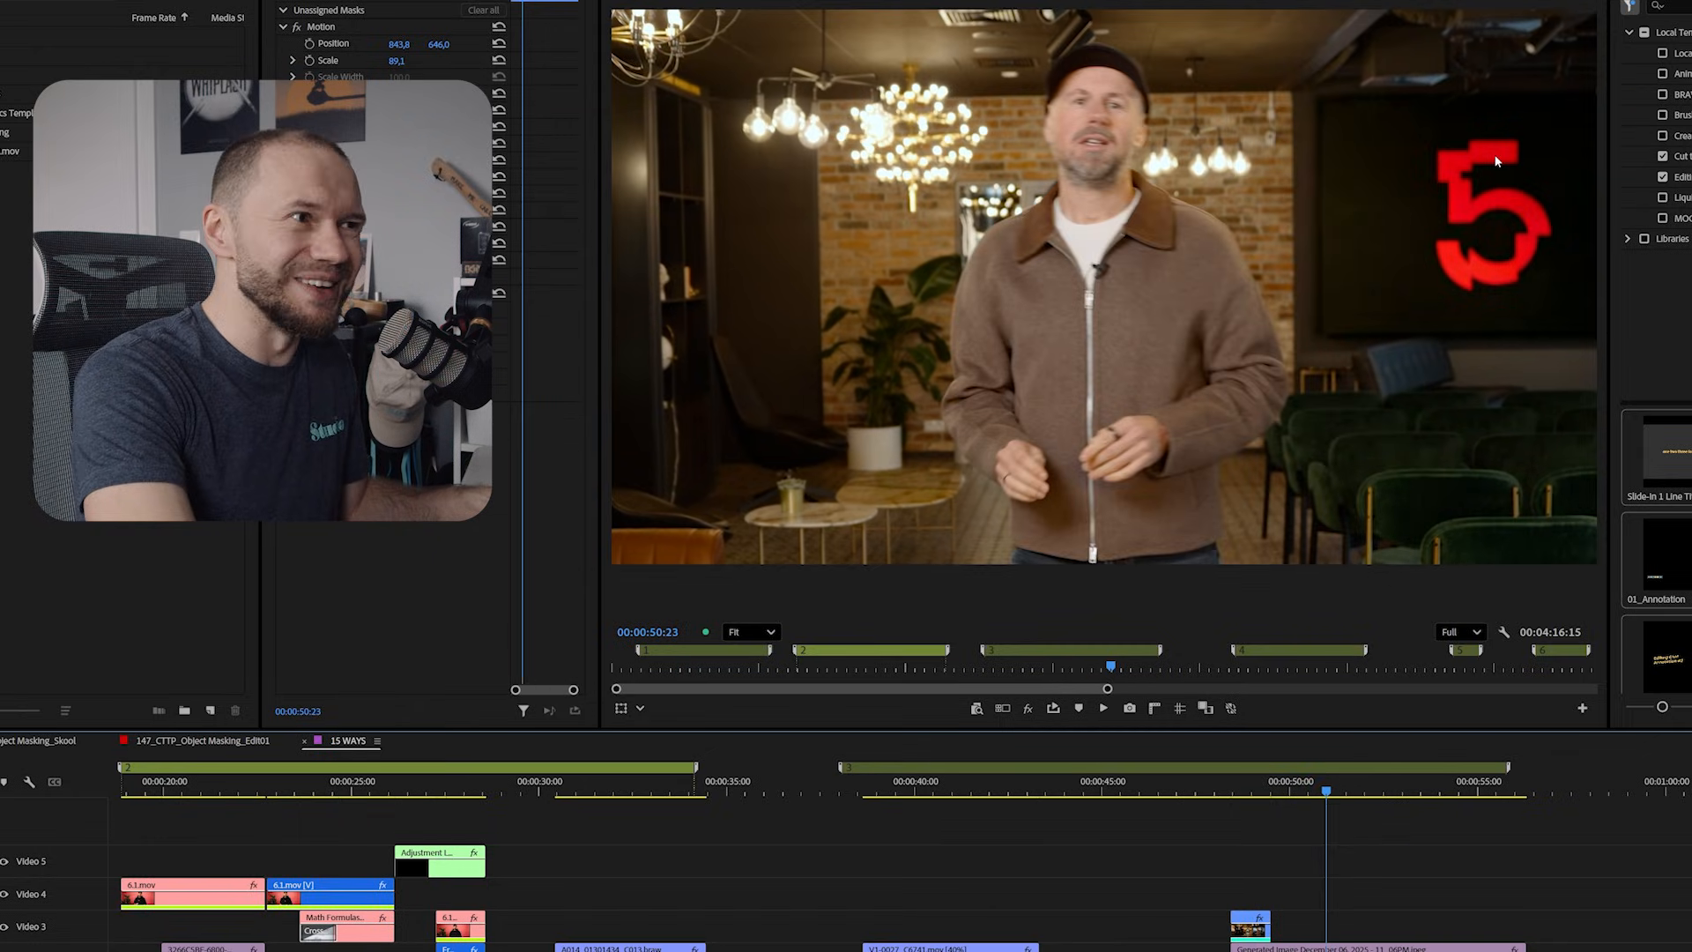
left_click(1240, 787)
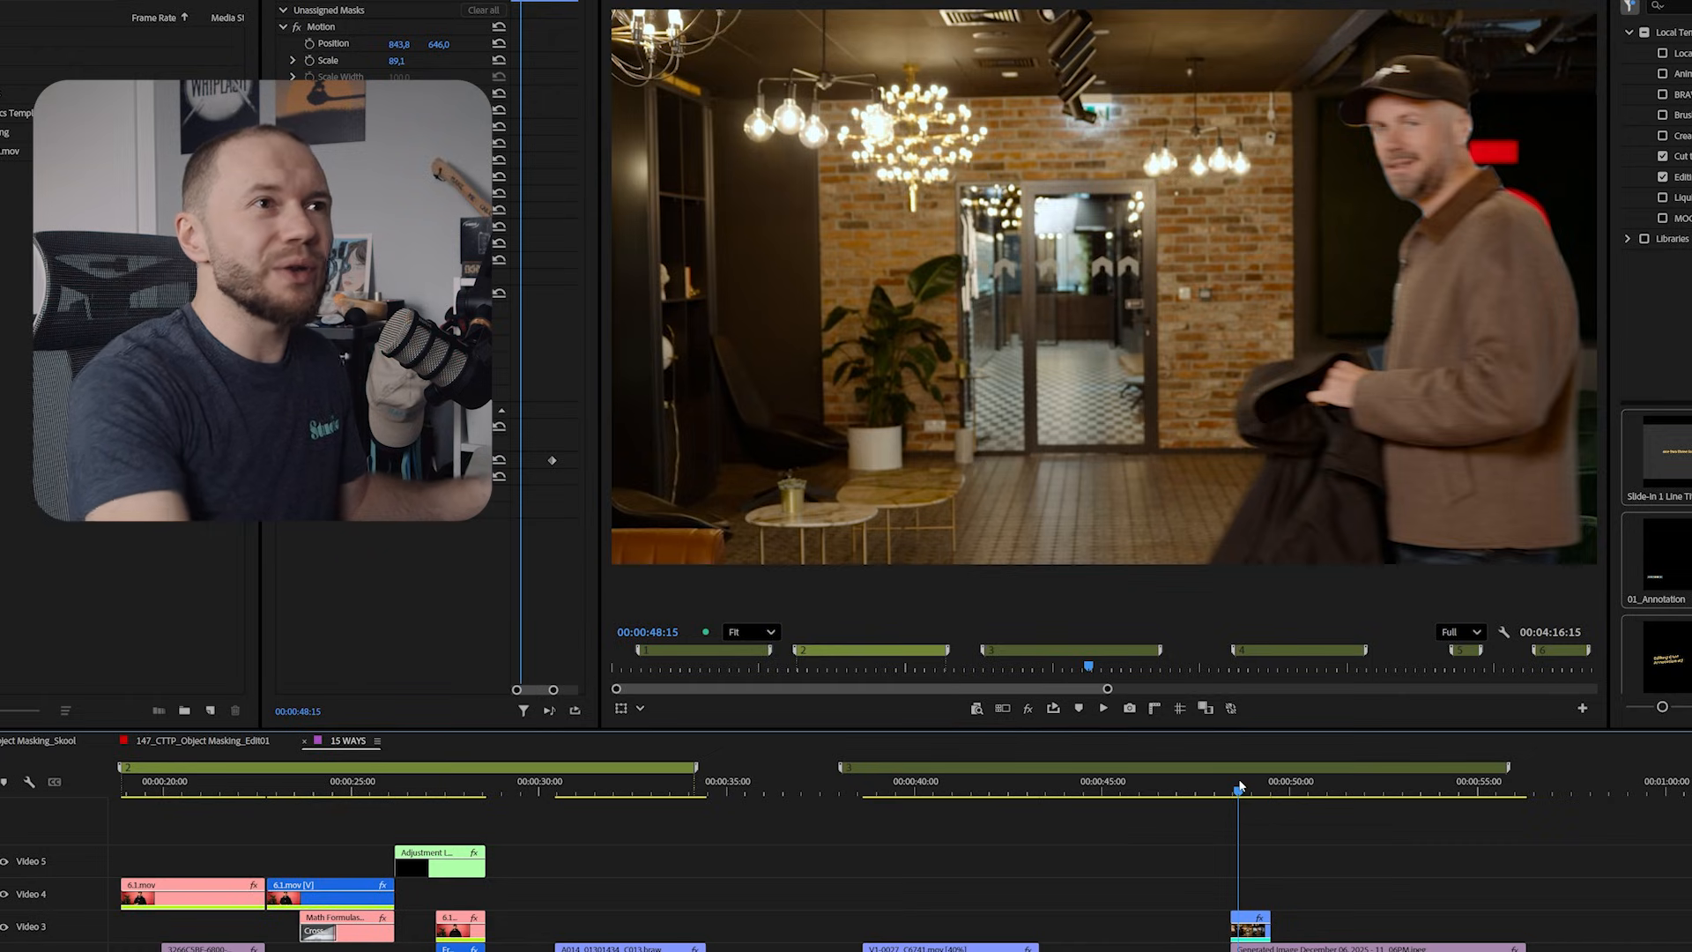
key("Right")
key("Right")
key("Right")
key("Right")
key("Right")
key("Right")
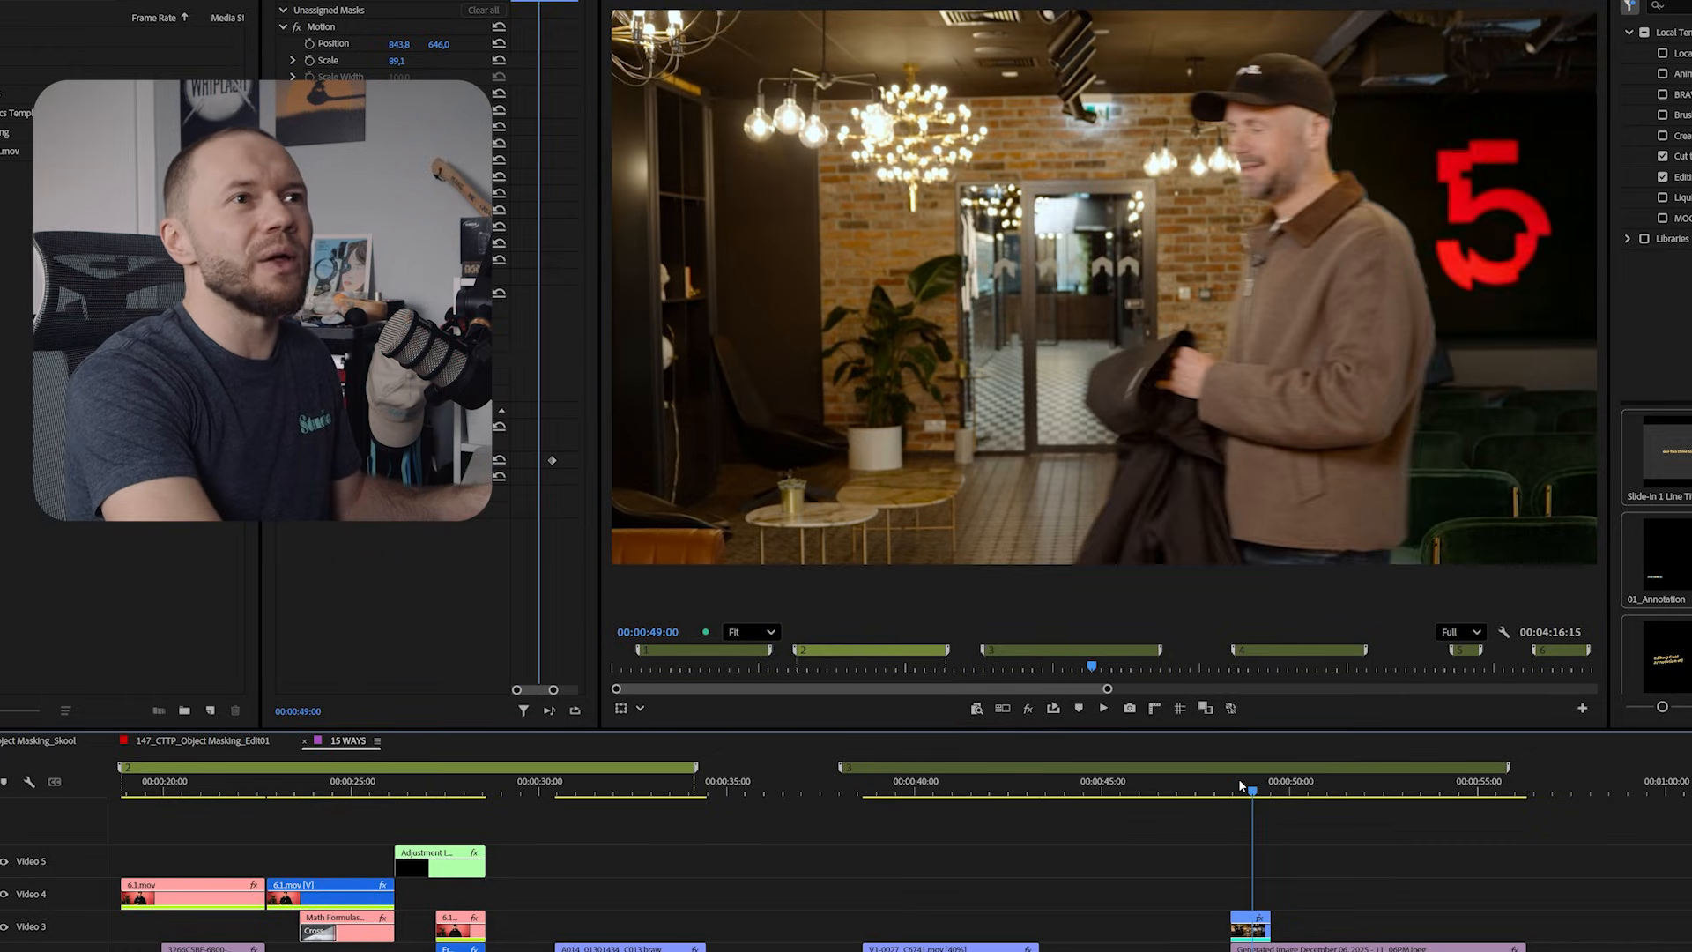
key("Left")
key("Left")
key("Left")
key("Left")
key("Left")
key("Left")
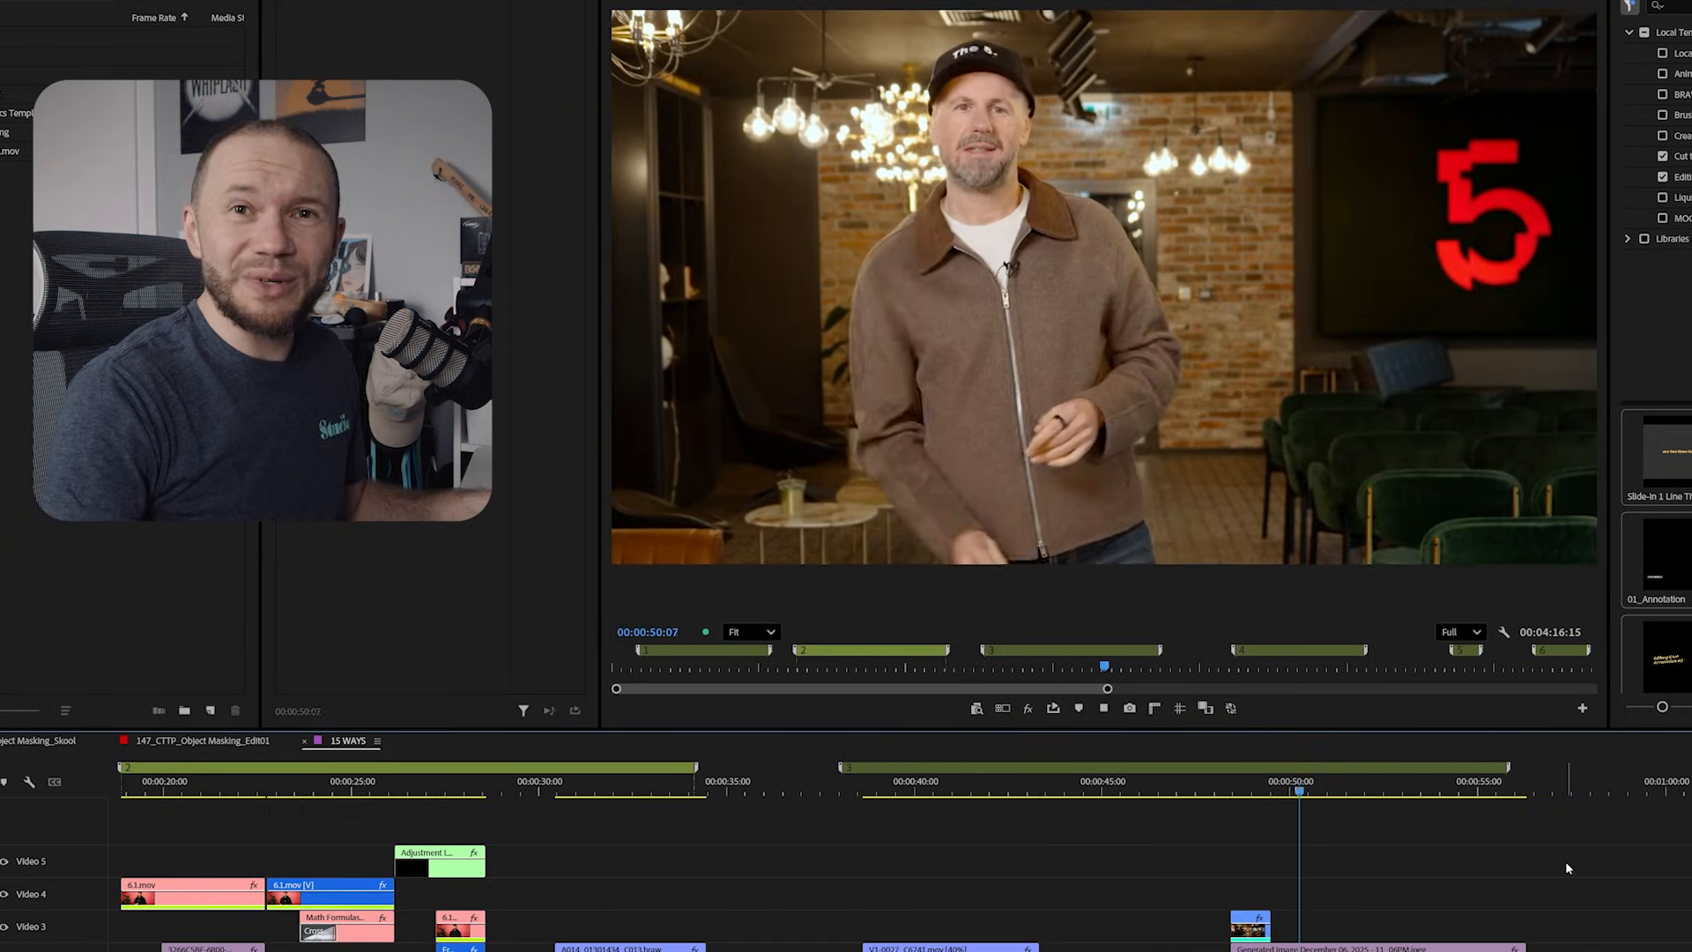
key("space")
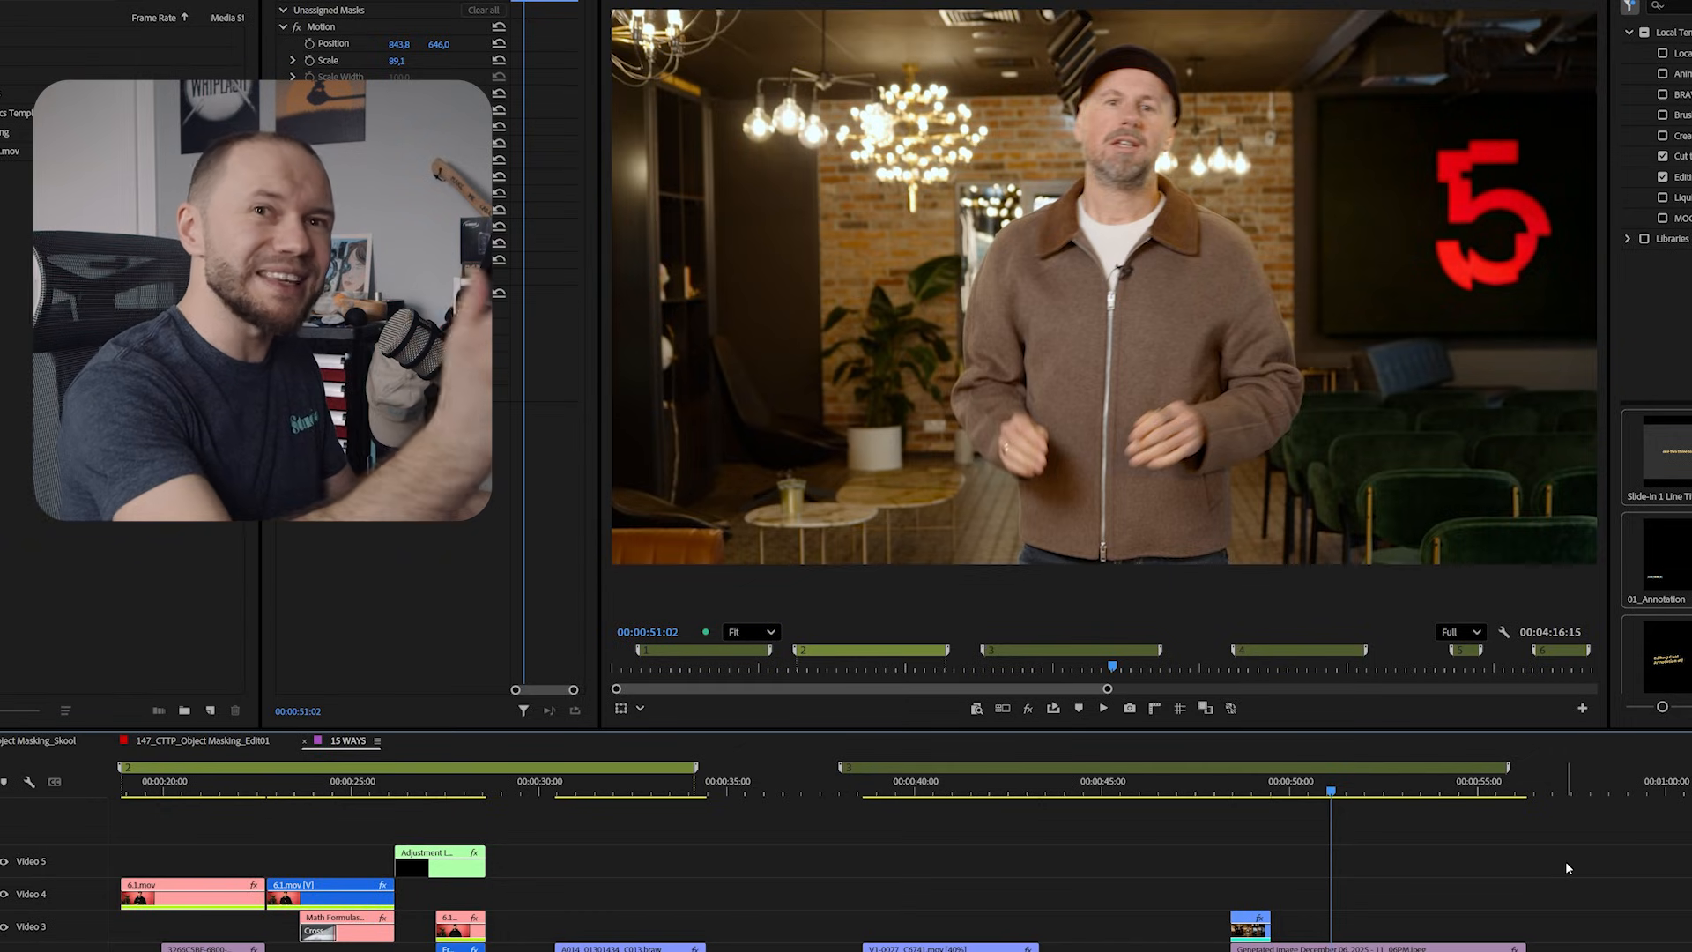
Step: Go to the roller-skater clip at 00:01:06:10, re-enable its Lumetri Color effect and check the Curves settings
scroll(1324, 883, "down", 5)
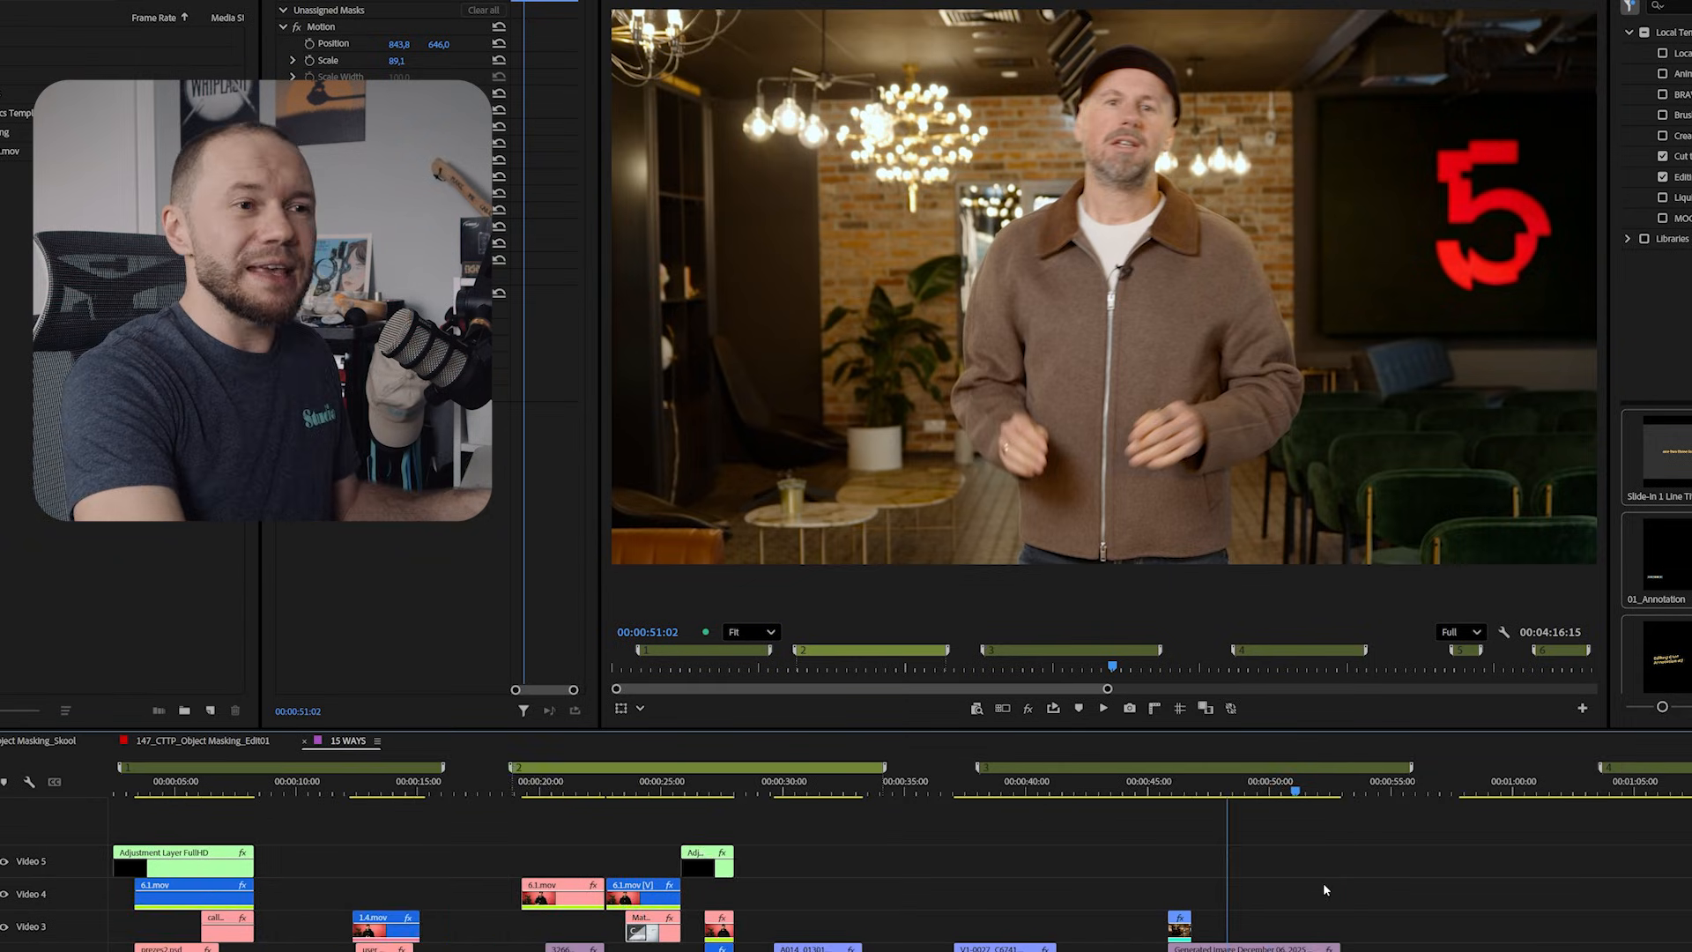
left_click(1348, 792)
left_click(1428, 892)
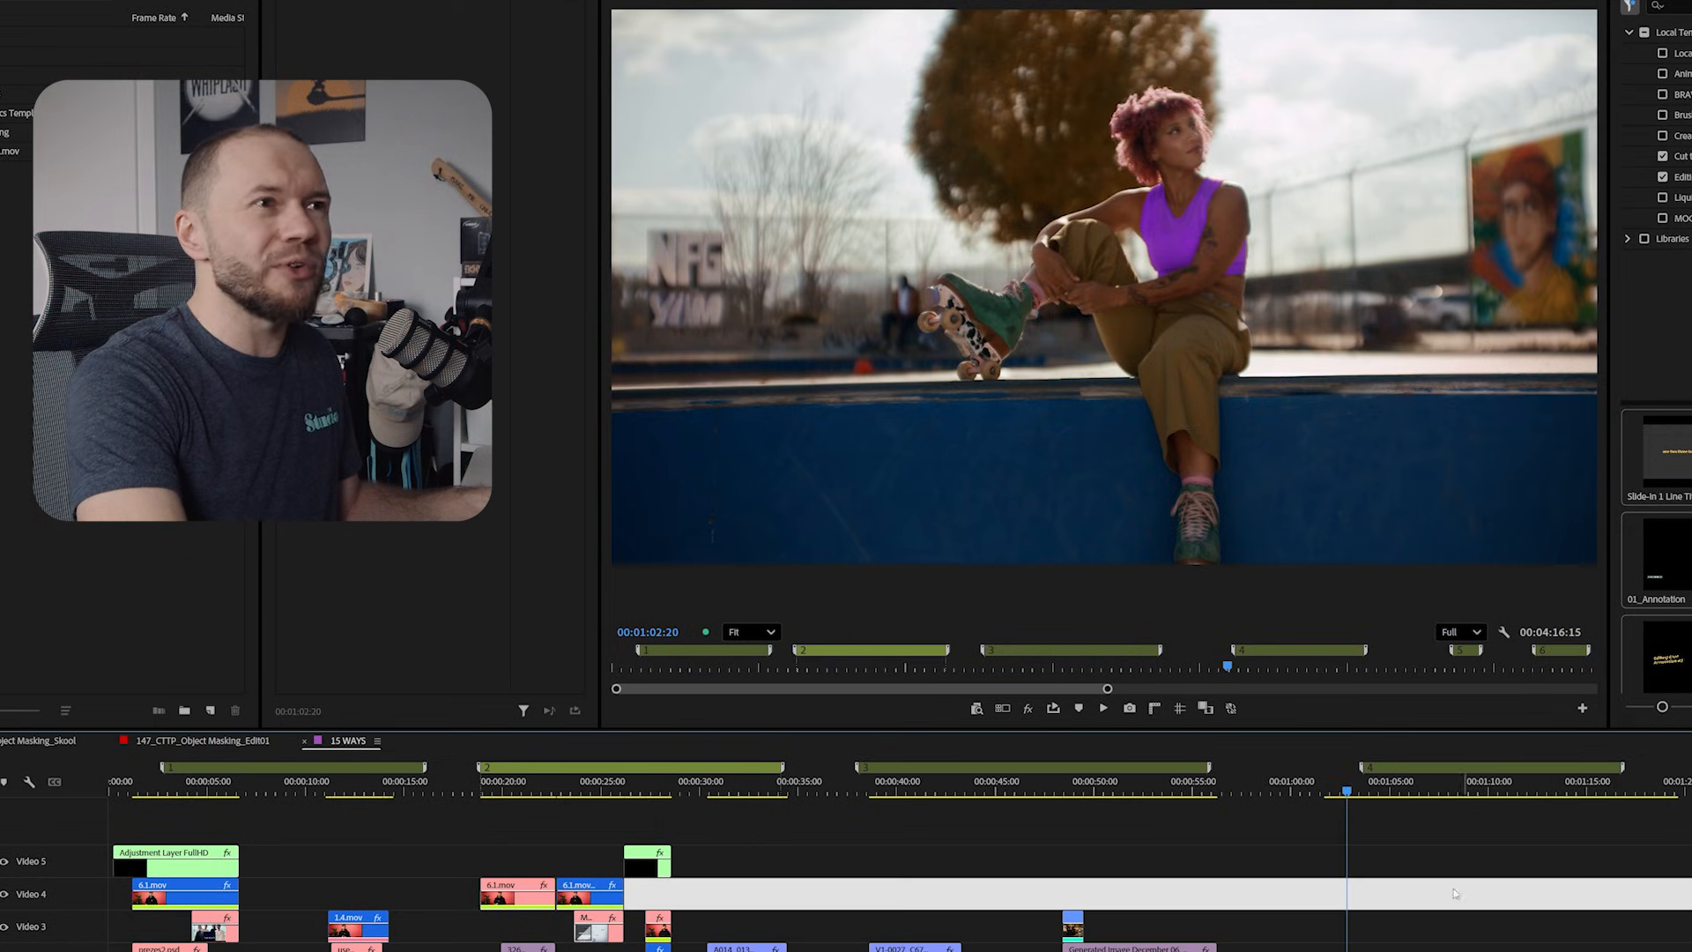
scroll(1260, 892, "right", 4)
left_click(1252, 794)
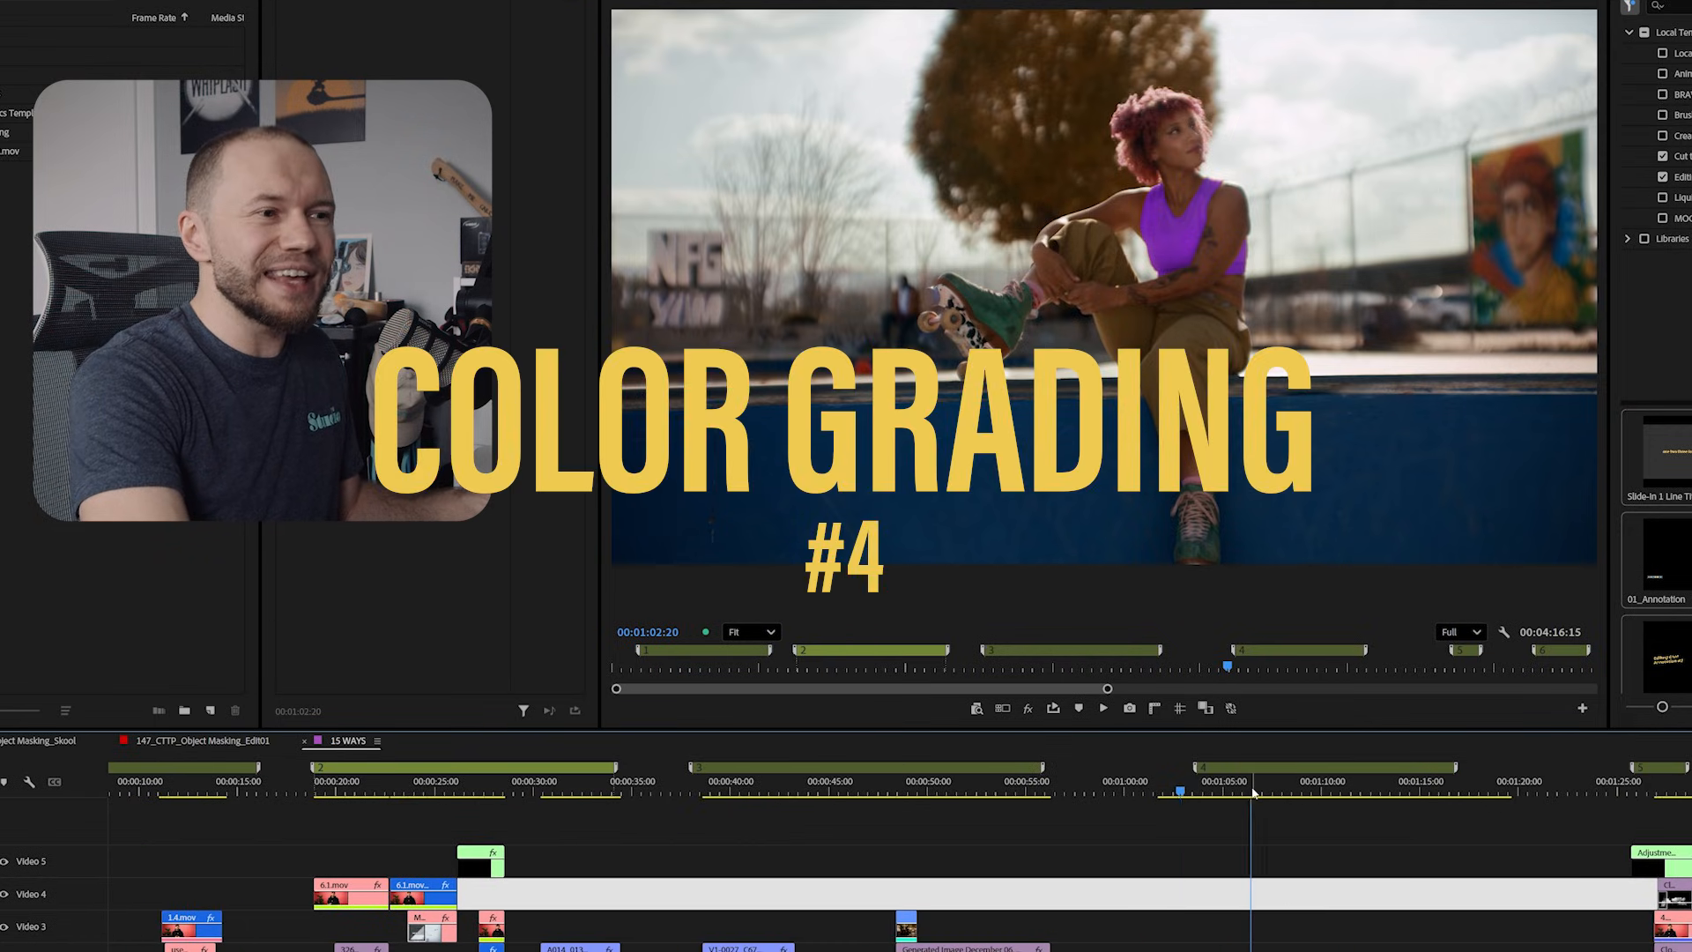
scroll(1440, 867, "up", 4)
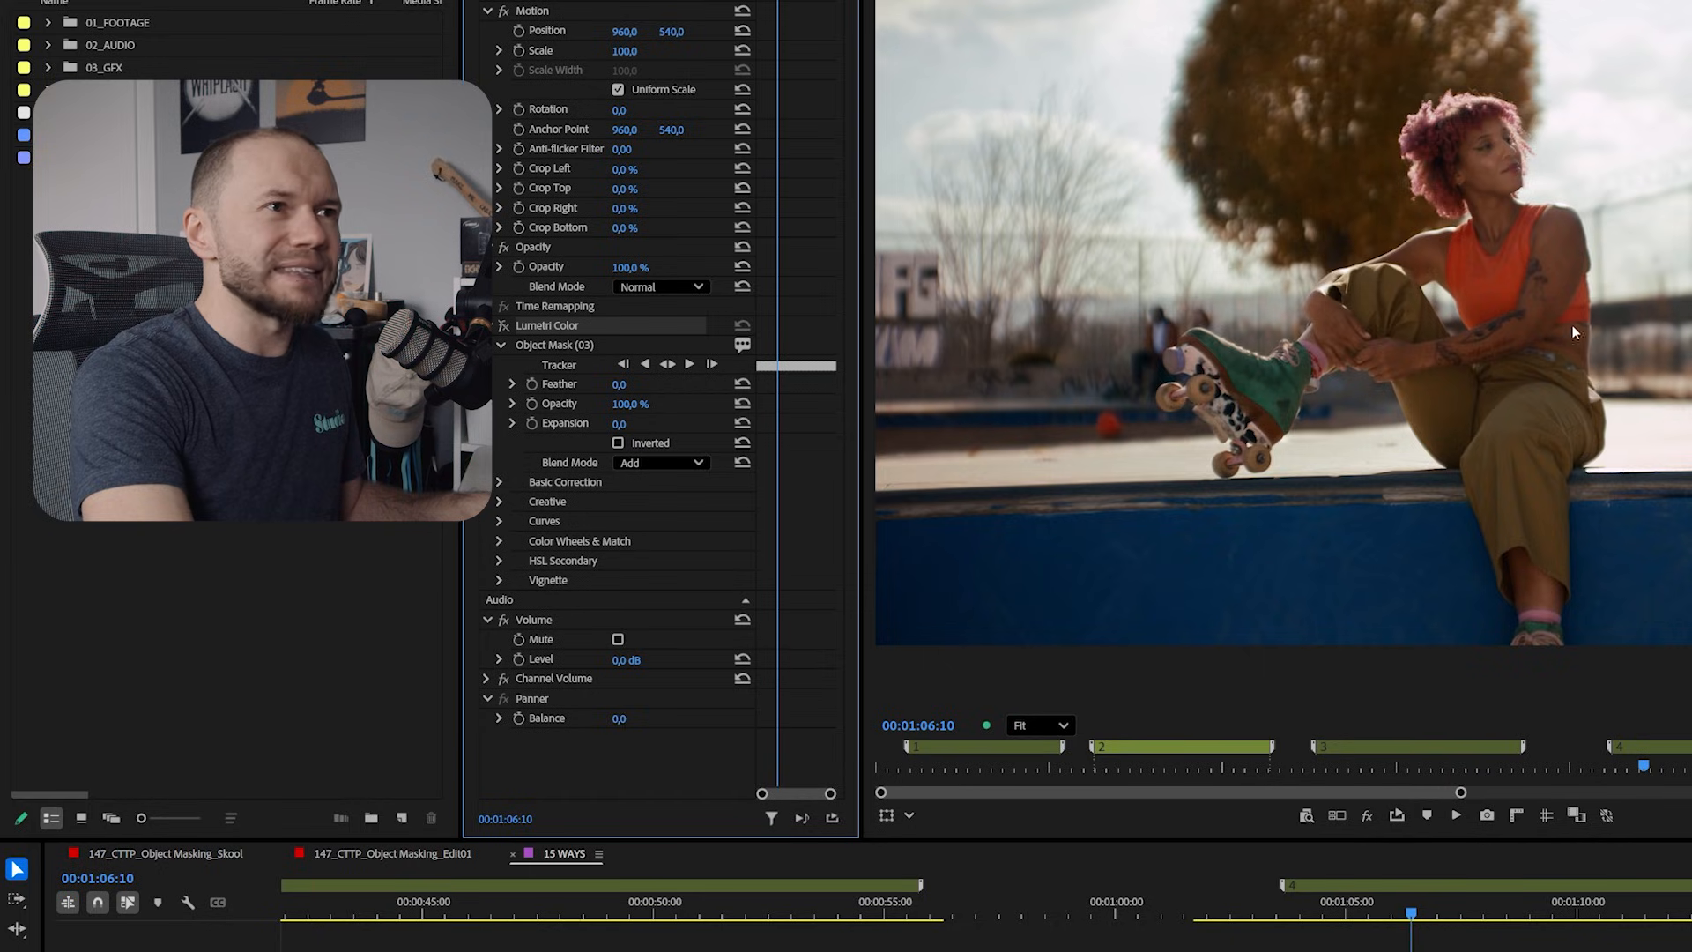
left_click(505, 327)
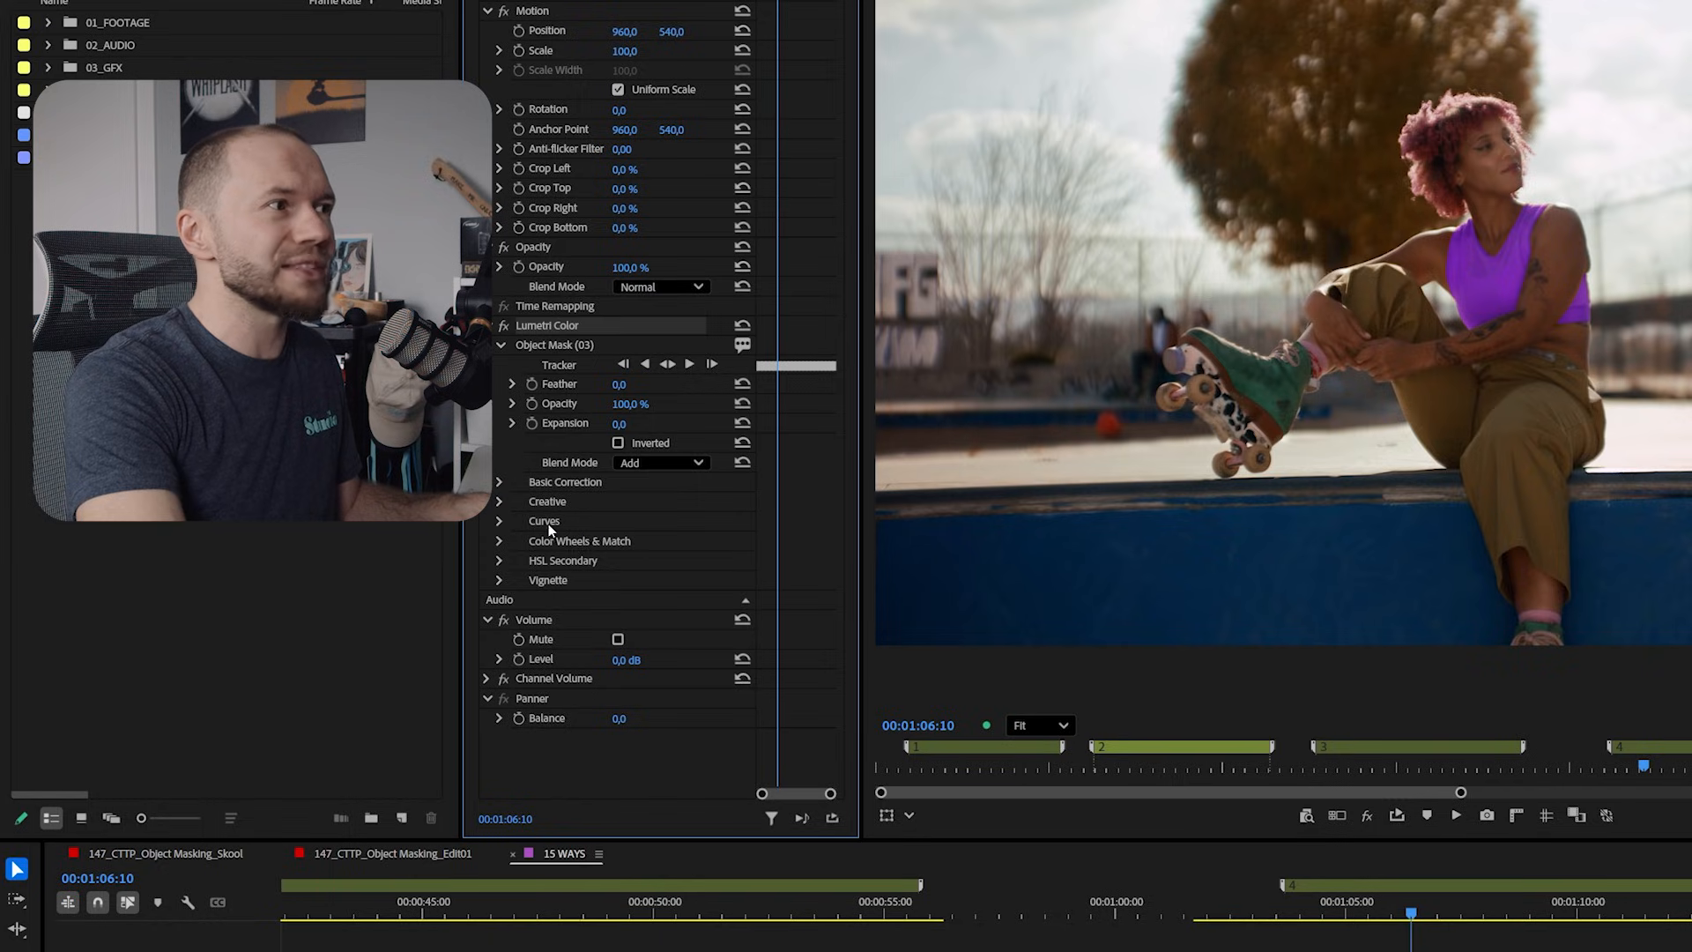
left_click(498, 521)
left_click(499, 521)
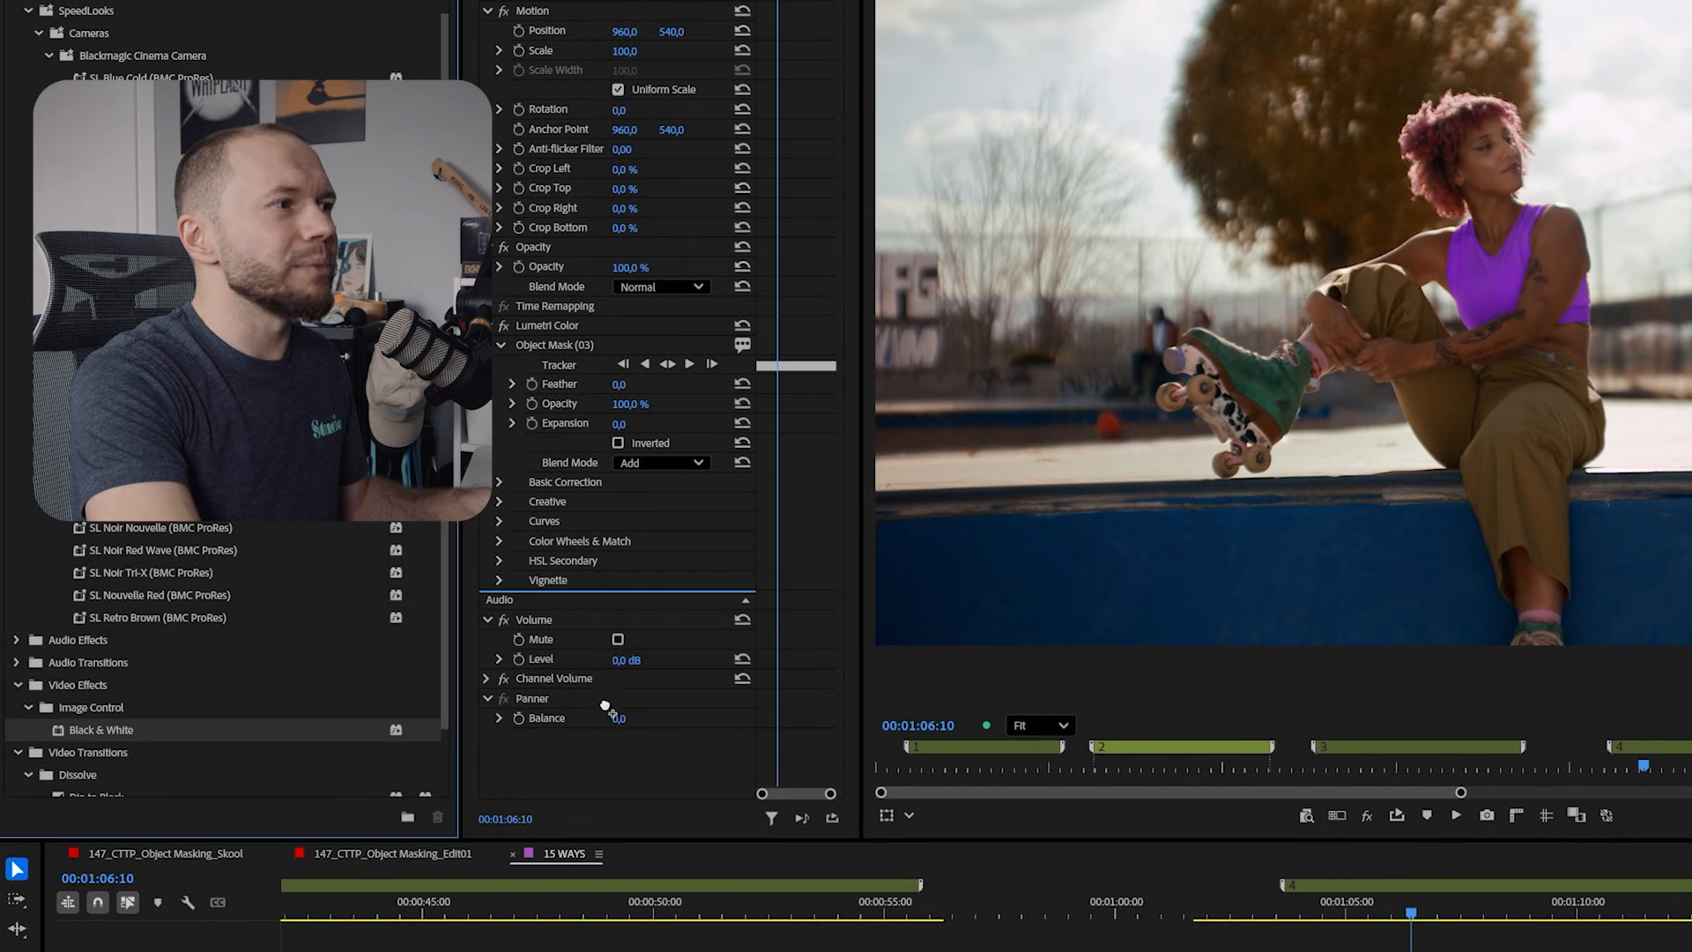
Step: Add the Black & White effect to the roller-skater clip and copy Object Mask (03) from Lumetri Color onto it
left_click_drag(616, 767, 616, 763)
left_click(599, 344)
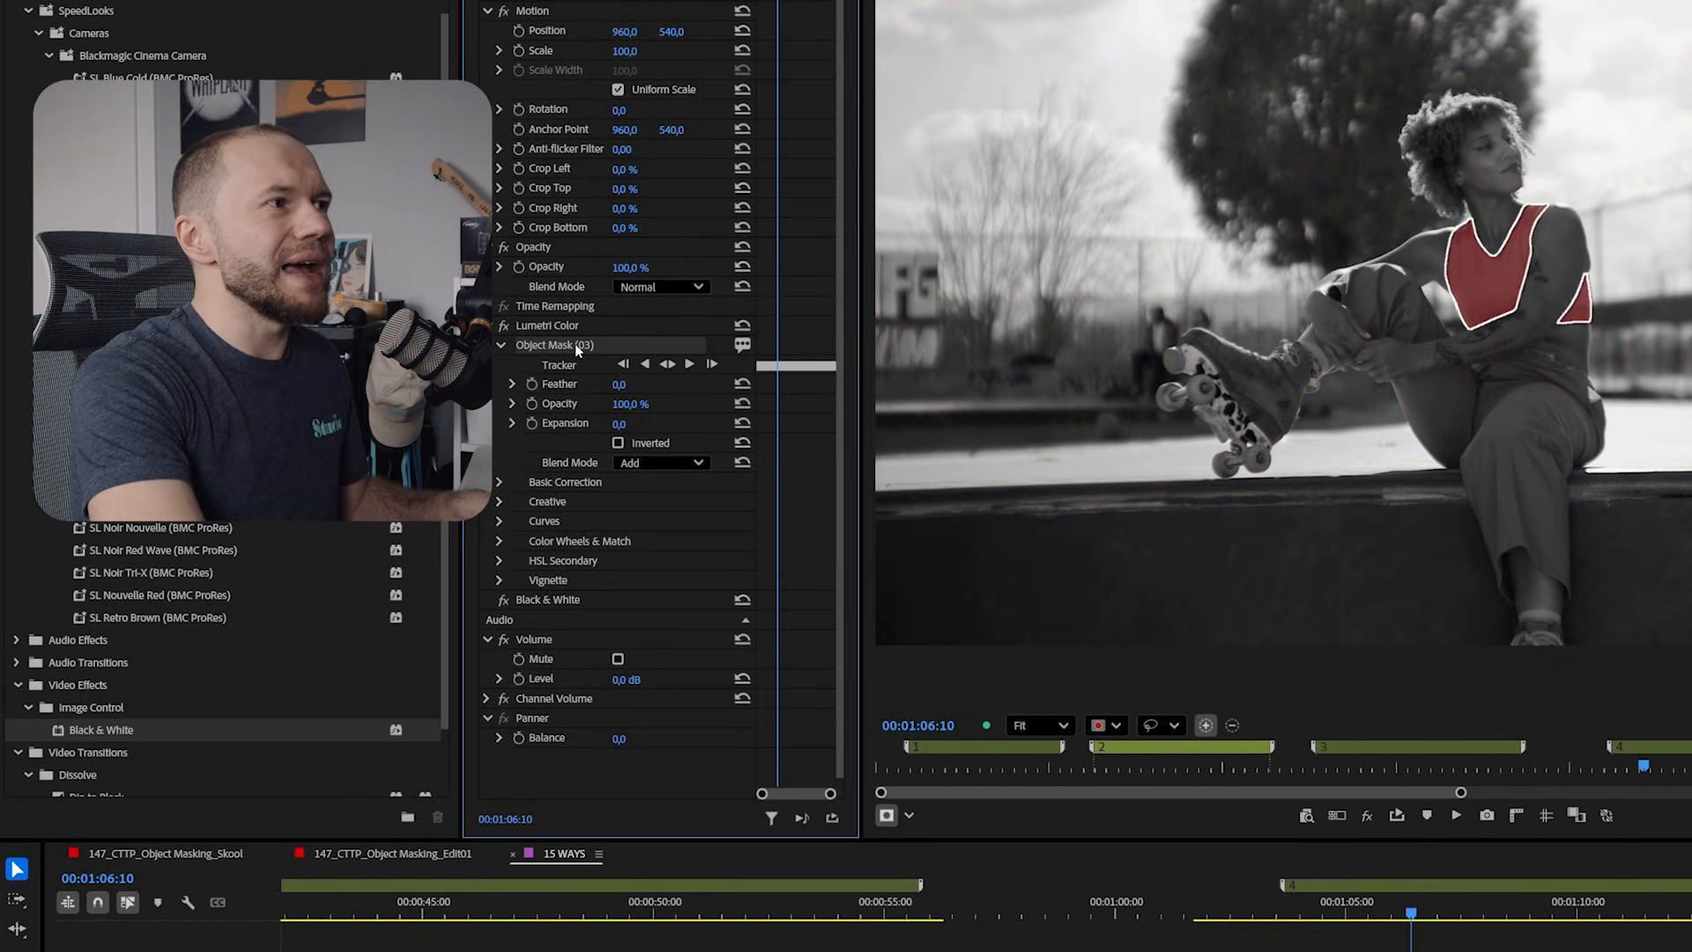
left_click_drag(575, 344, 594, 606)
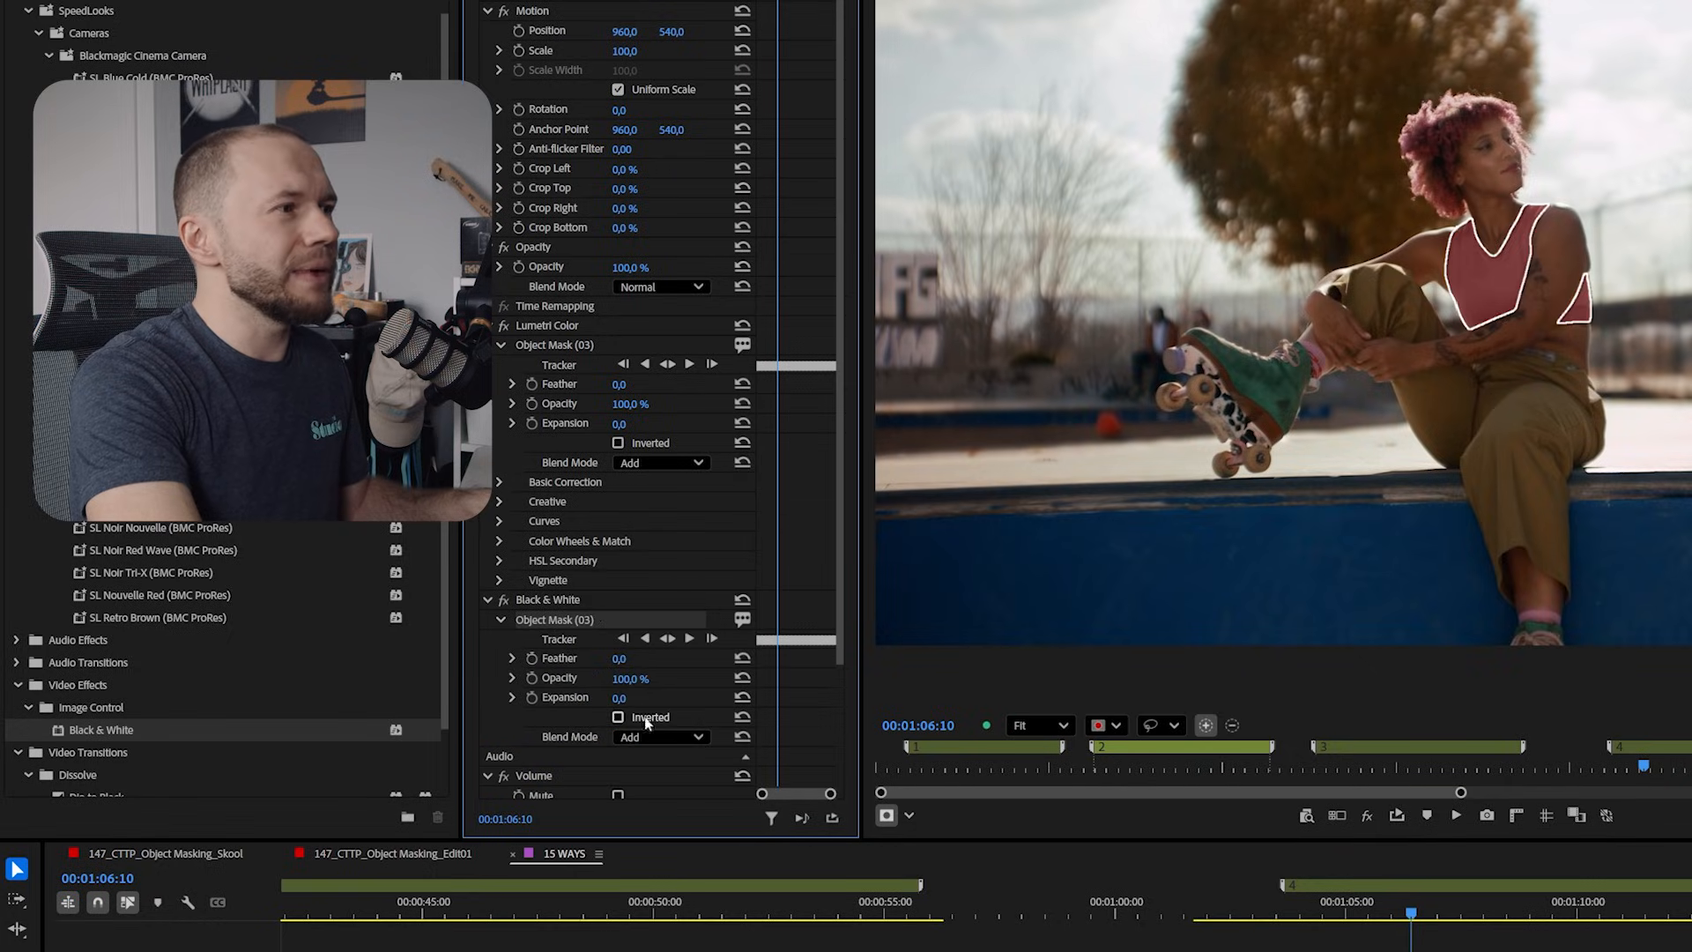
Step: Invert Object Mask (03) of the Black & White effect on the roller-skater clip and deselect the clip
left_click(618, 717)
left_click(1229, 947)
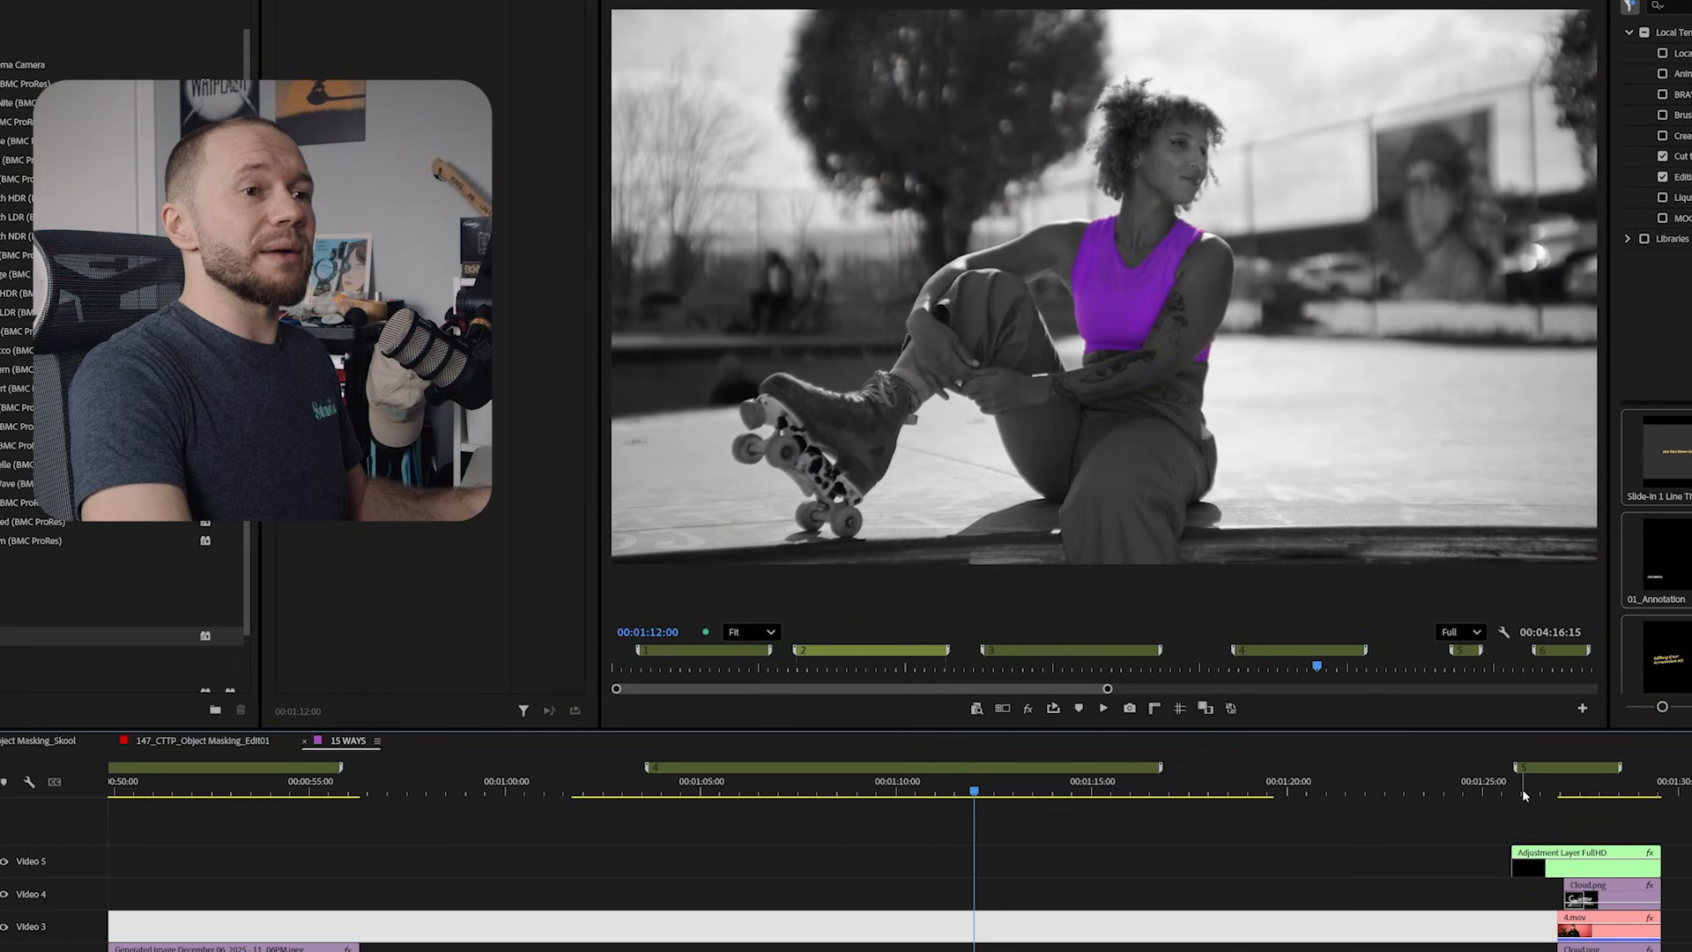
Step: Go to 00:01:25:22 and play the presenter sequence to examine the cloud layers over the pink background
left_click(1522, 790)
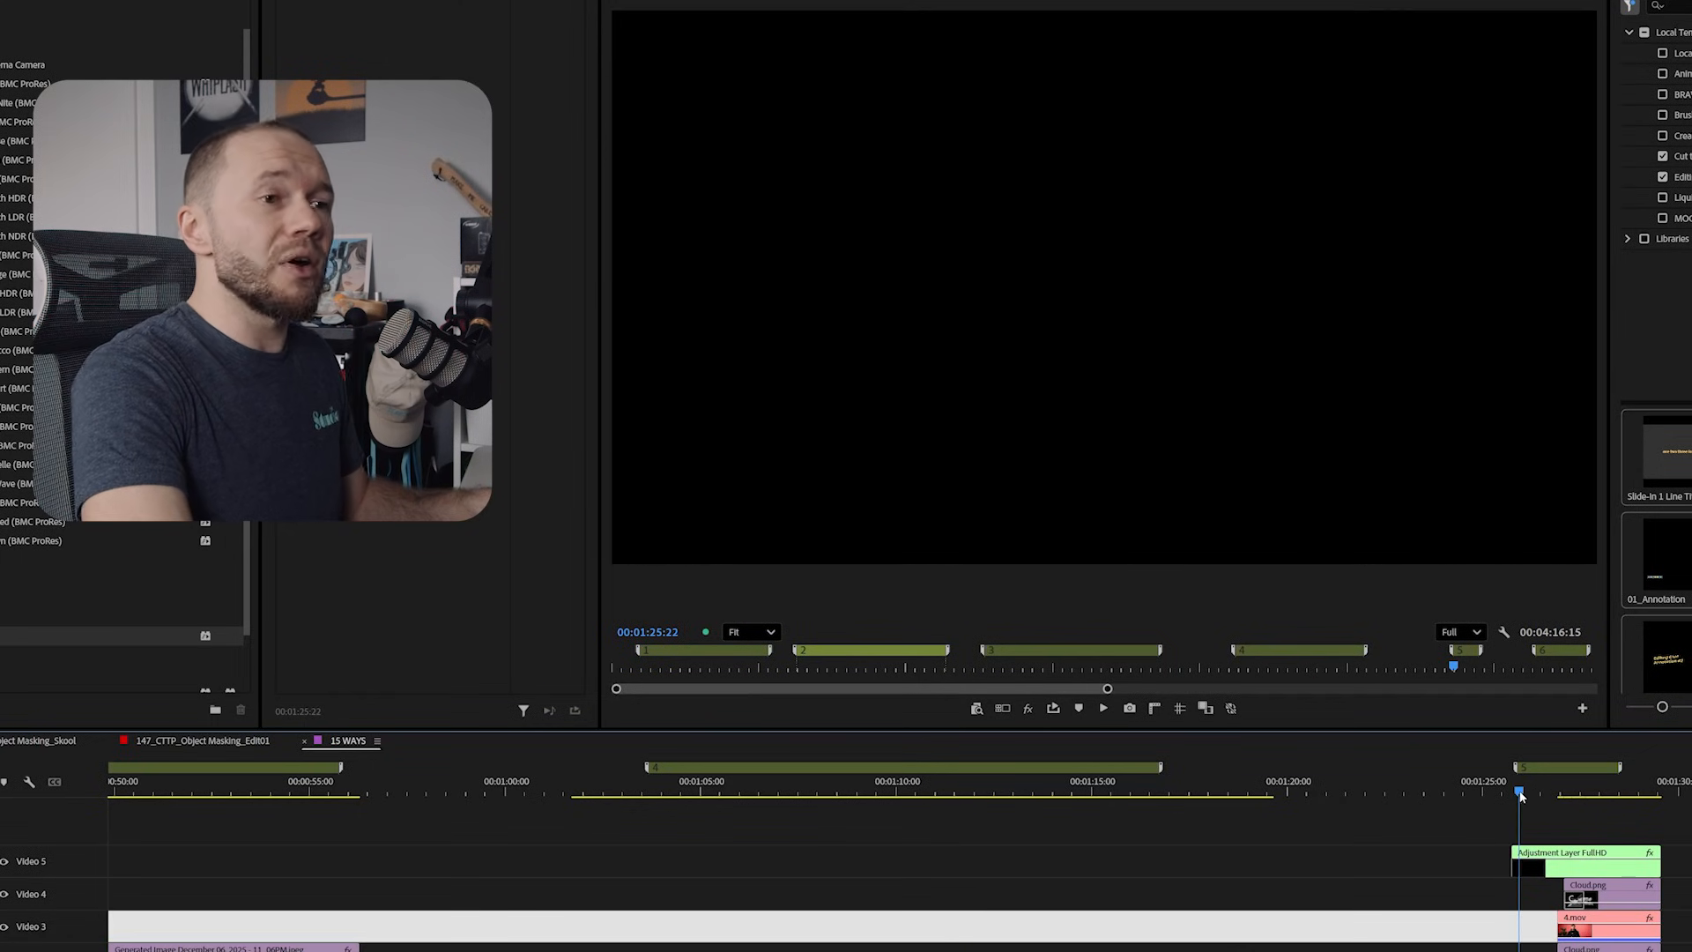
scroll(1420, 849, "down", 3)
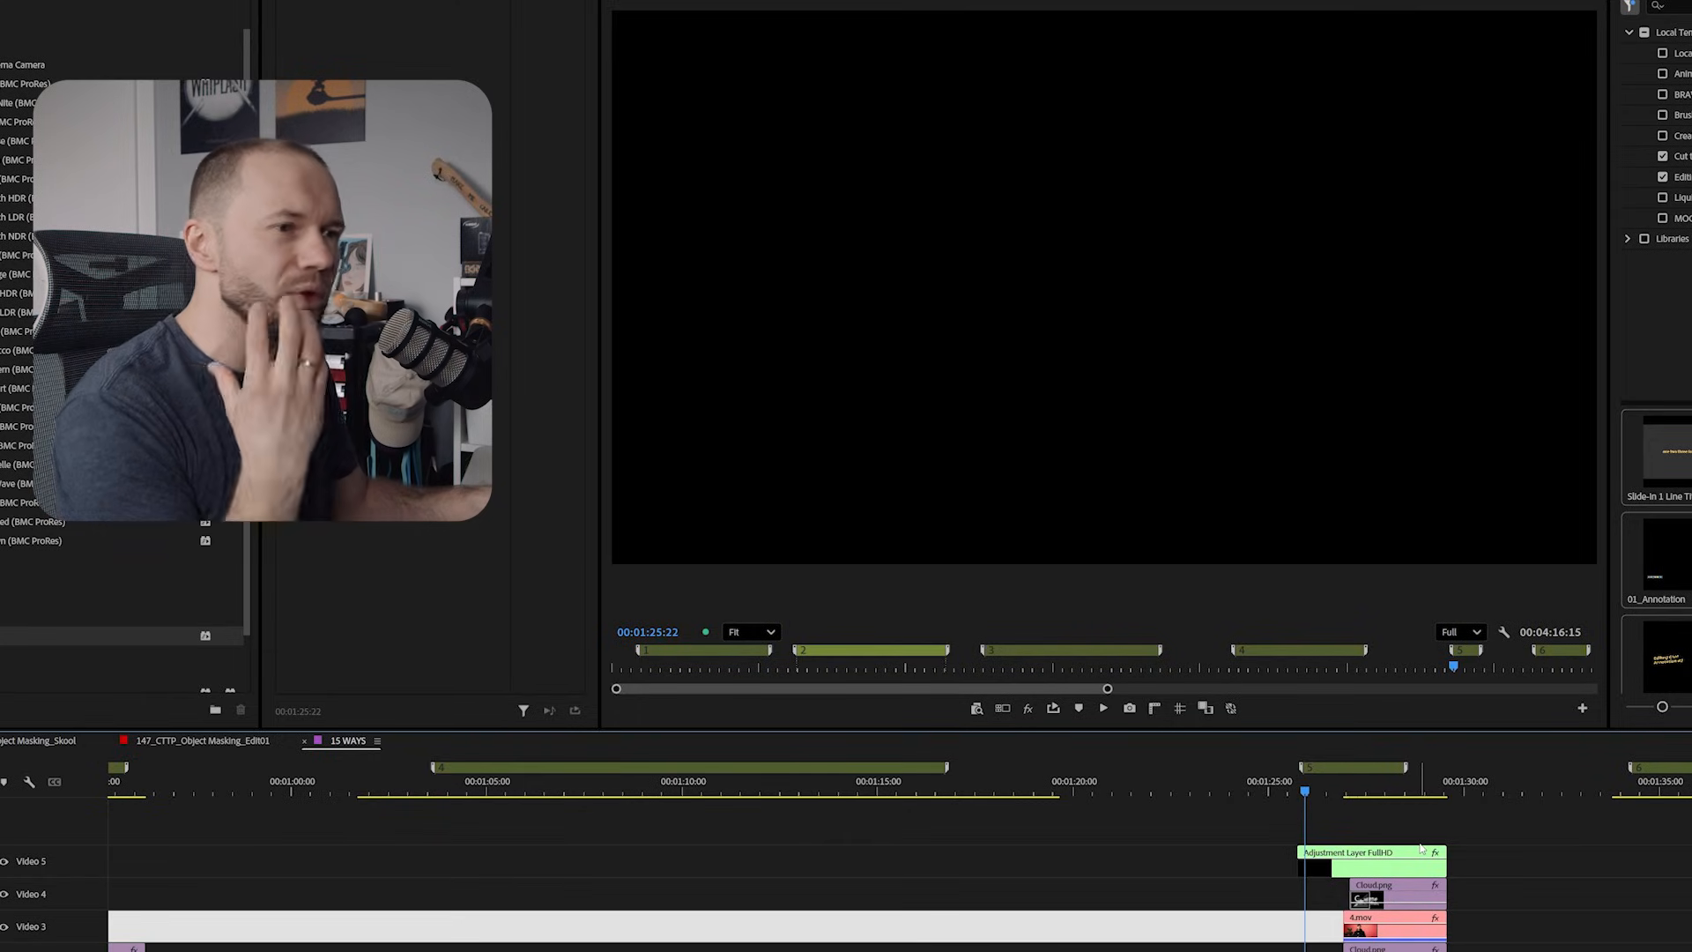
key("space")
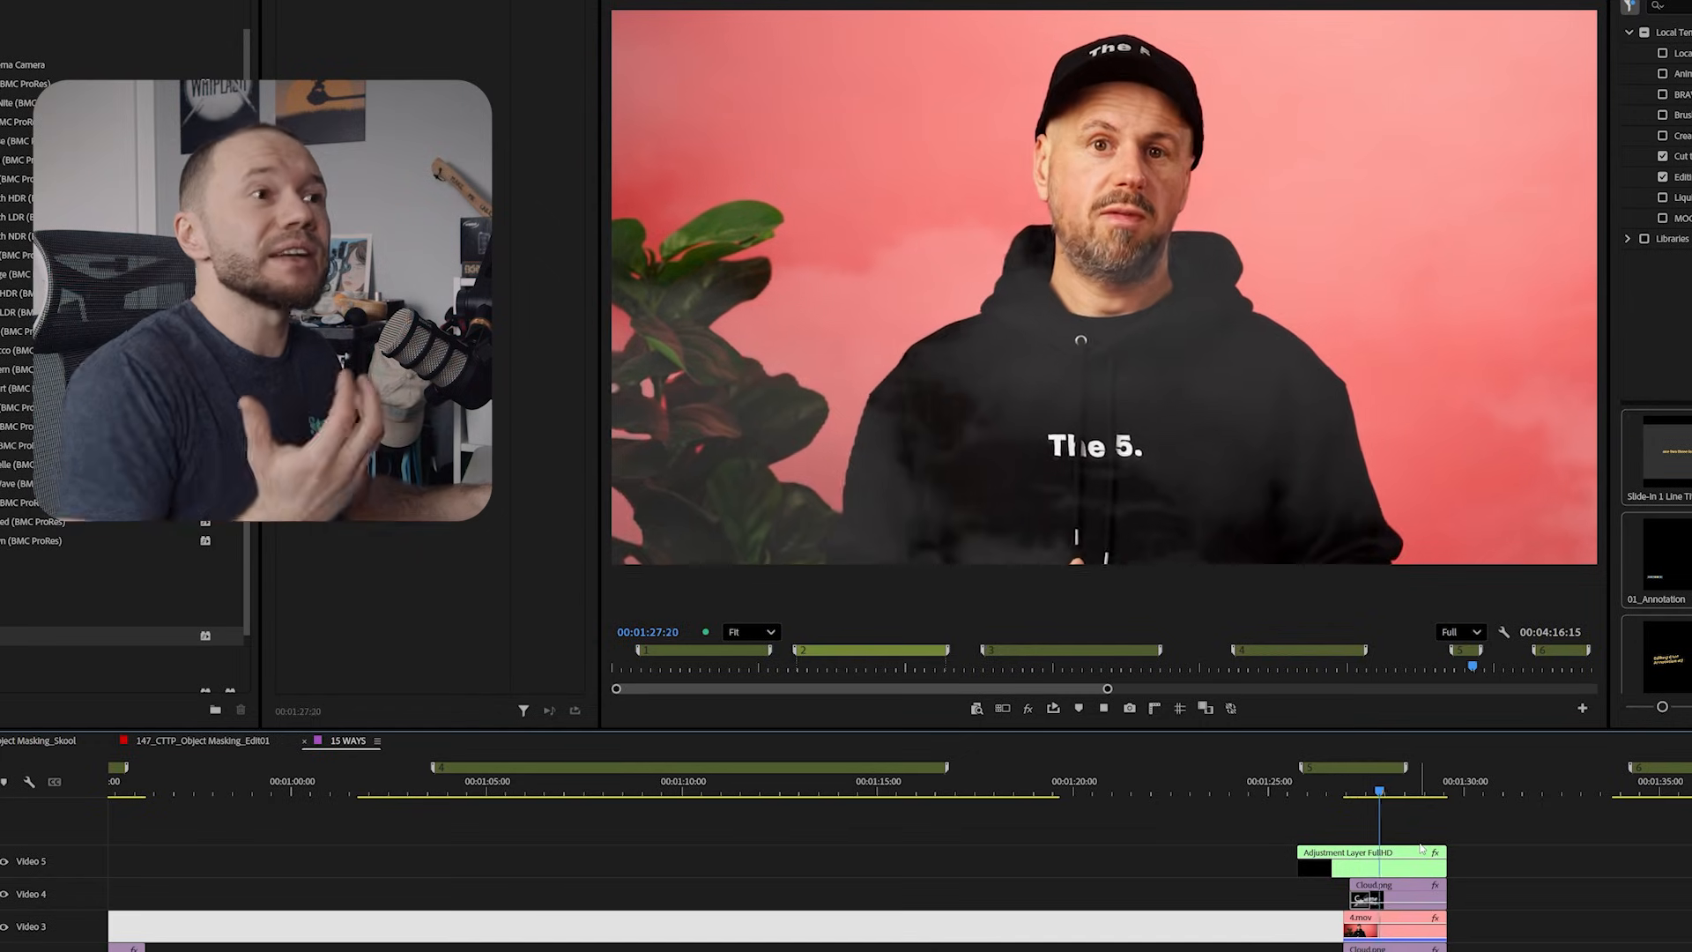
left_click(1345, 852)
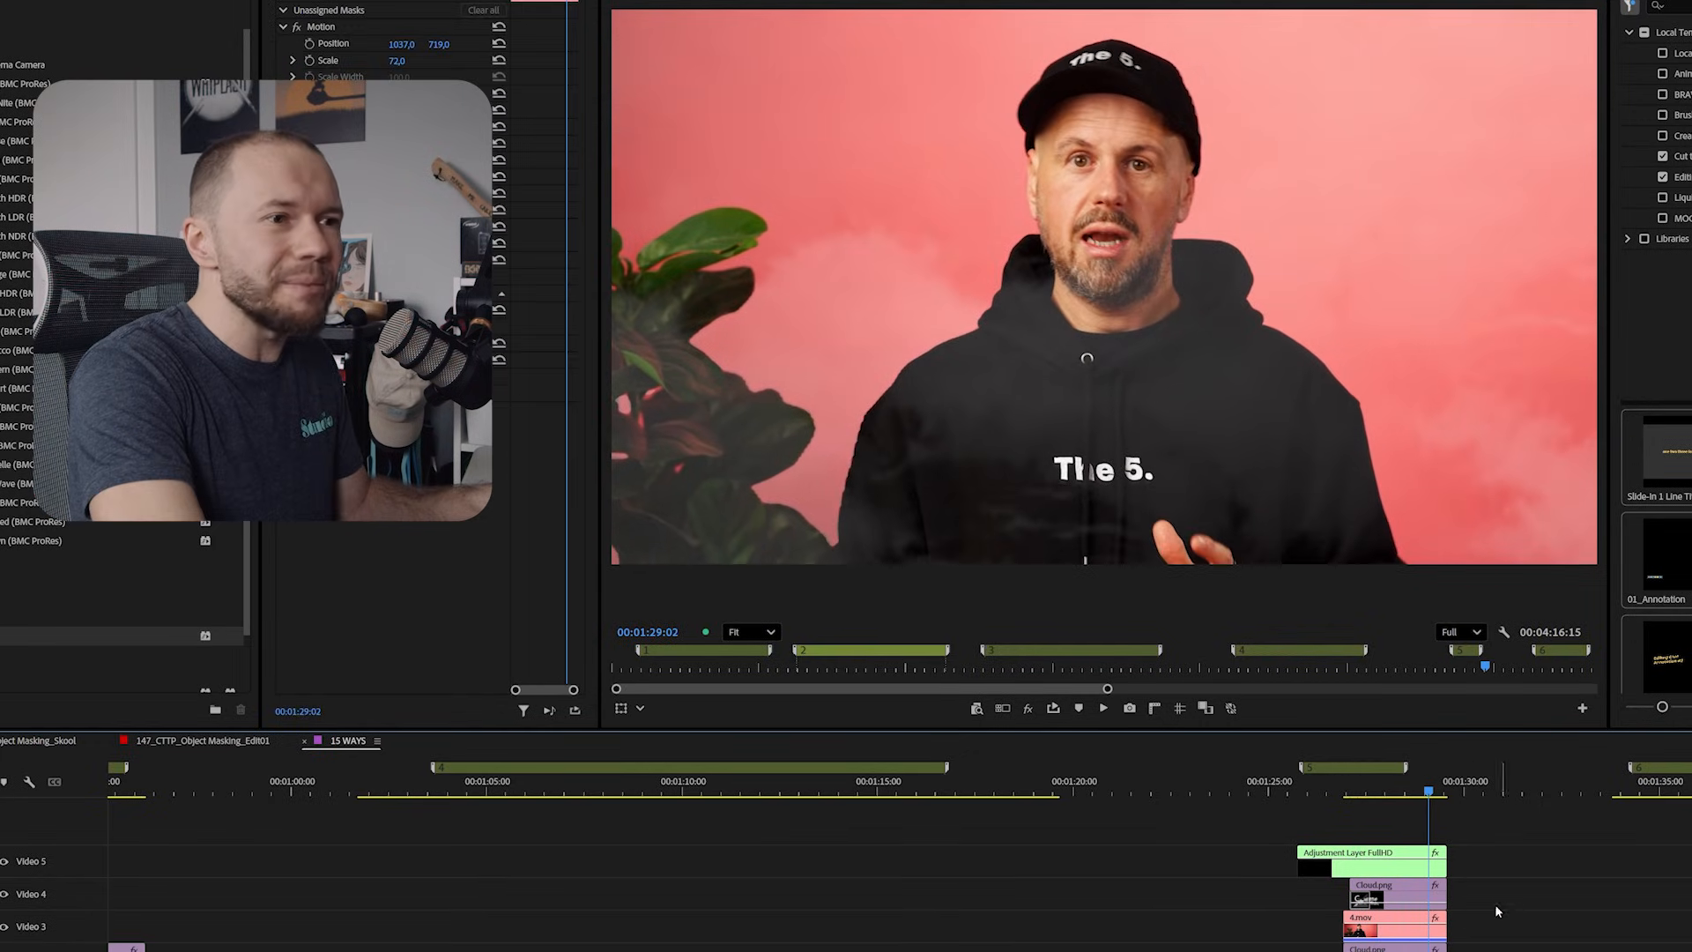
Step: Disable and re-enable the Cloud.png clip on Video 4, replaying the presenter shot each time to compare the foreground haze
left_click(1397, 894)
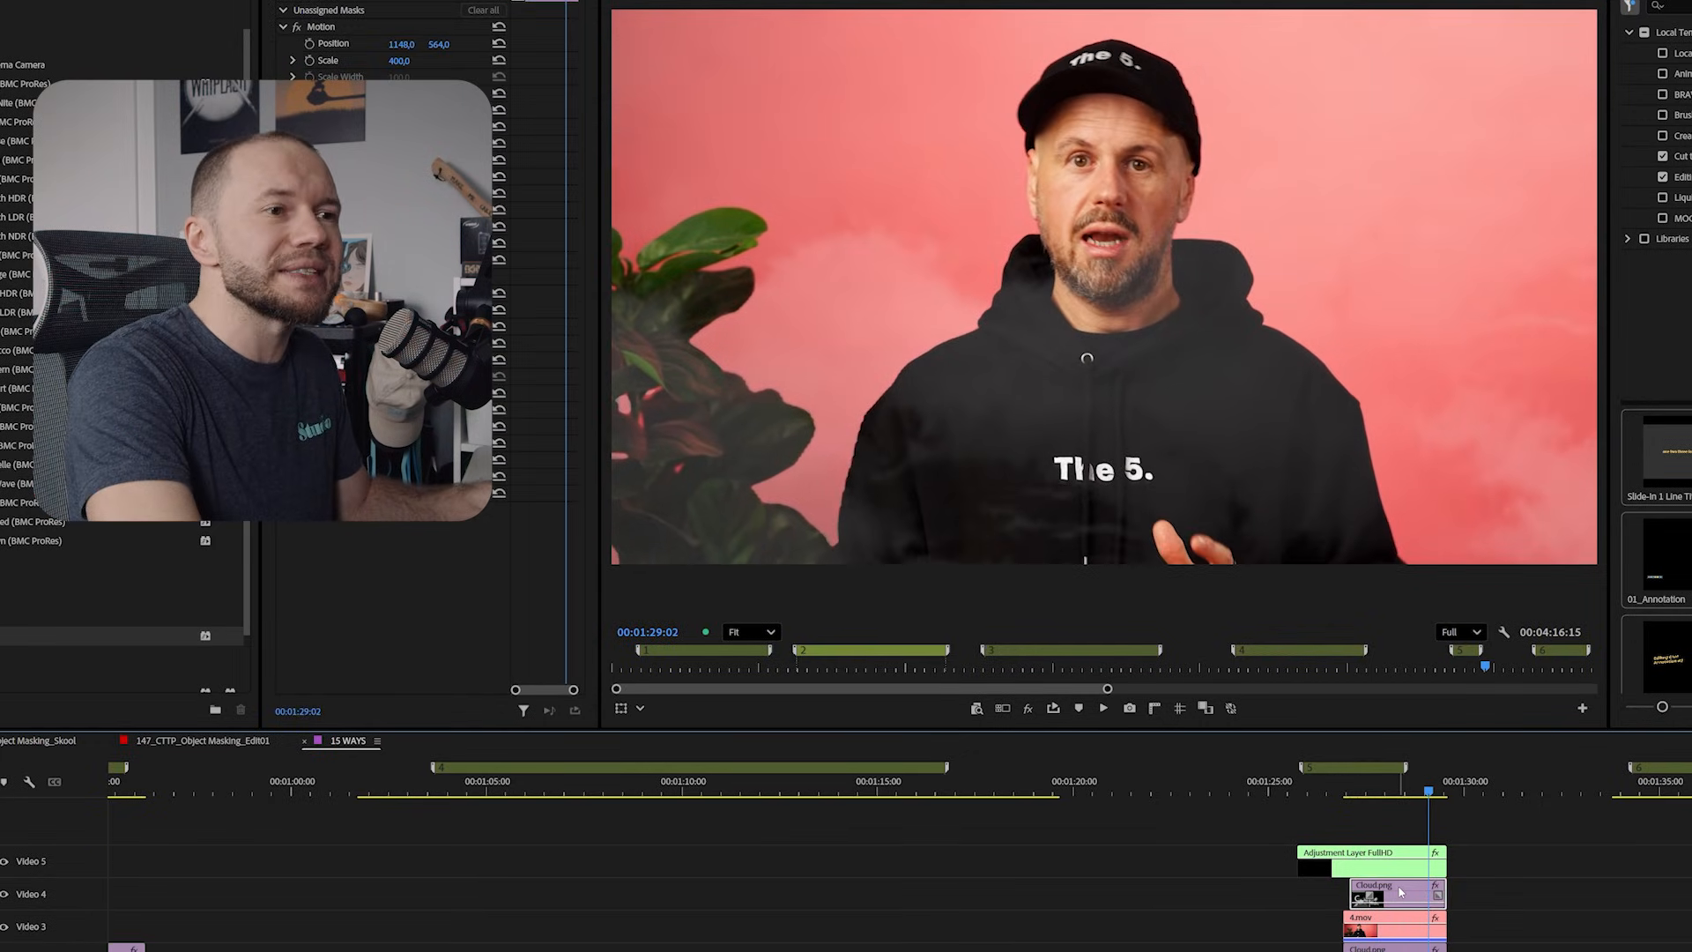
key("shift+e")
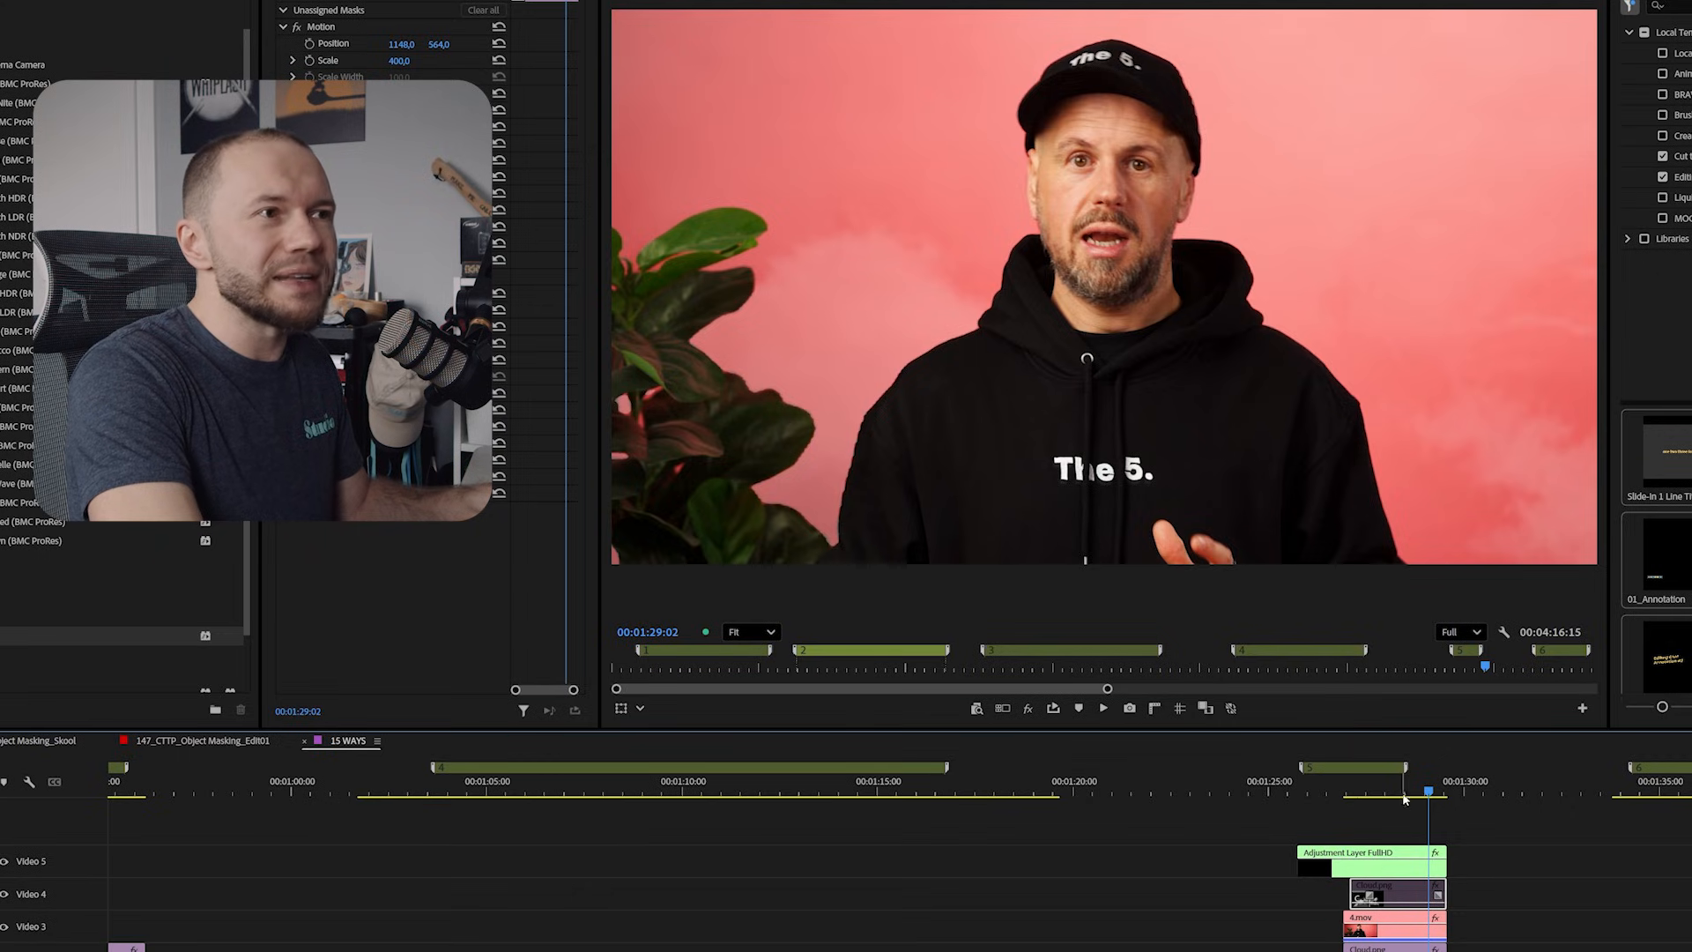
left_click(1354, 796)
key("space")
key("space")
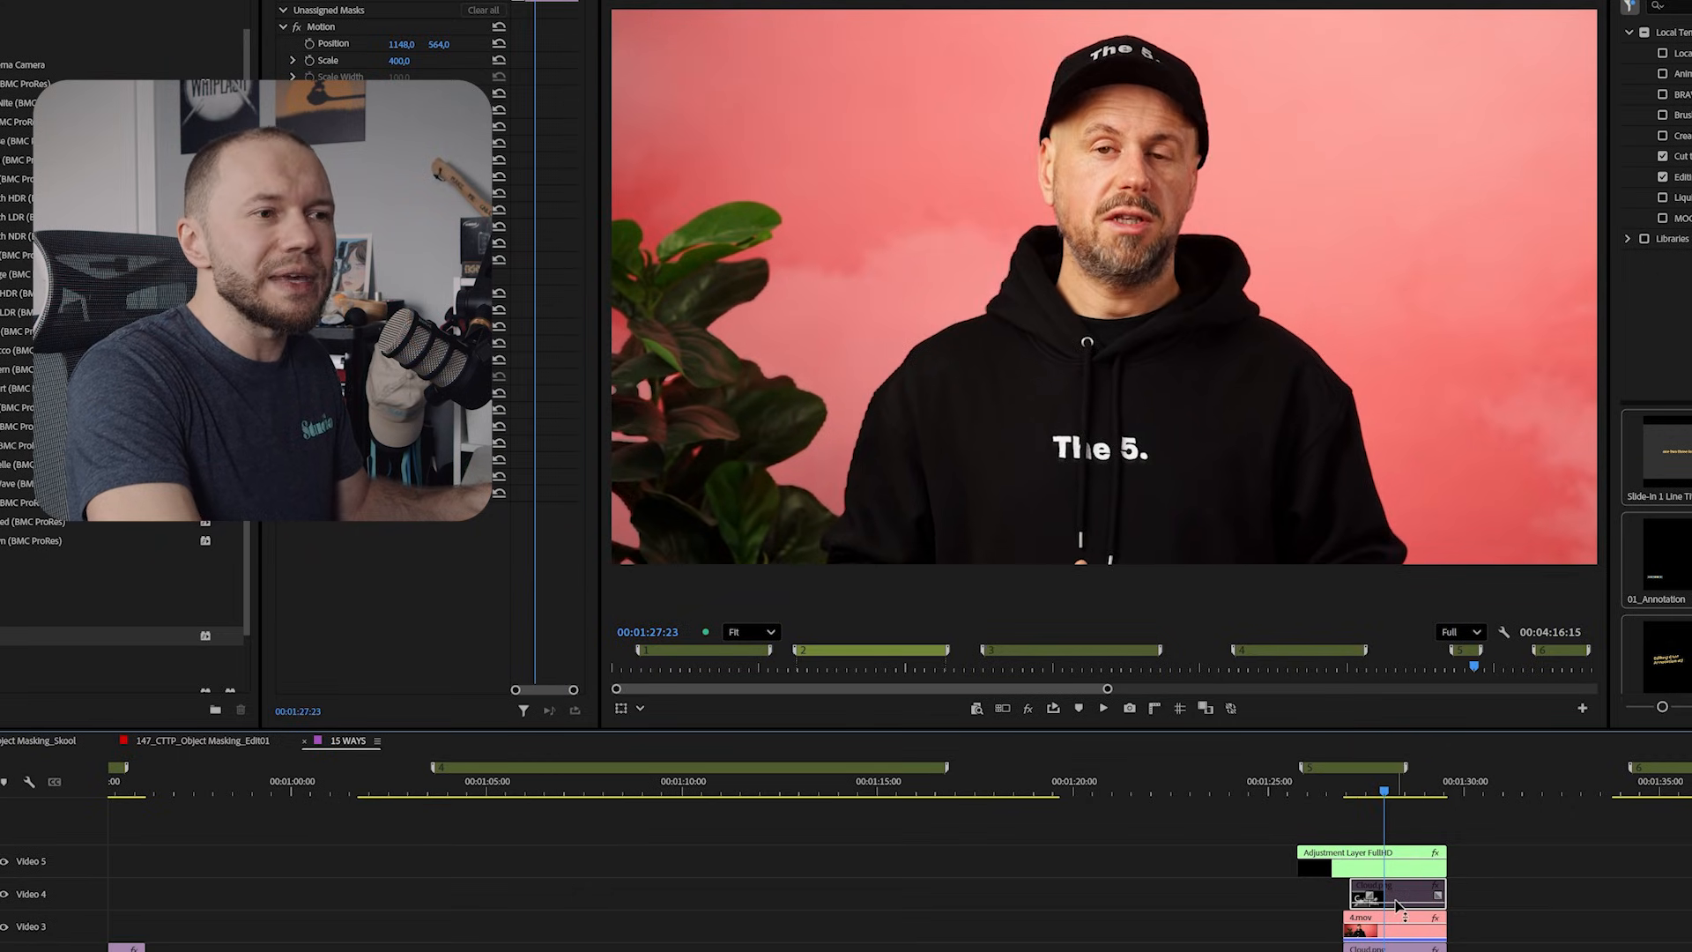
key("shift+e")
left_click(1341, 796)
key("space")
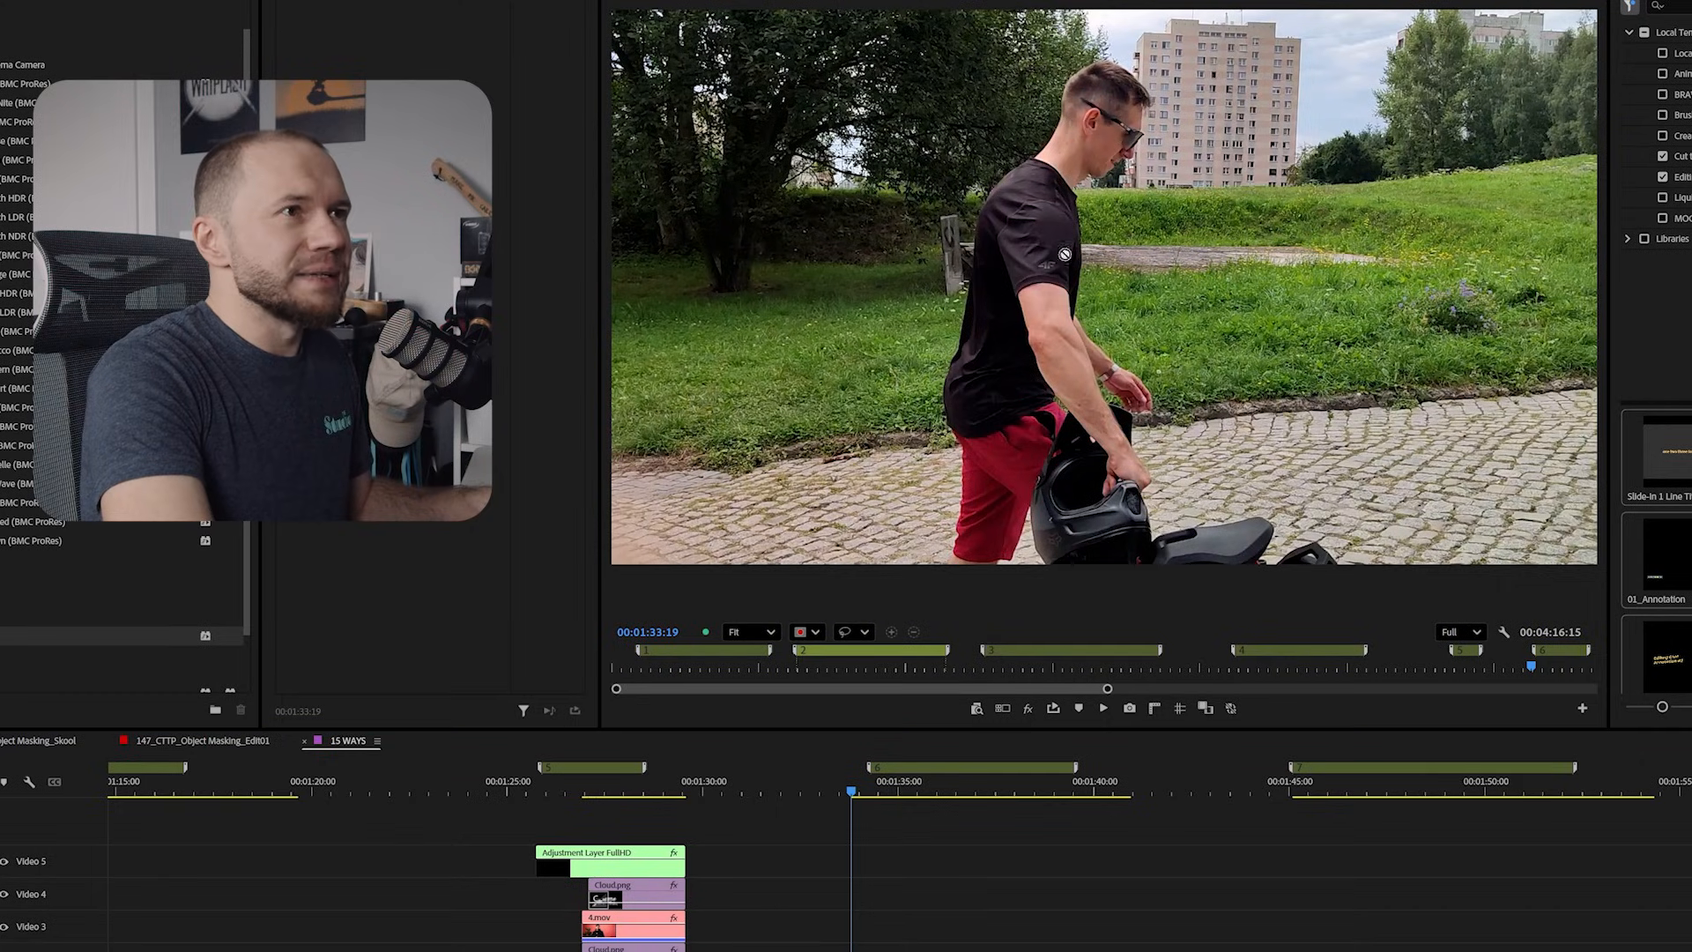
Step: Create an object mask over the walking man and his helmet at 00:01:33:19 and track it in both directions along the clip
left_click(996, 949)
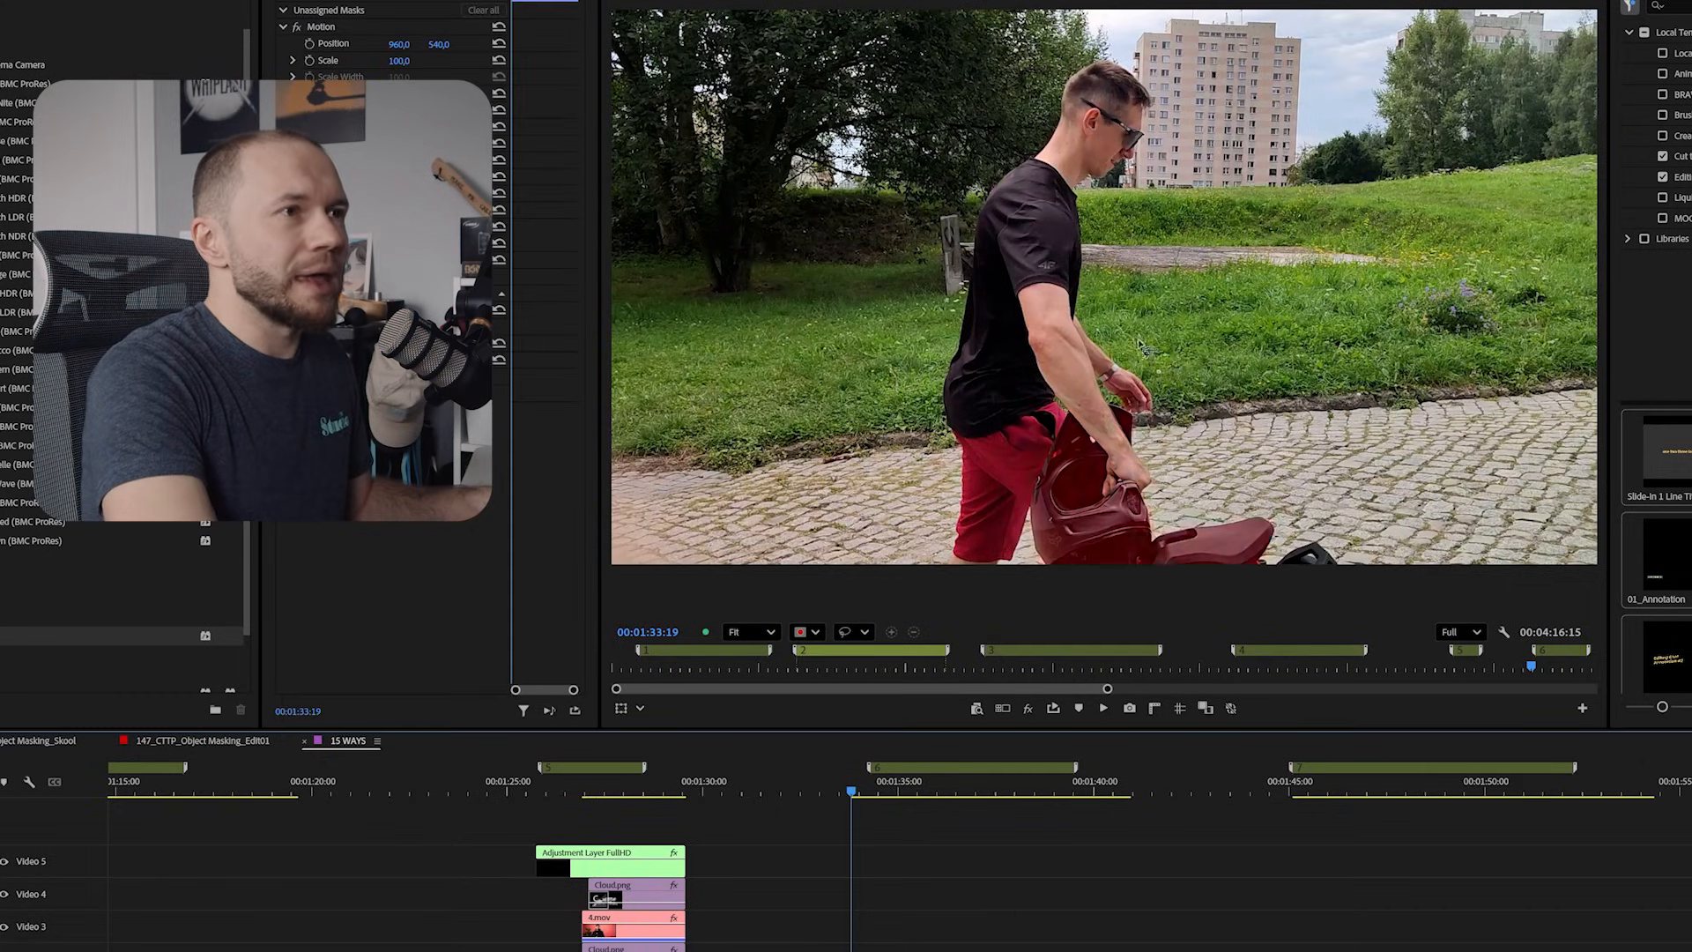
left_click(1071, 169)
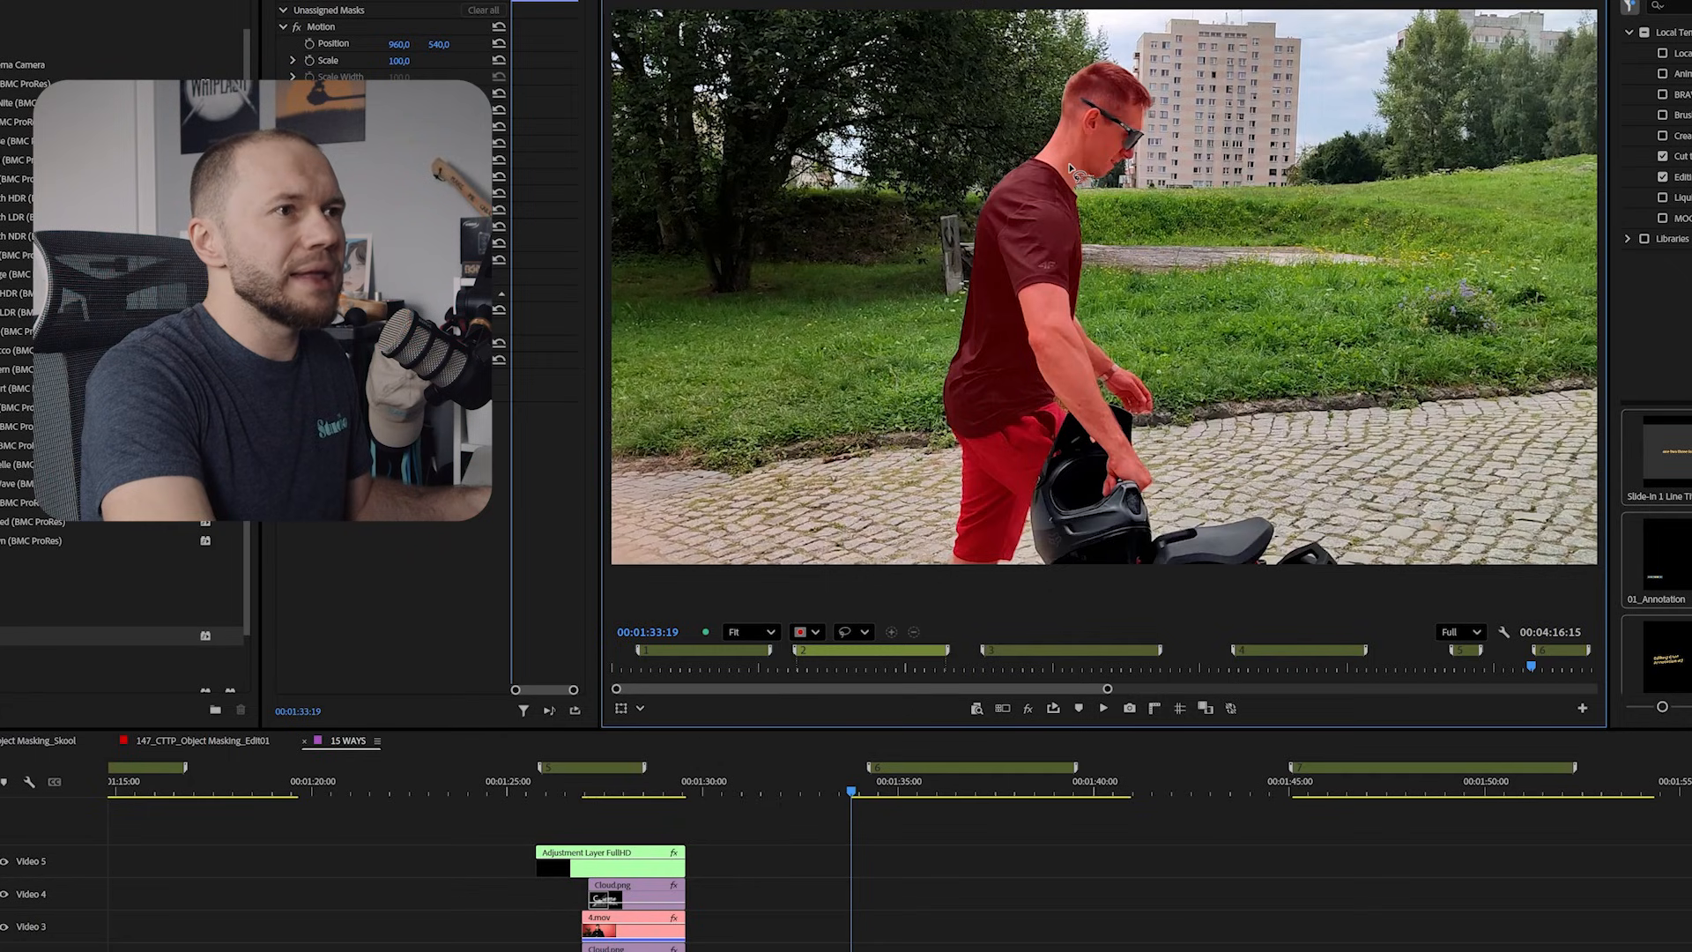
left_click(1071, 169)
left_click(1073, 512)
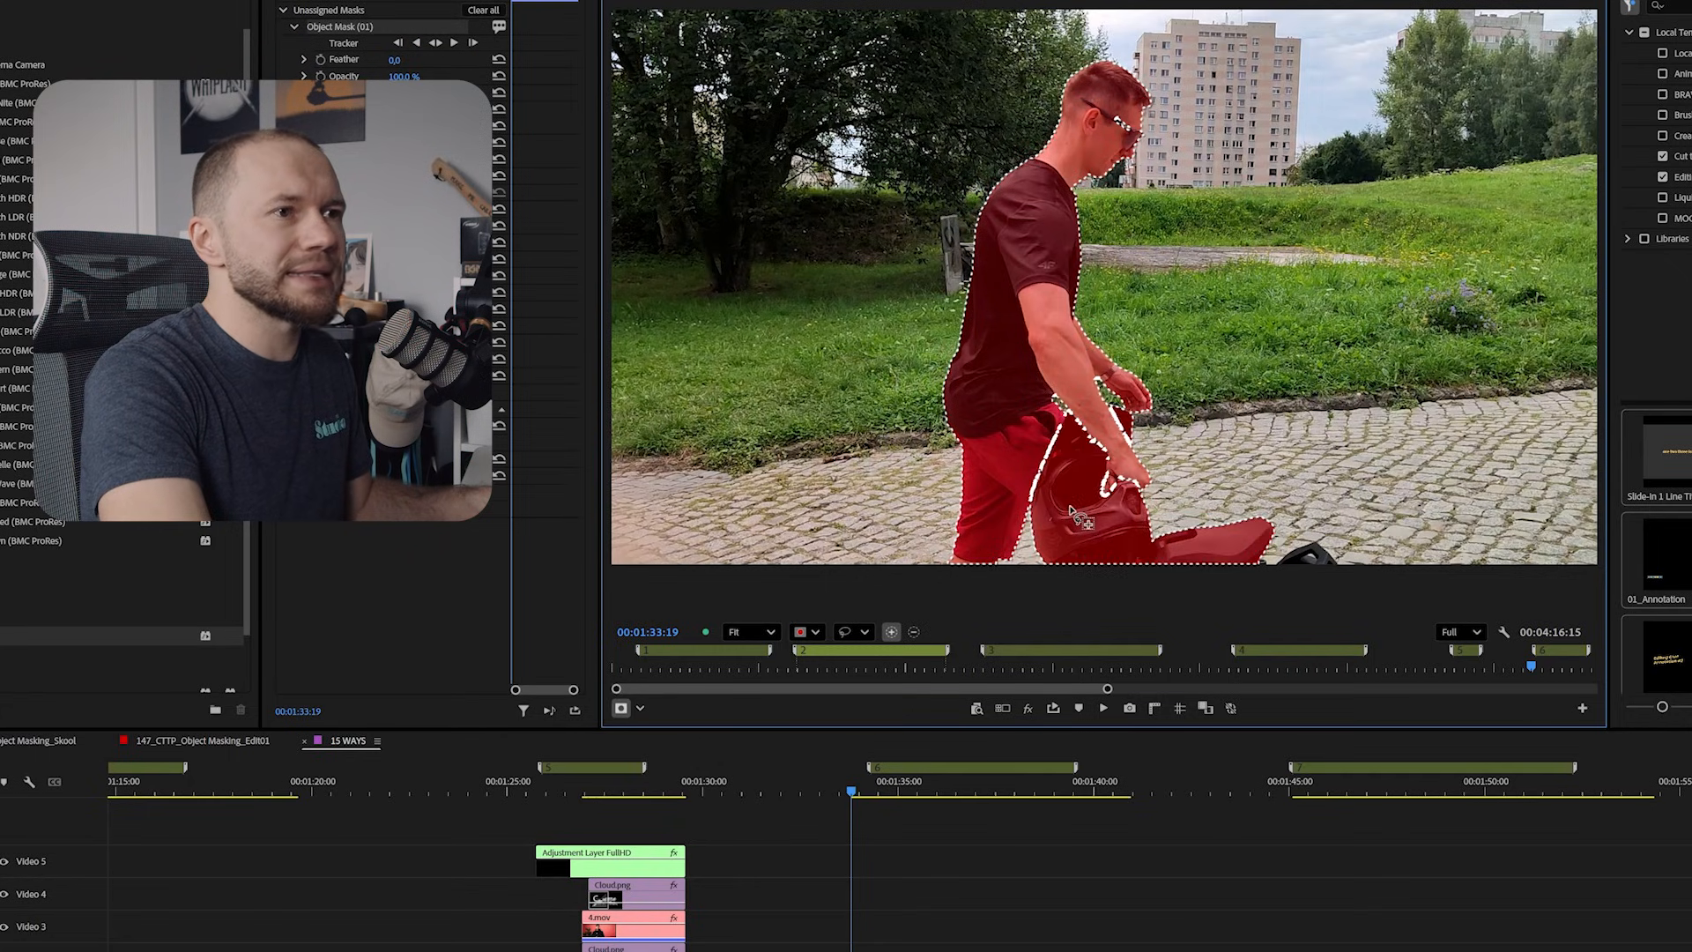
left_click_drag(924, 793, 945, 795)
key("ctrl+z")
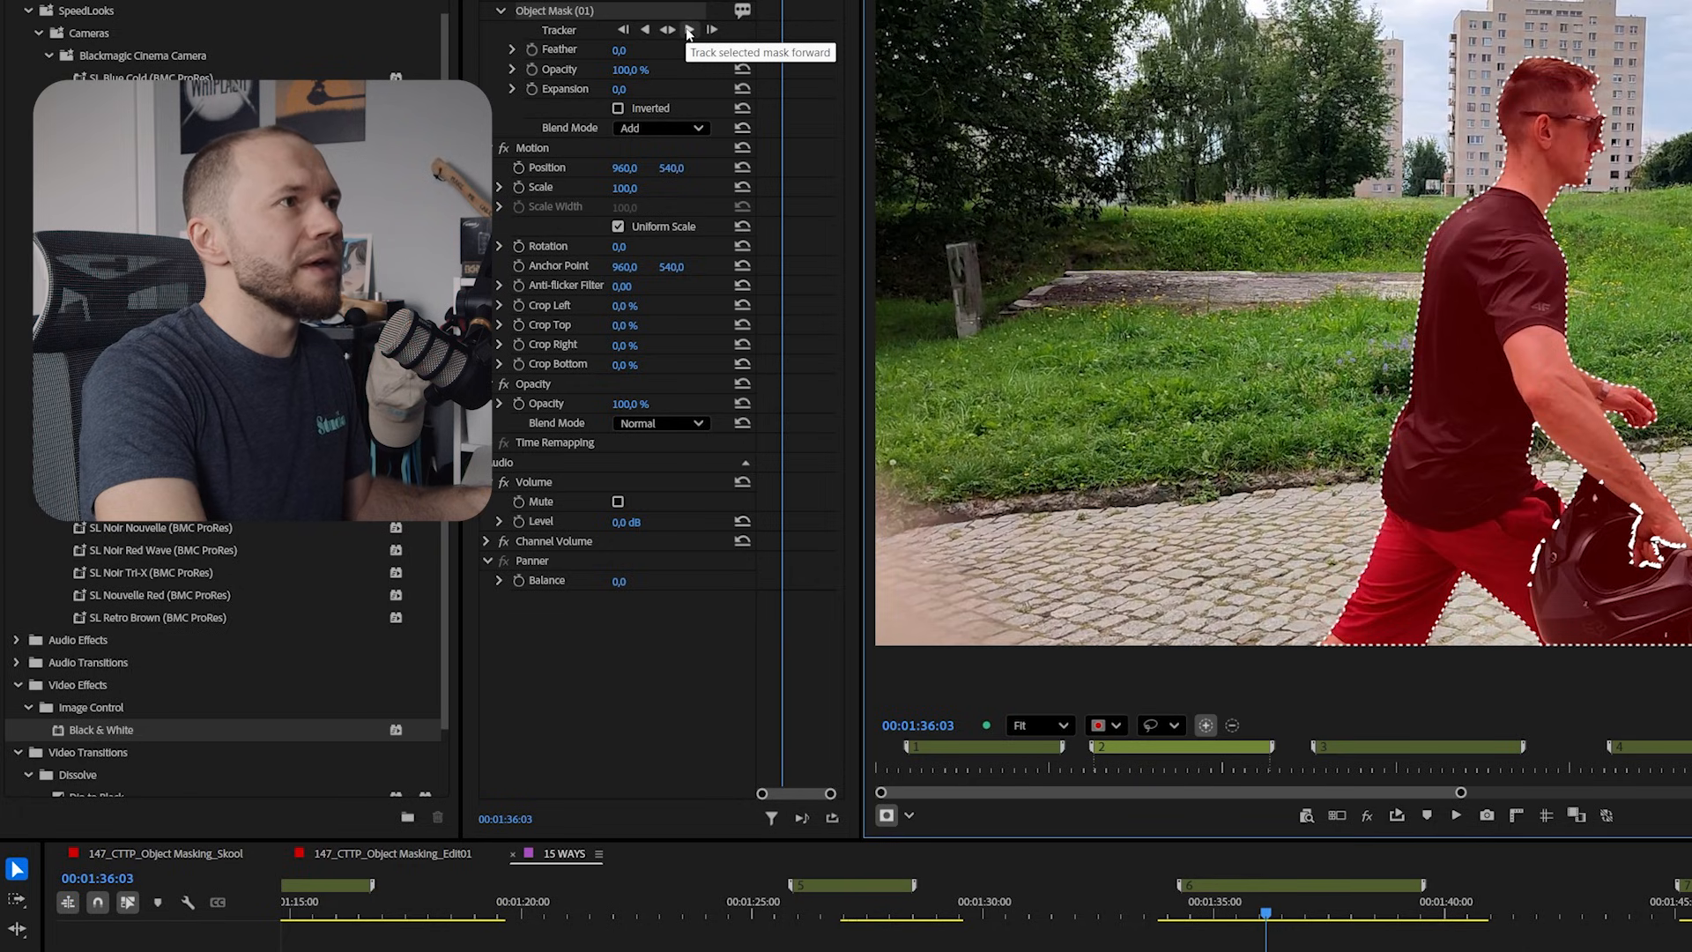
left_click(667, 32)
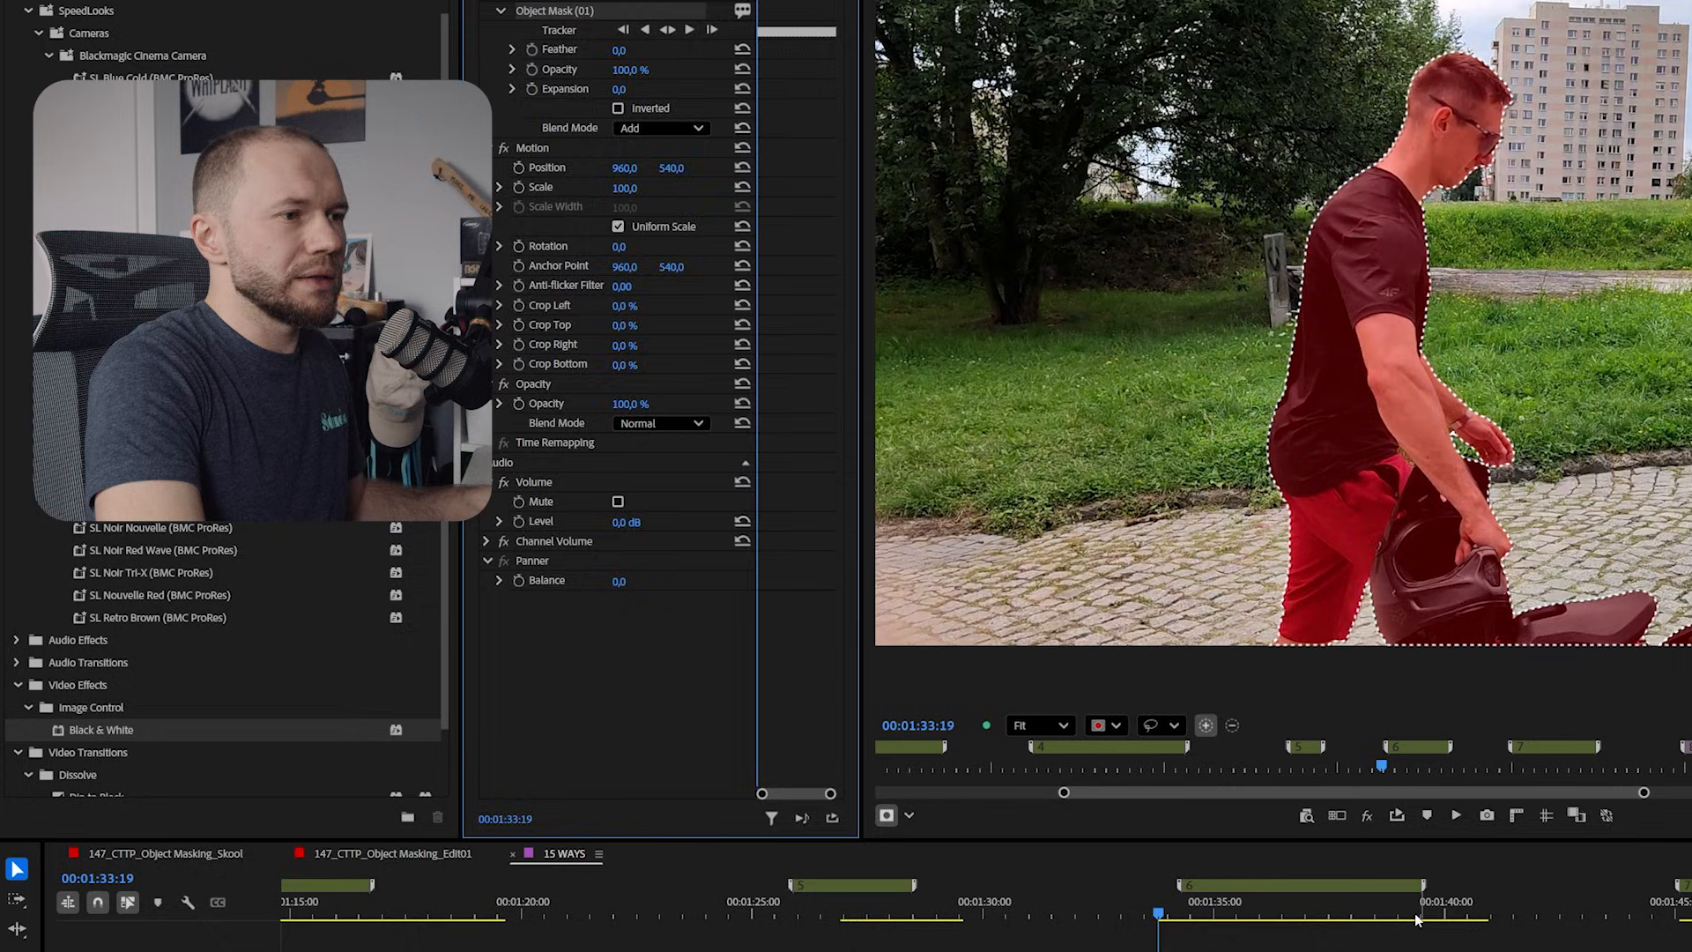
Step: Reselect the walking-man clip and change its Object Mask (01) to an opacity mask
left_click(1317, 950)
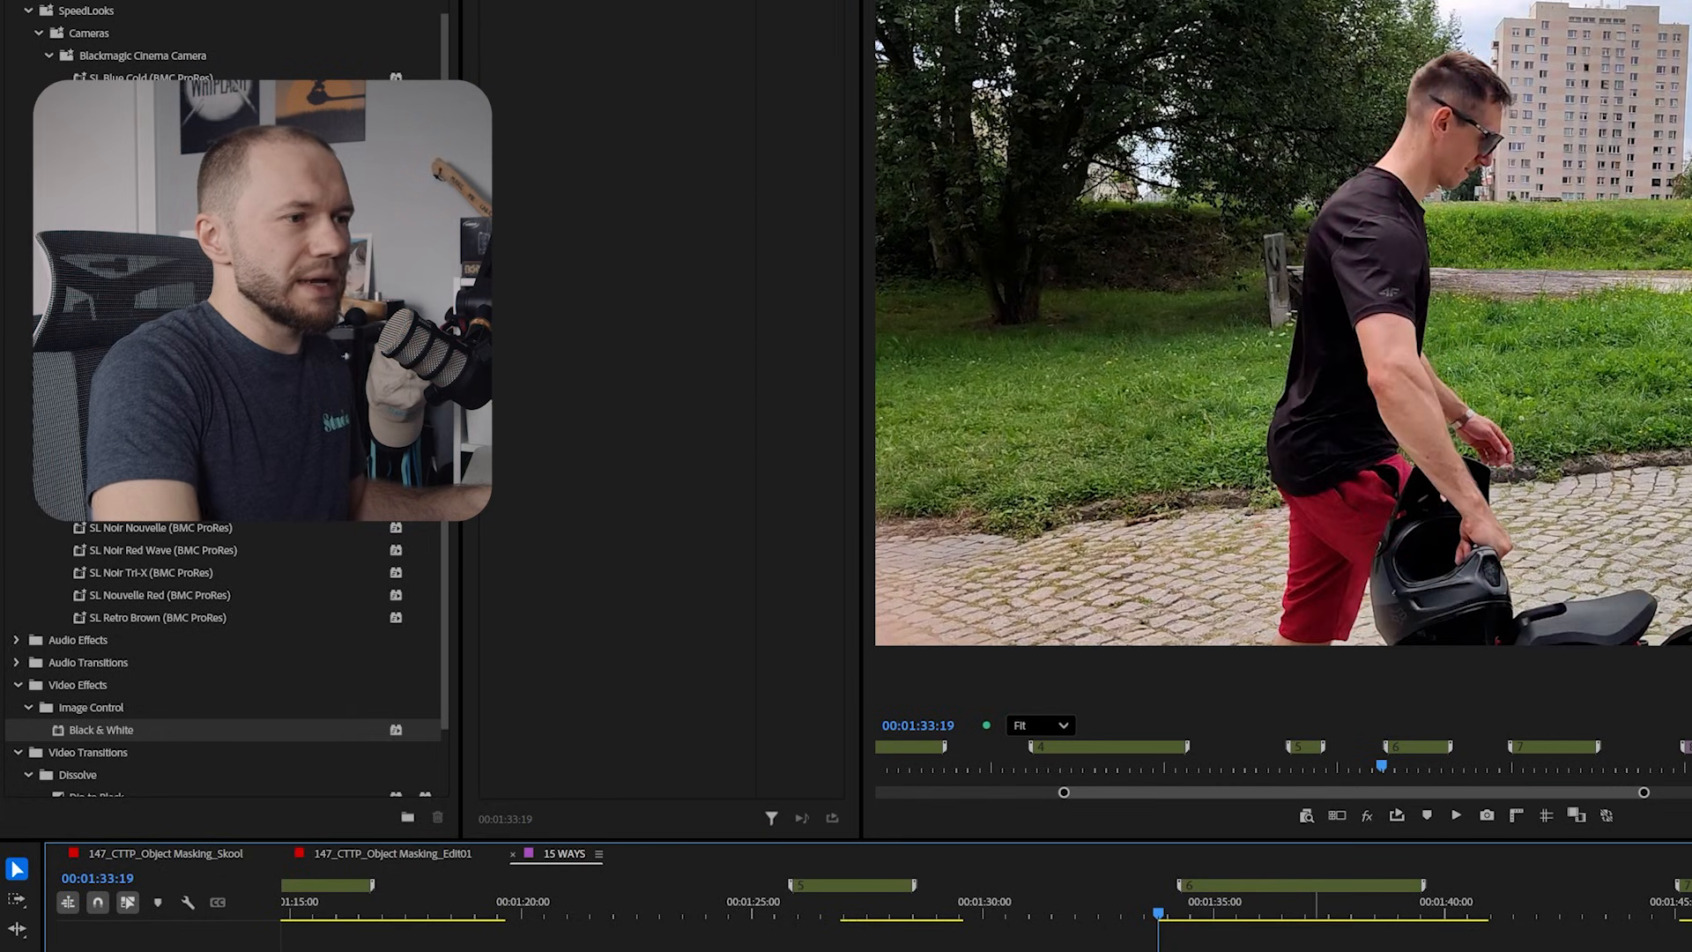
left_click(1249, 950)
left_click(1254, 950)
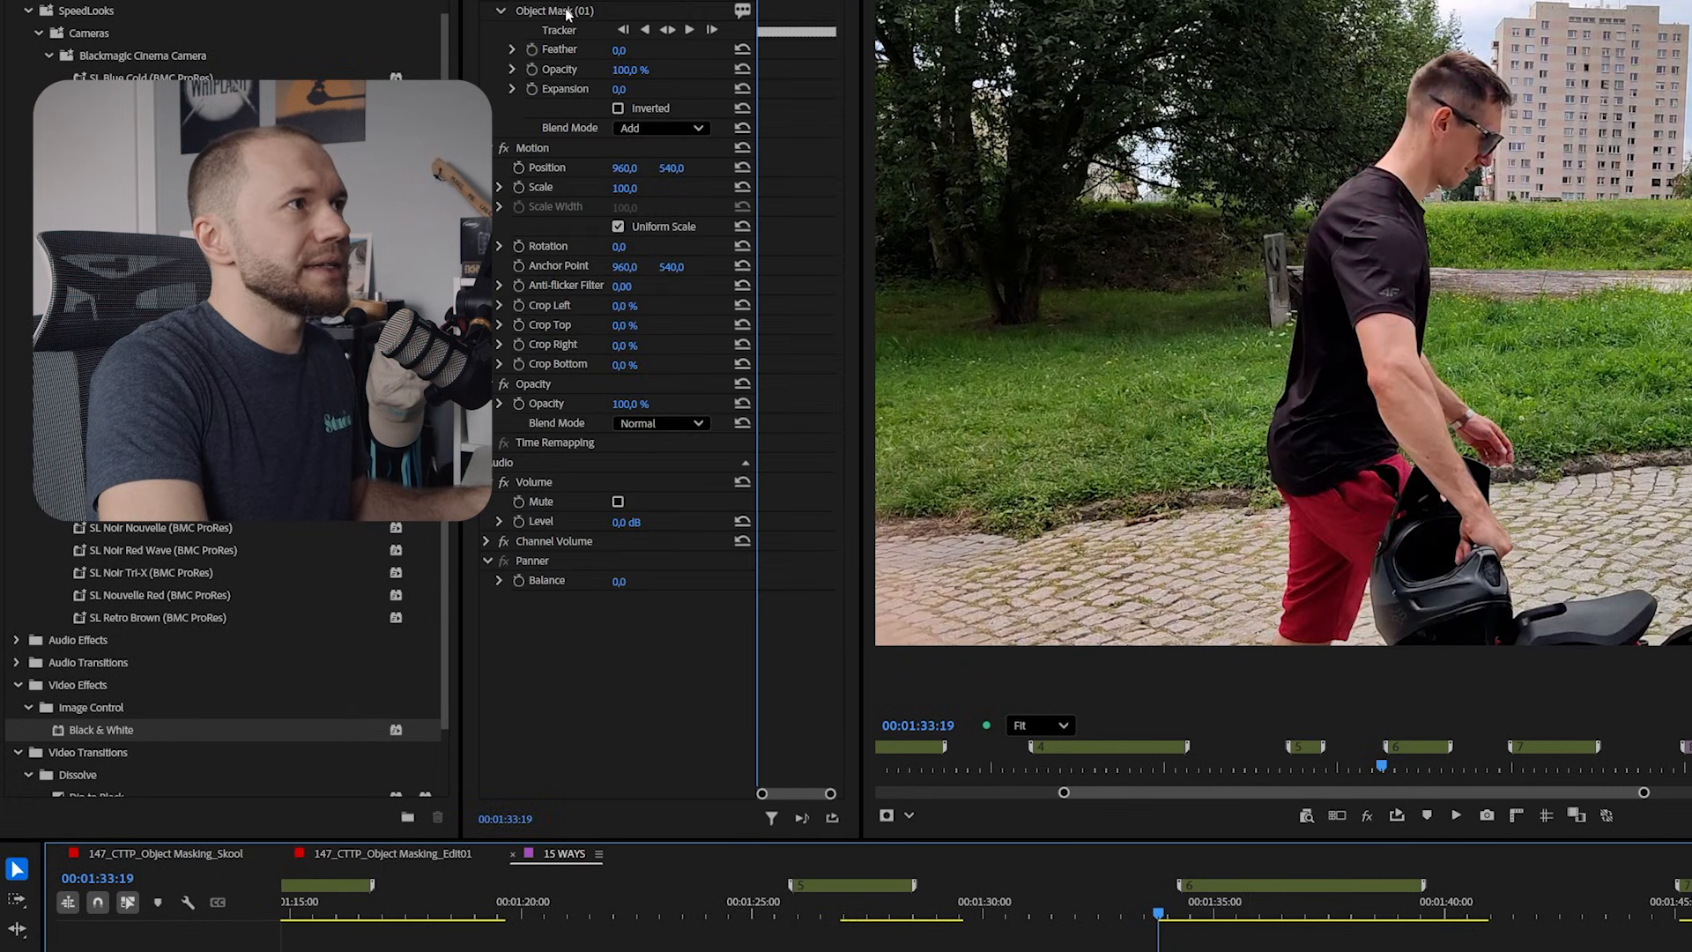
right_click(567, 12)
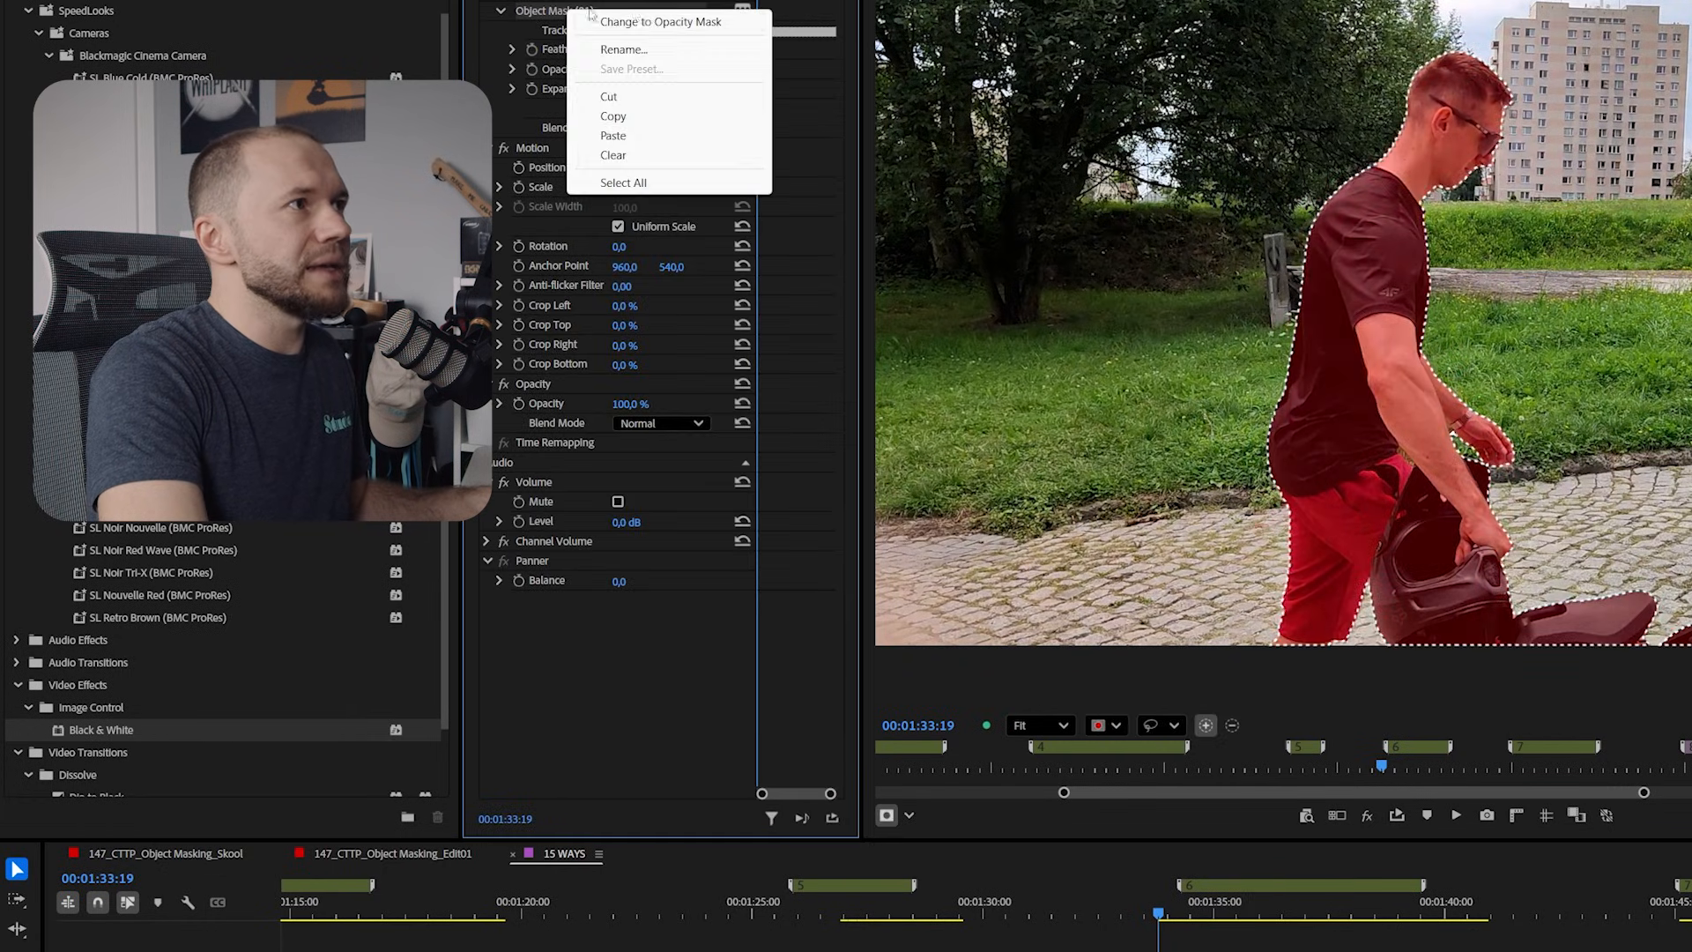
left_click(654, 22)
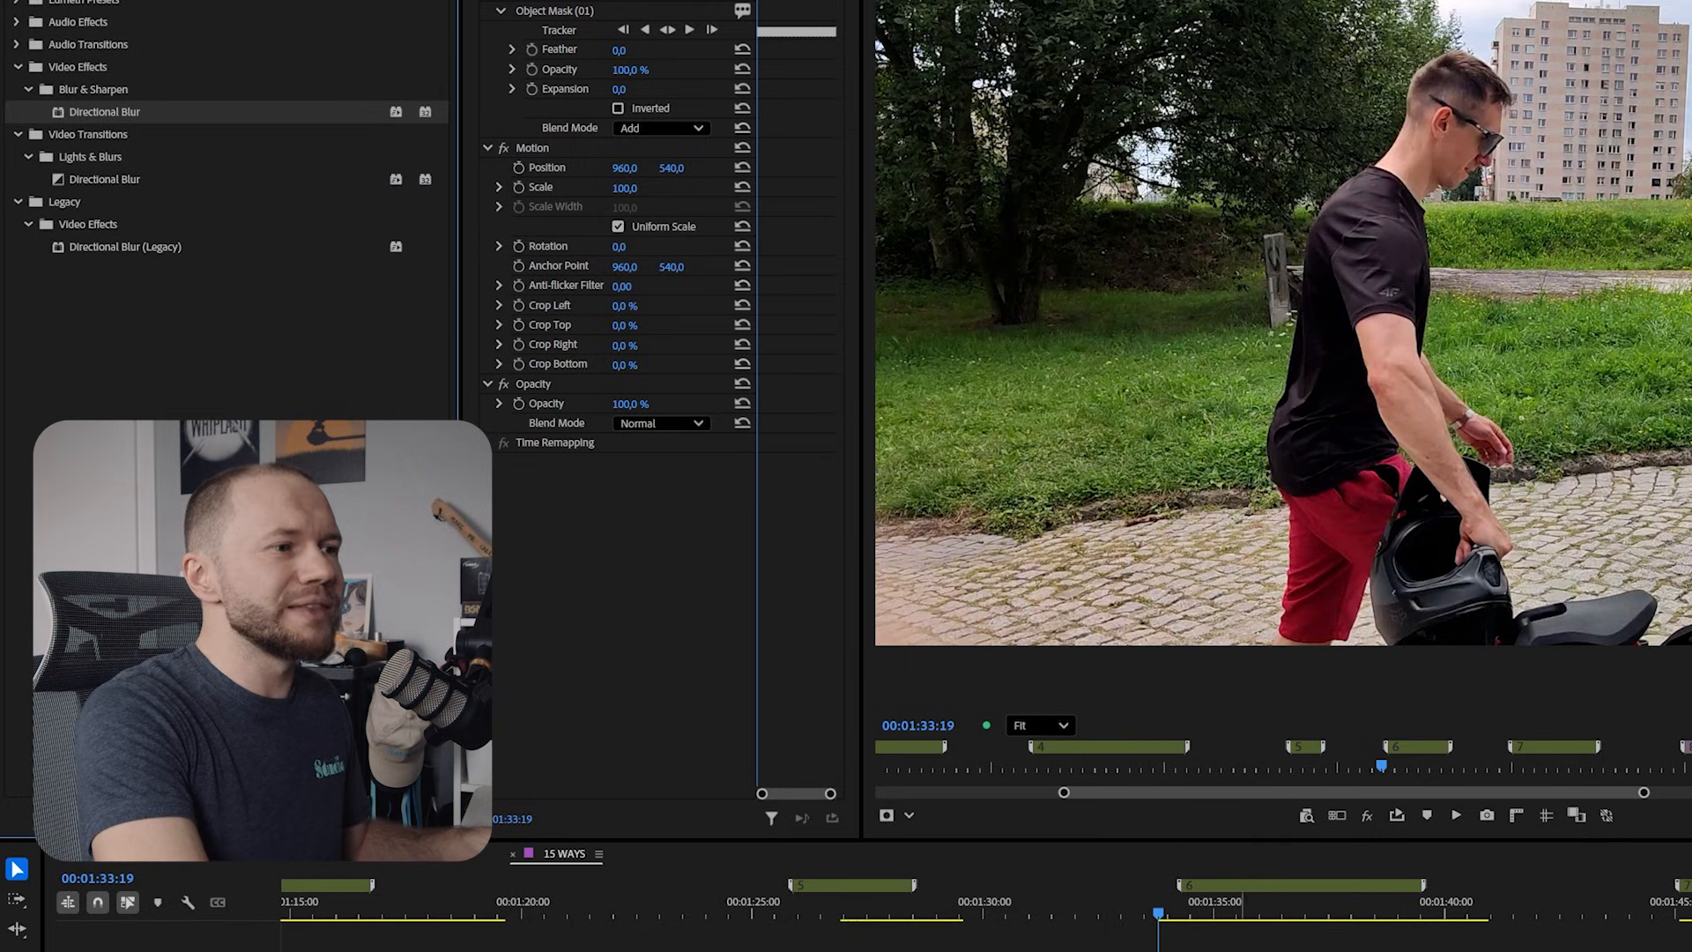
Step: Add the Directional Blur effect to the background copy of the walking-man clip and delete Object Mask (01) from it
left_click_drag(104, 112, 1292, 949)
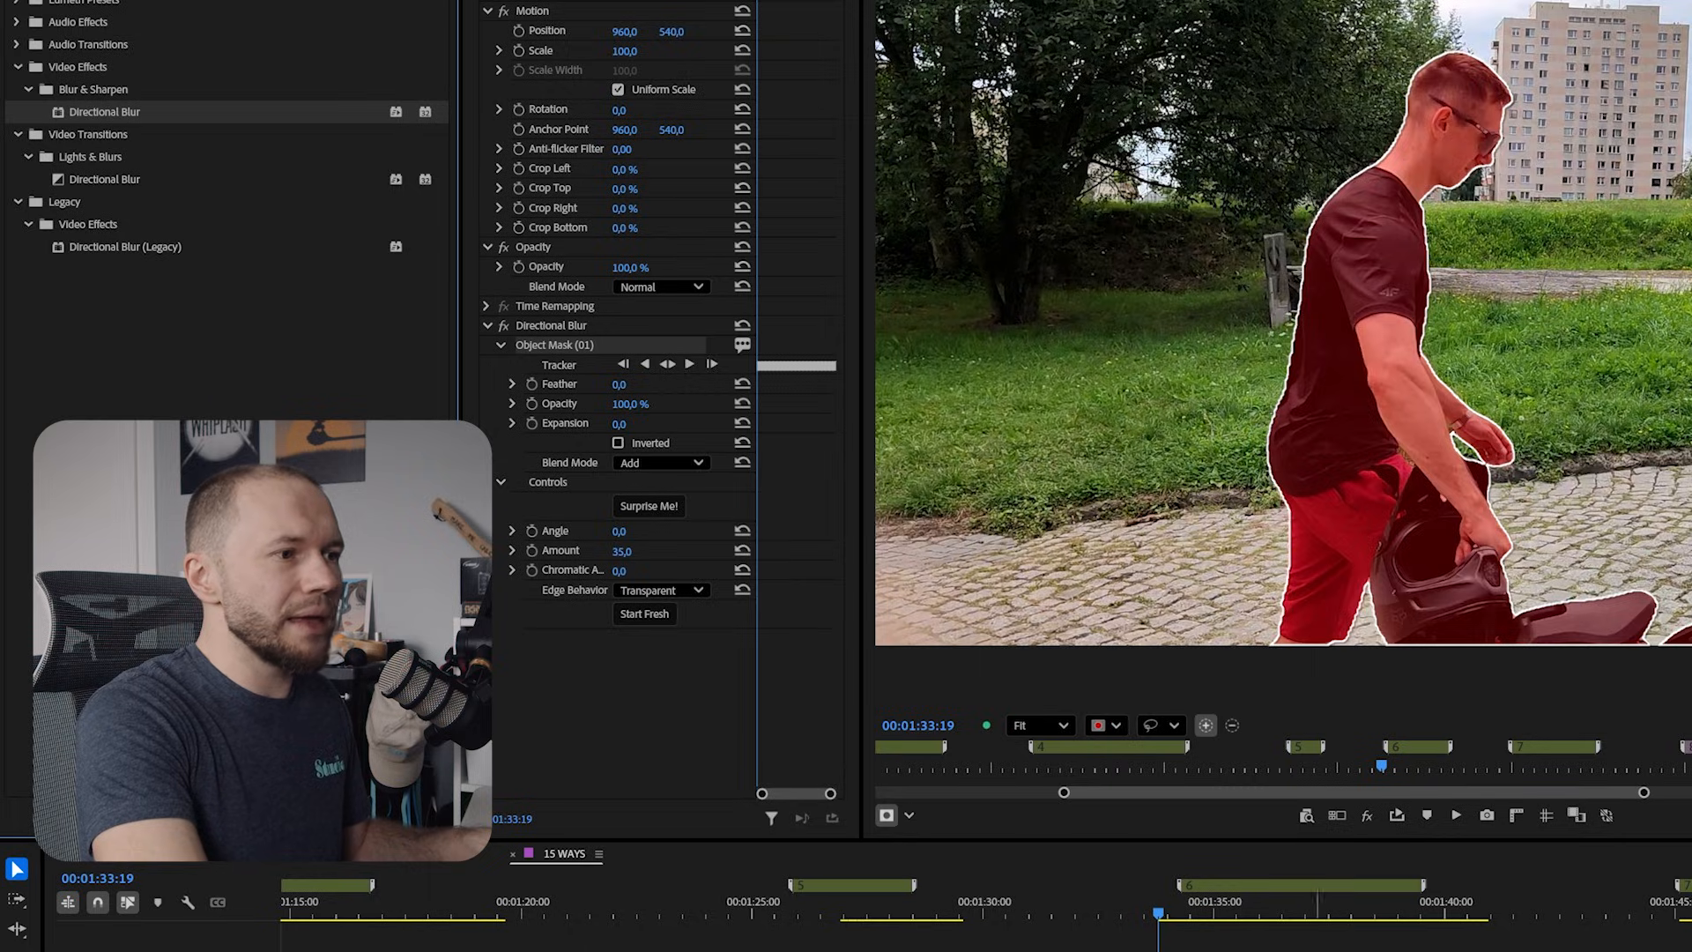
left_click(565, 327)
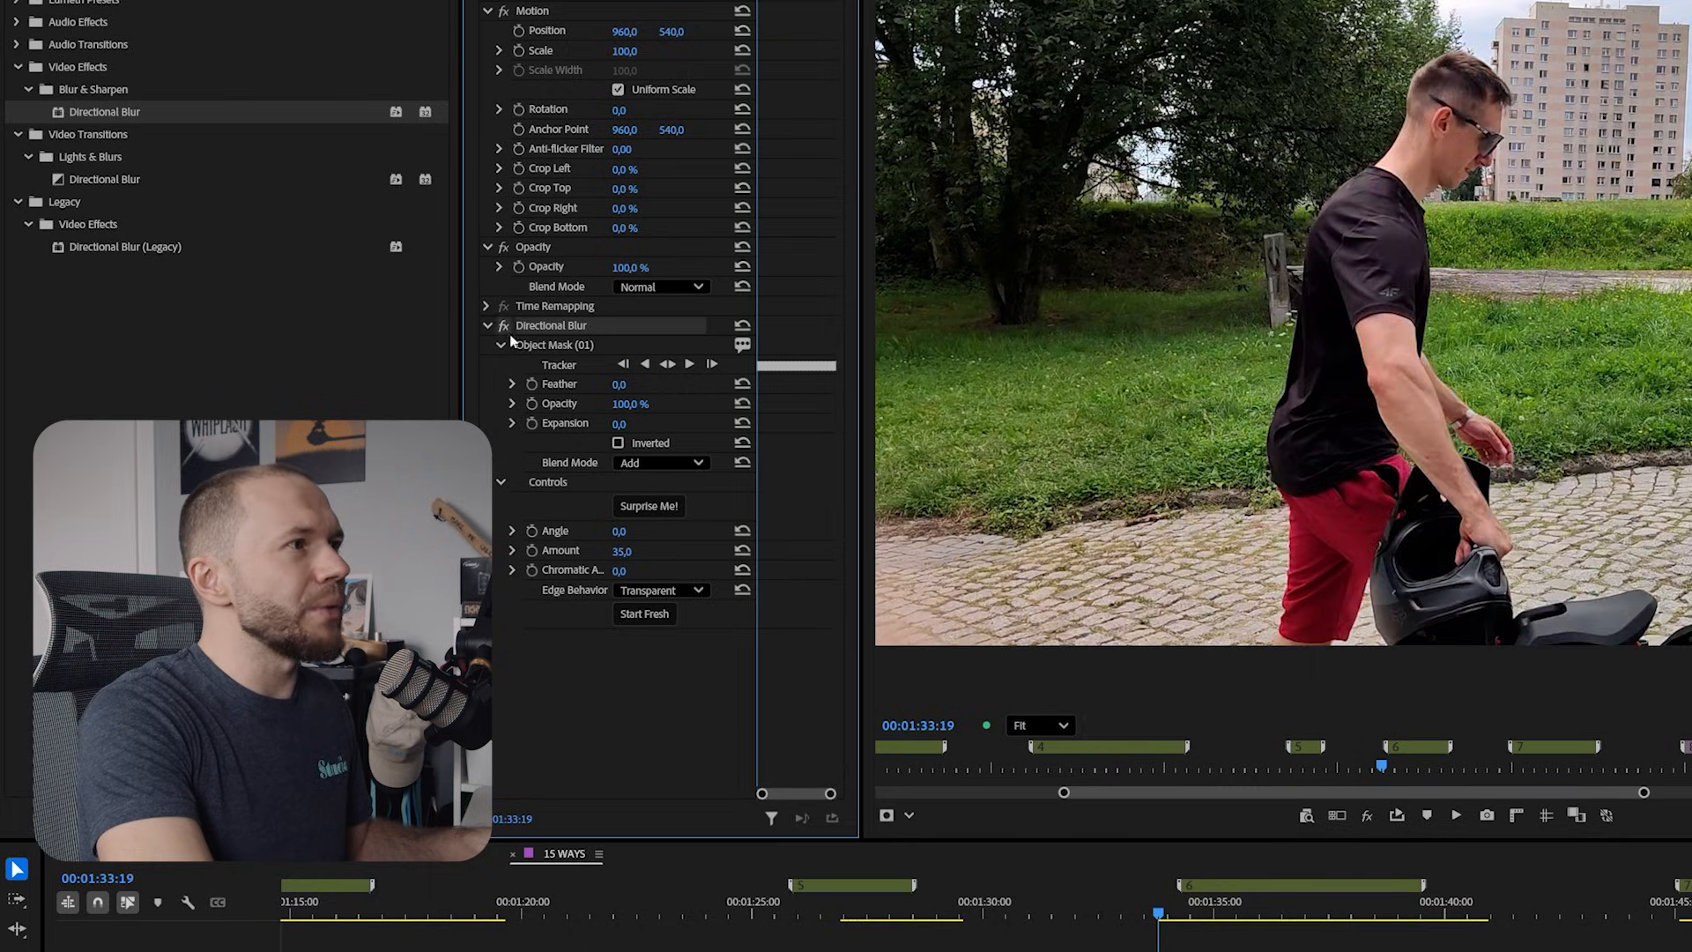
left_click(589, 343)
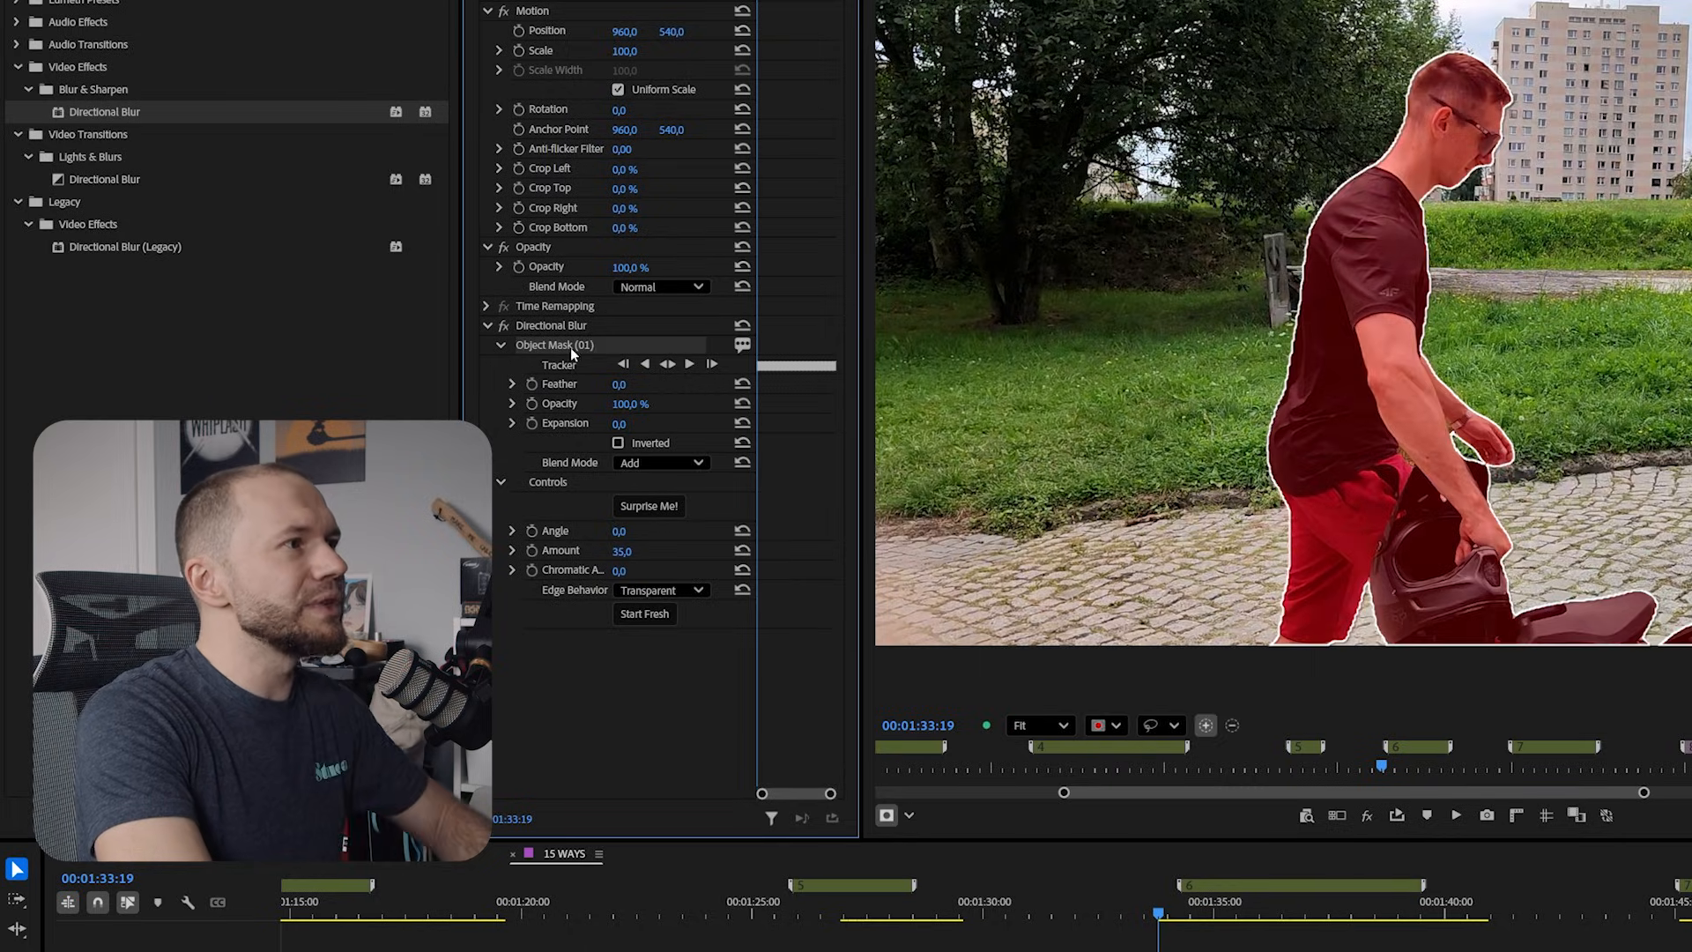
key("Delete")
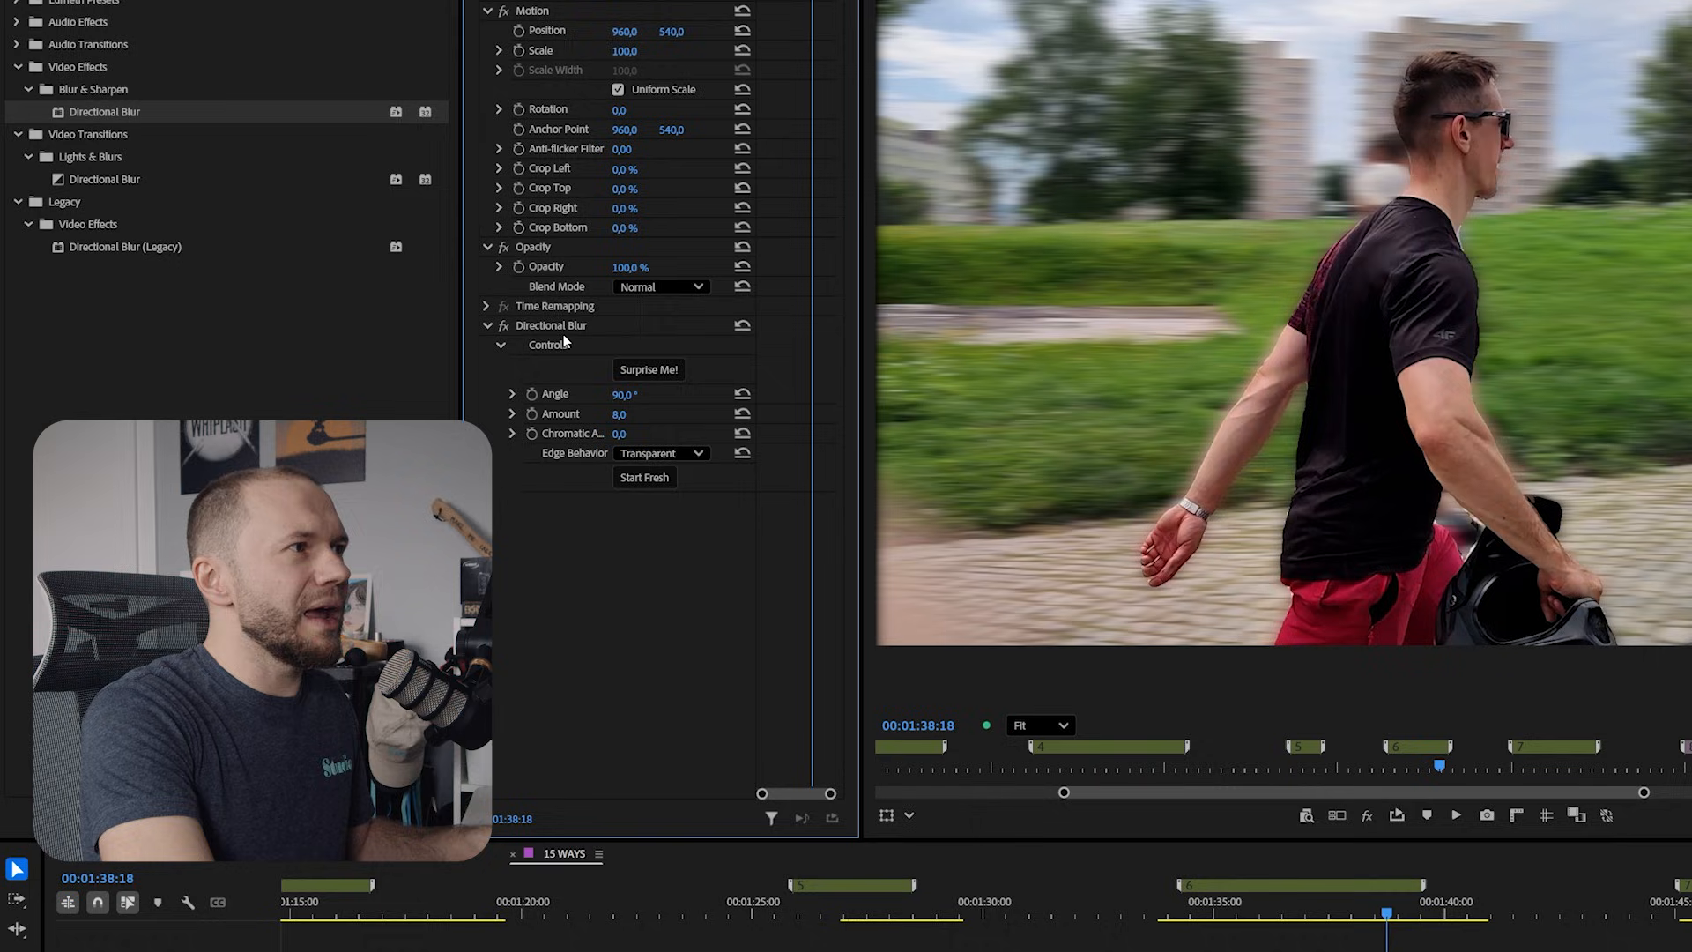
Step: Set the Directional Blur amount to 22 and its angle to 87° on the background clip
left_click(564, 331)
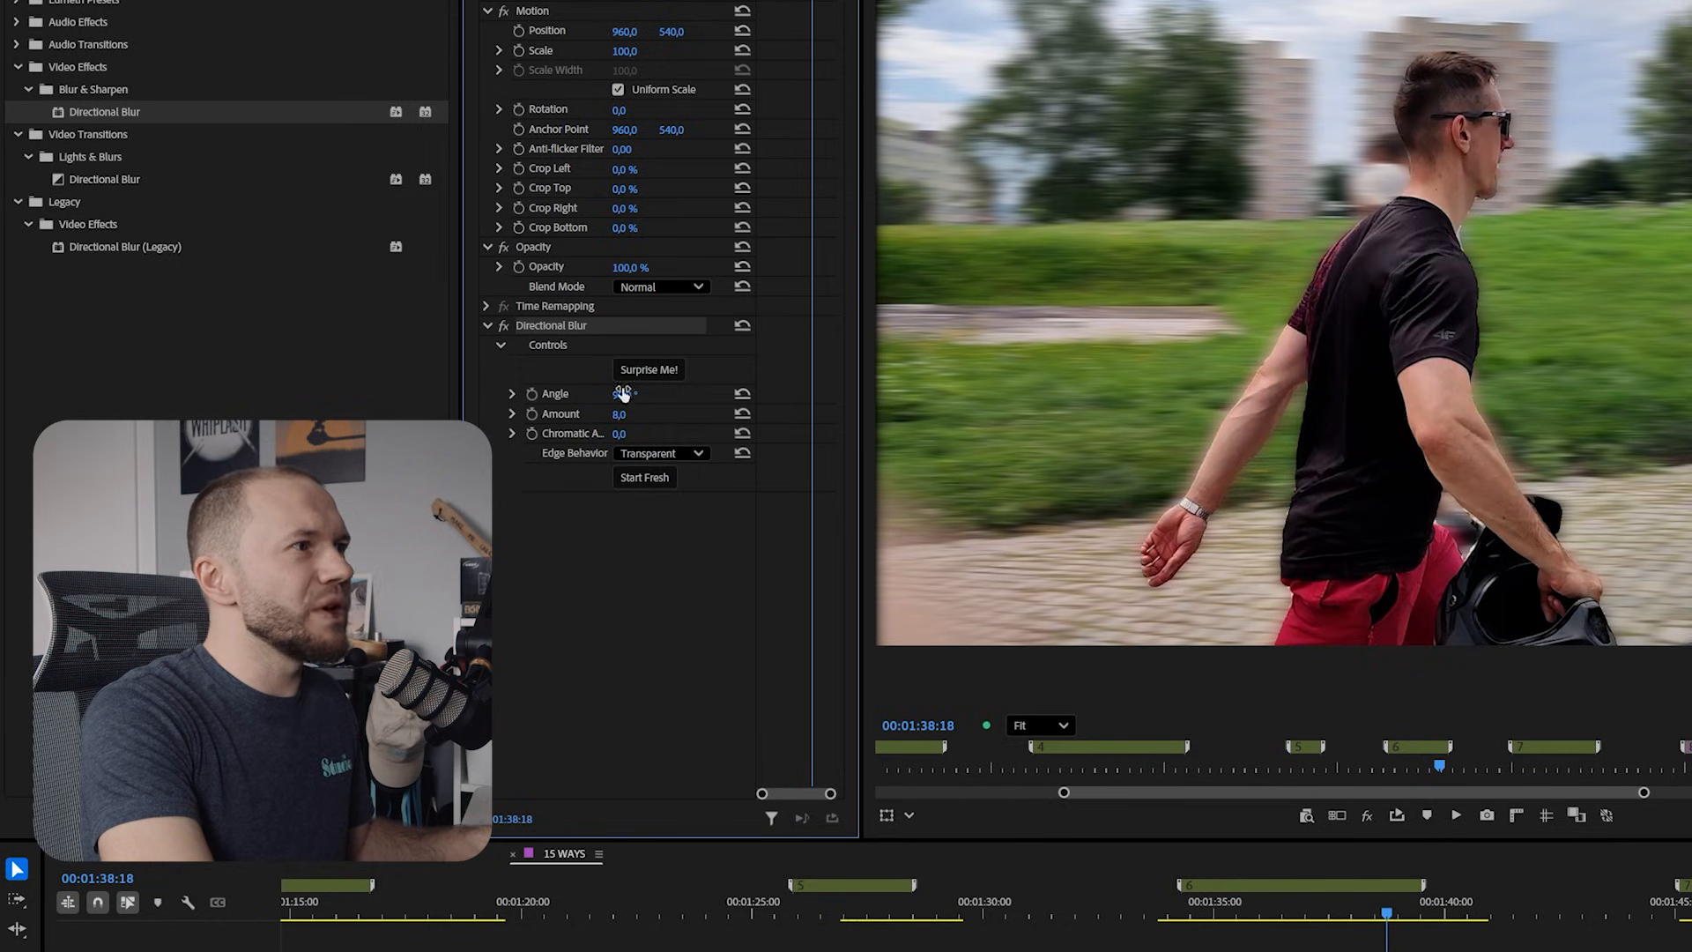
left_click_drag(633, 417, 644, 418)
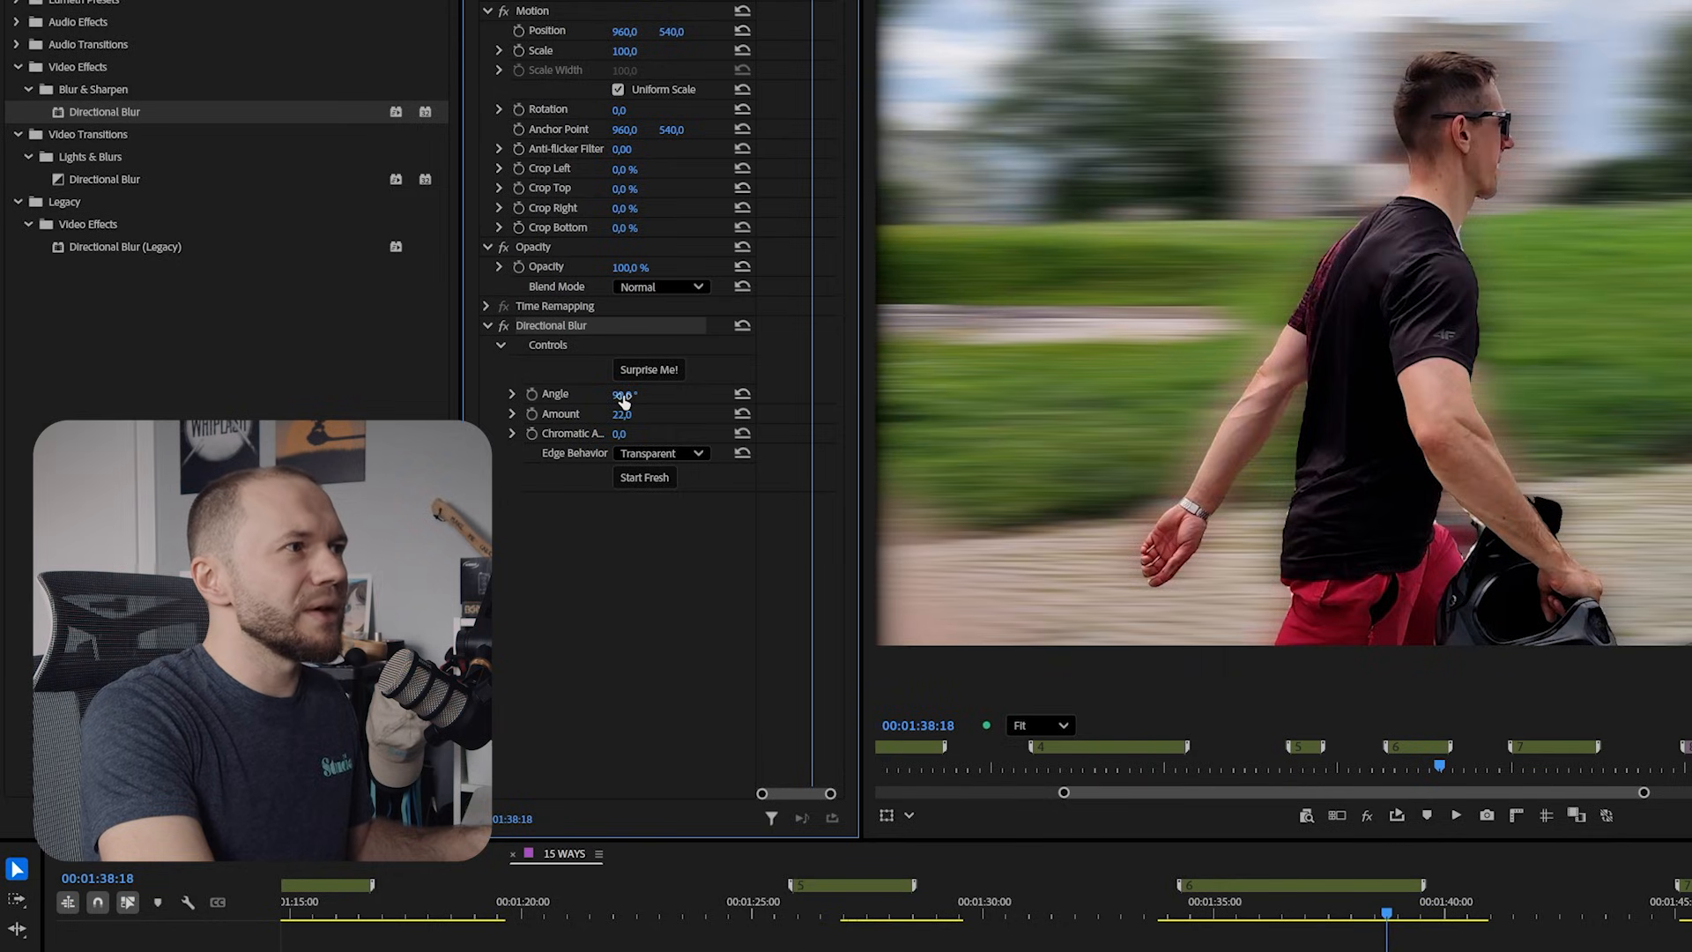
type("87")
key("Return")
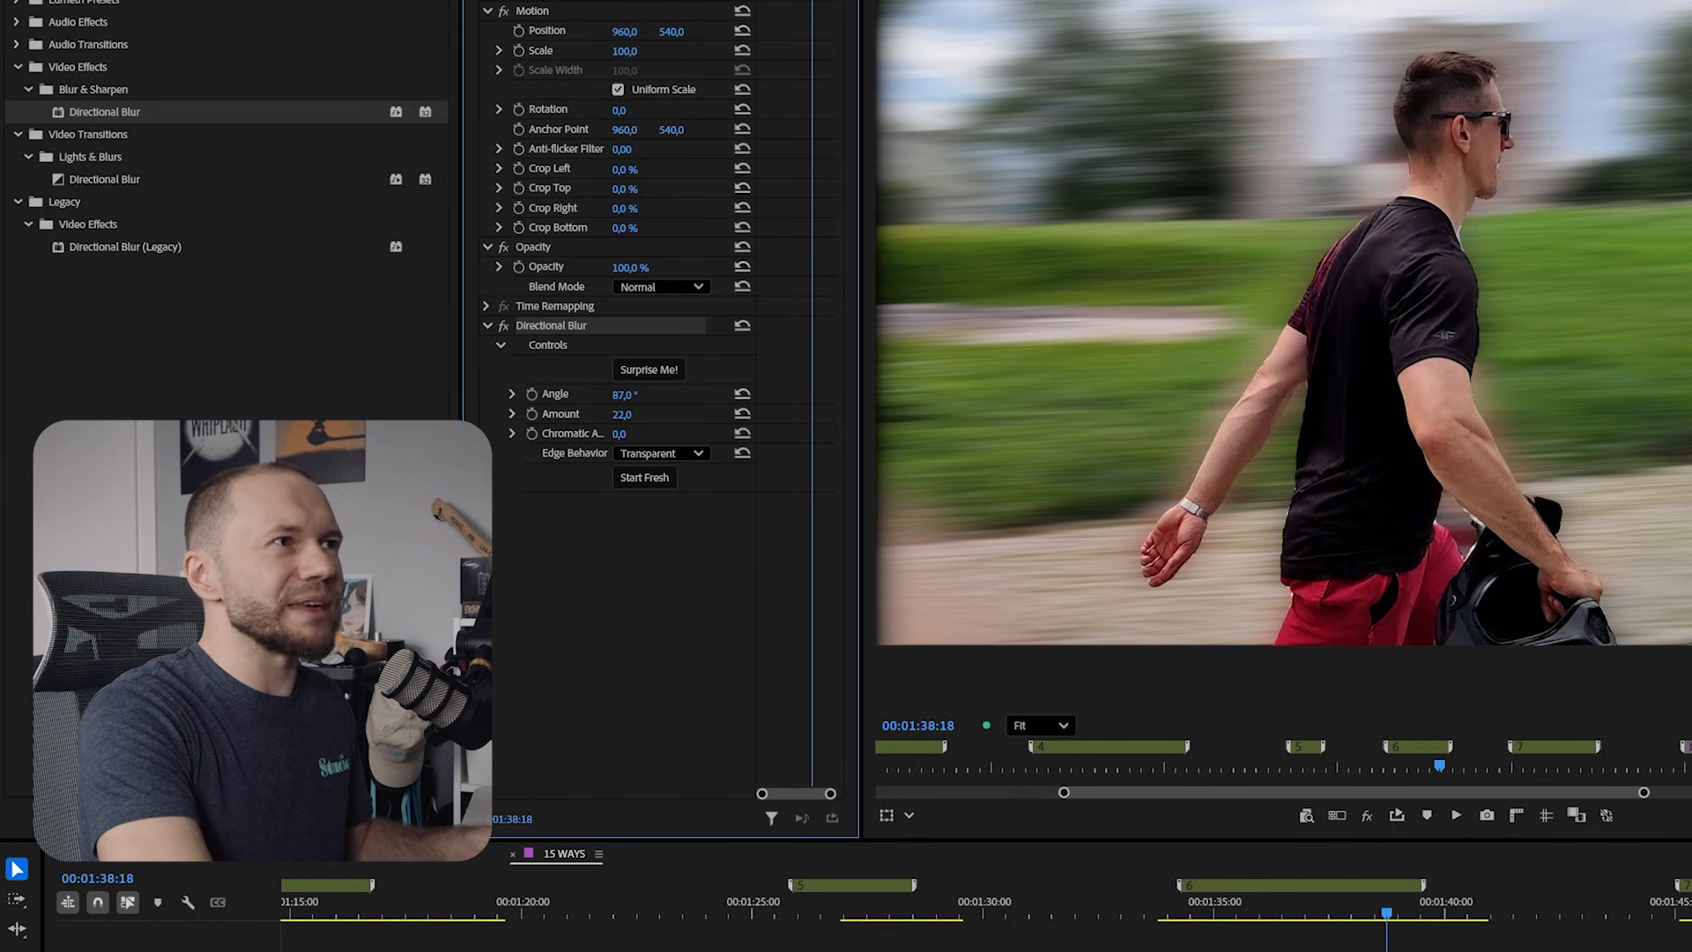
Step: Place Adjustment Layer FullHD from the 03_GFX bin above the walking-man clips on Video 3
left_click(1244, 950)
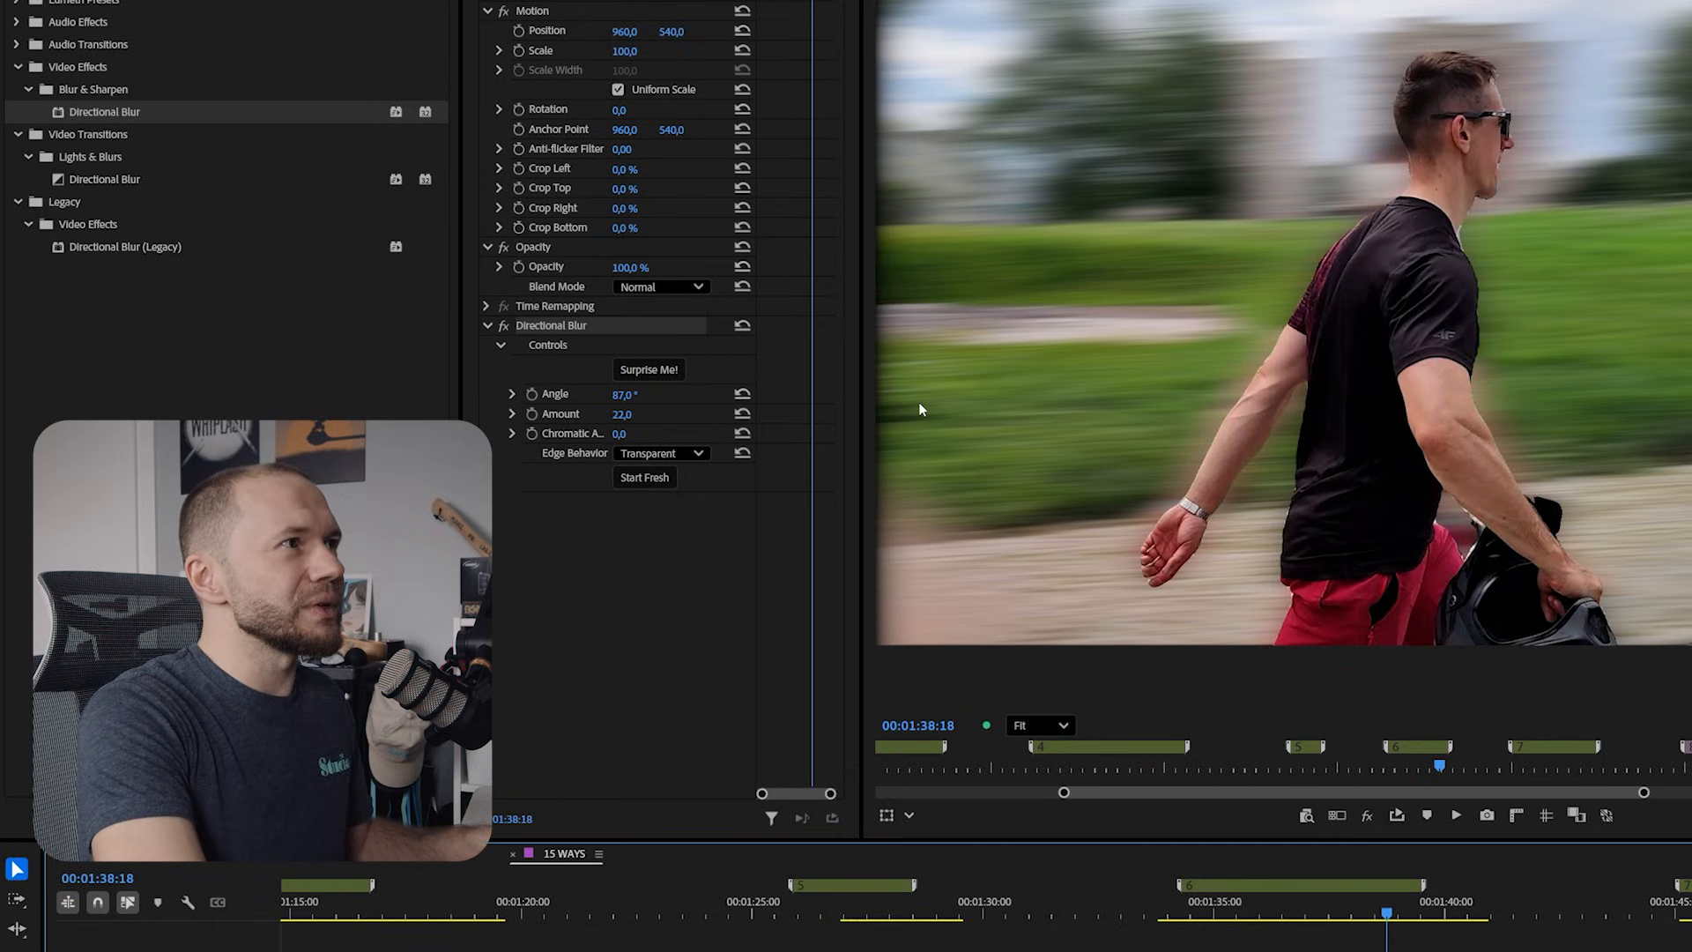
left_click(1272, 950)
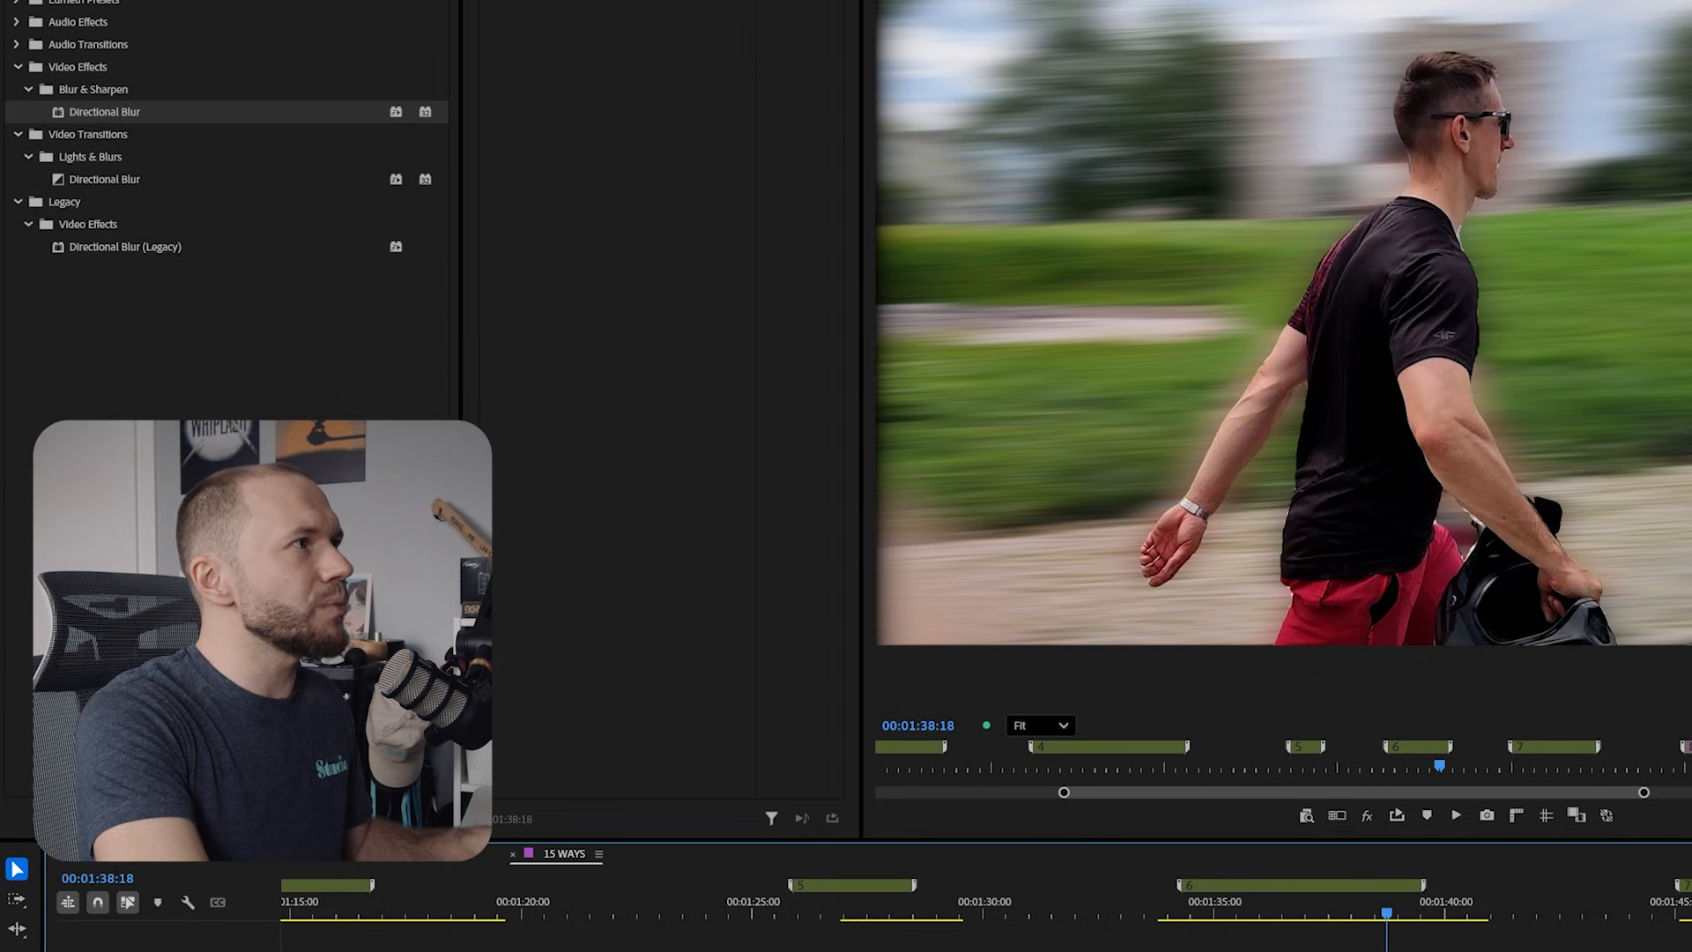
left_click(79, 2)
left_click(47, 68)
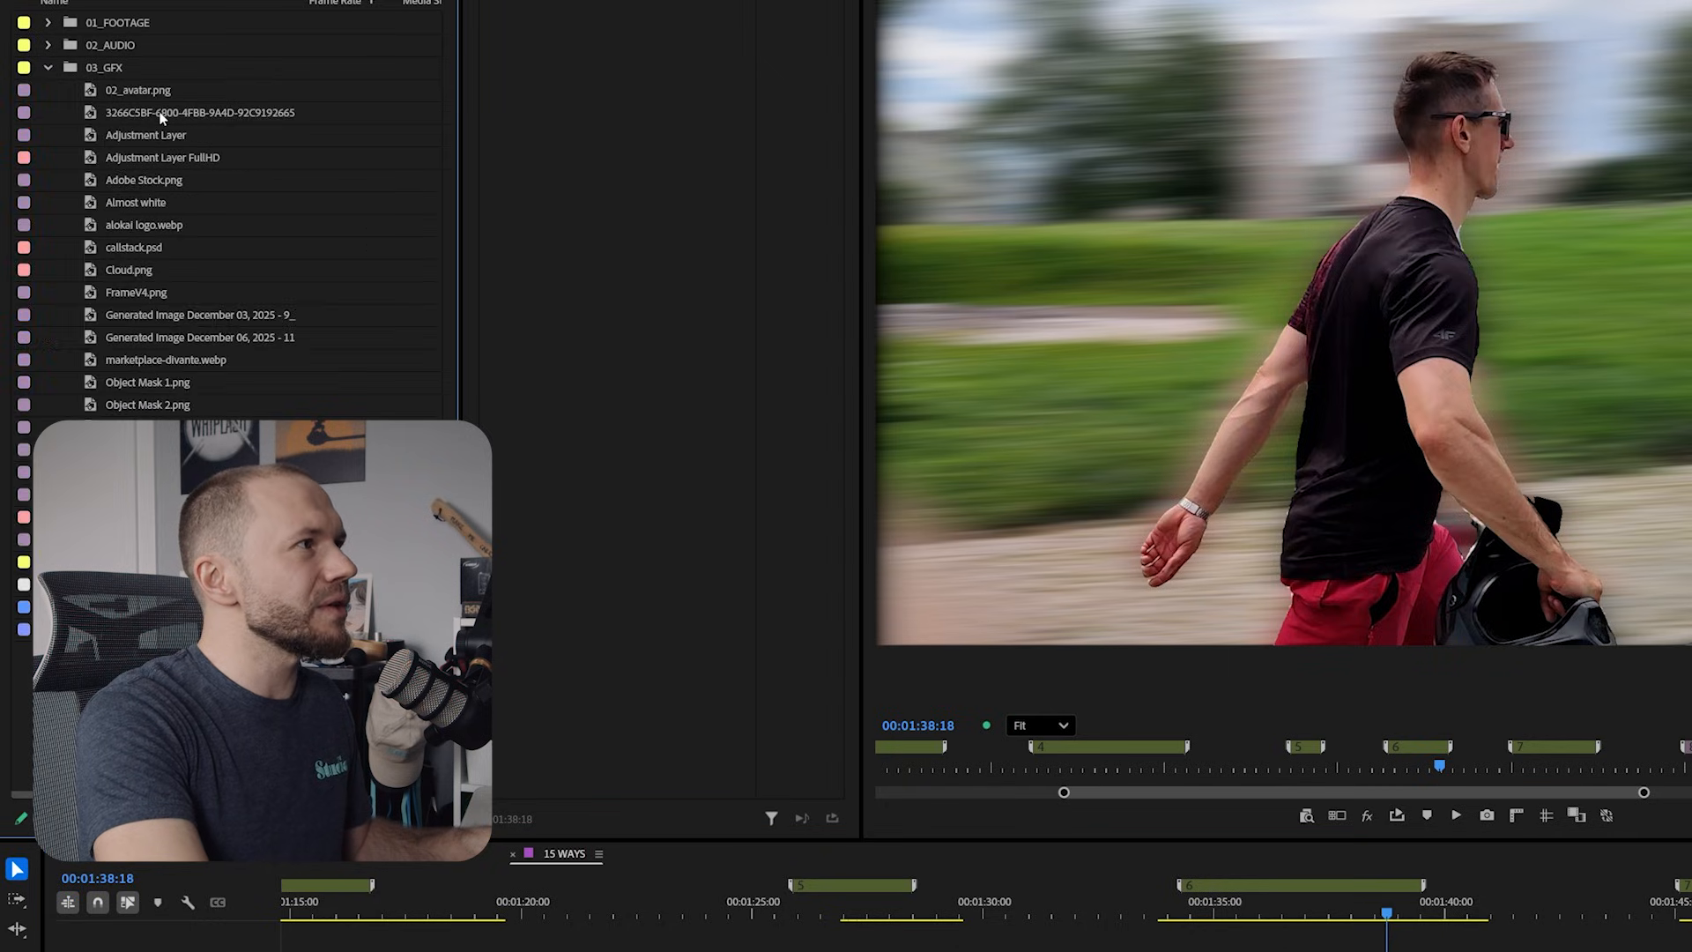
left_click_drag(158, 137, 1152, 790)
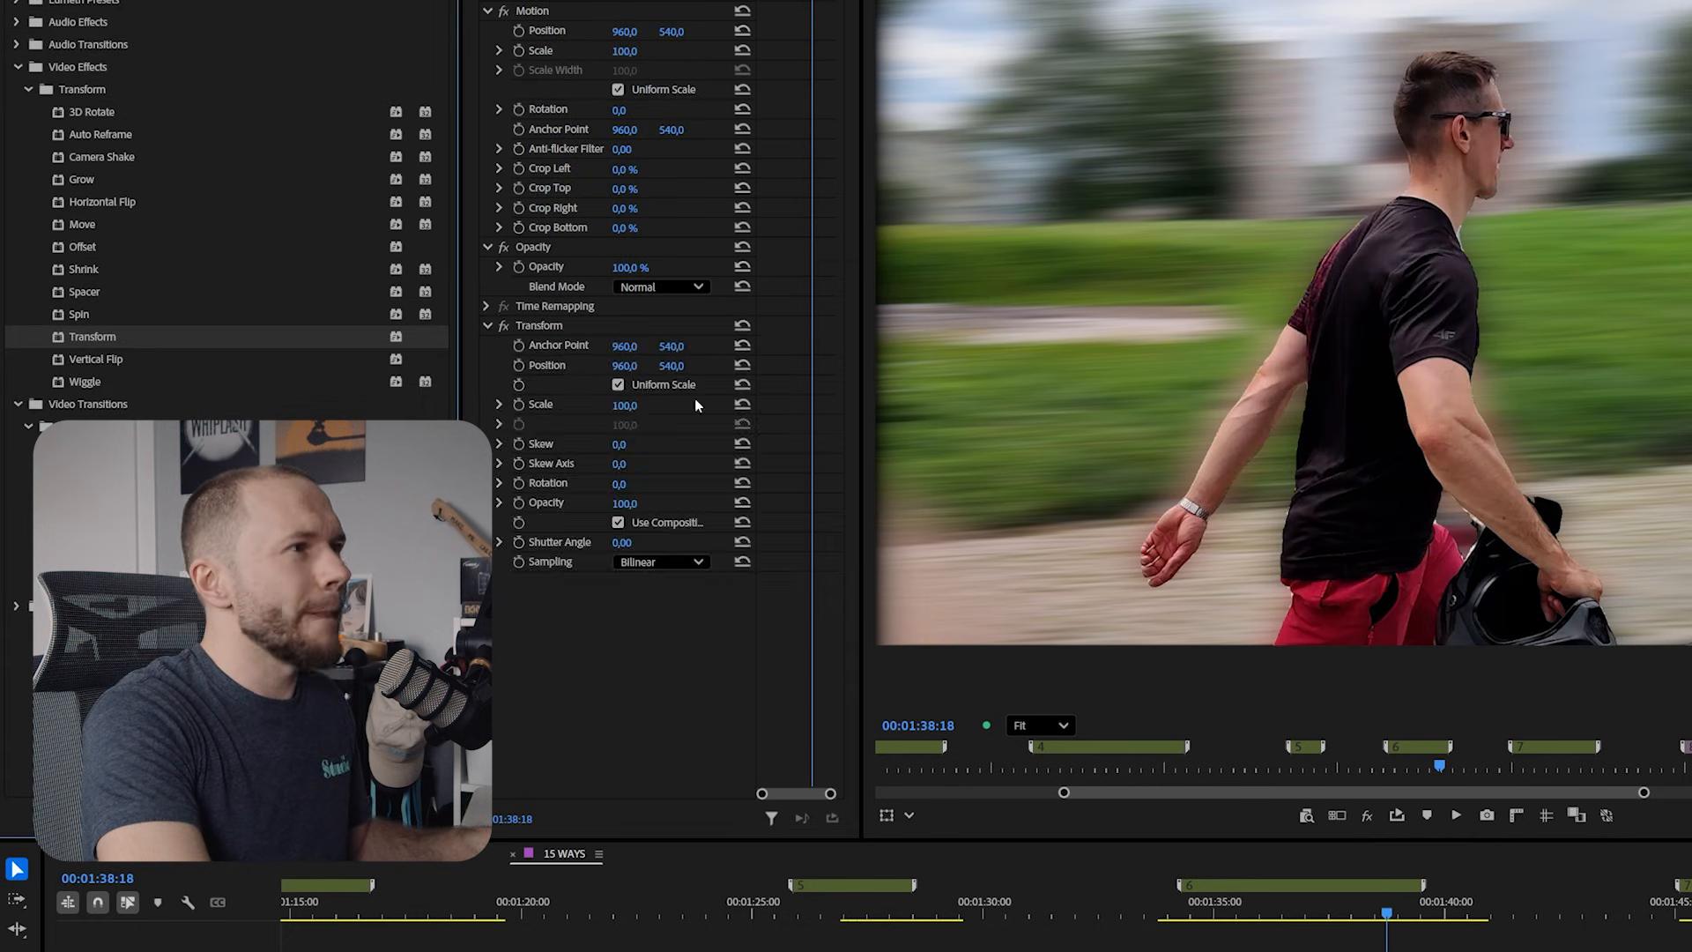
Step: Re-enable the Directional Blur effect on the background clip of the walking man
left_click(1058, 945)
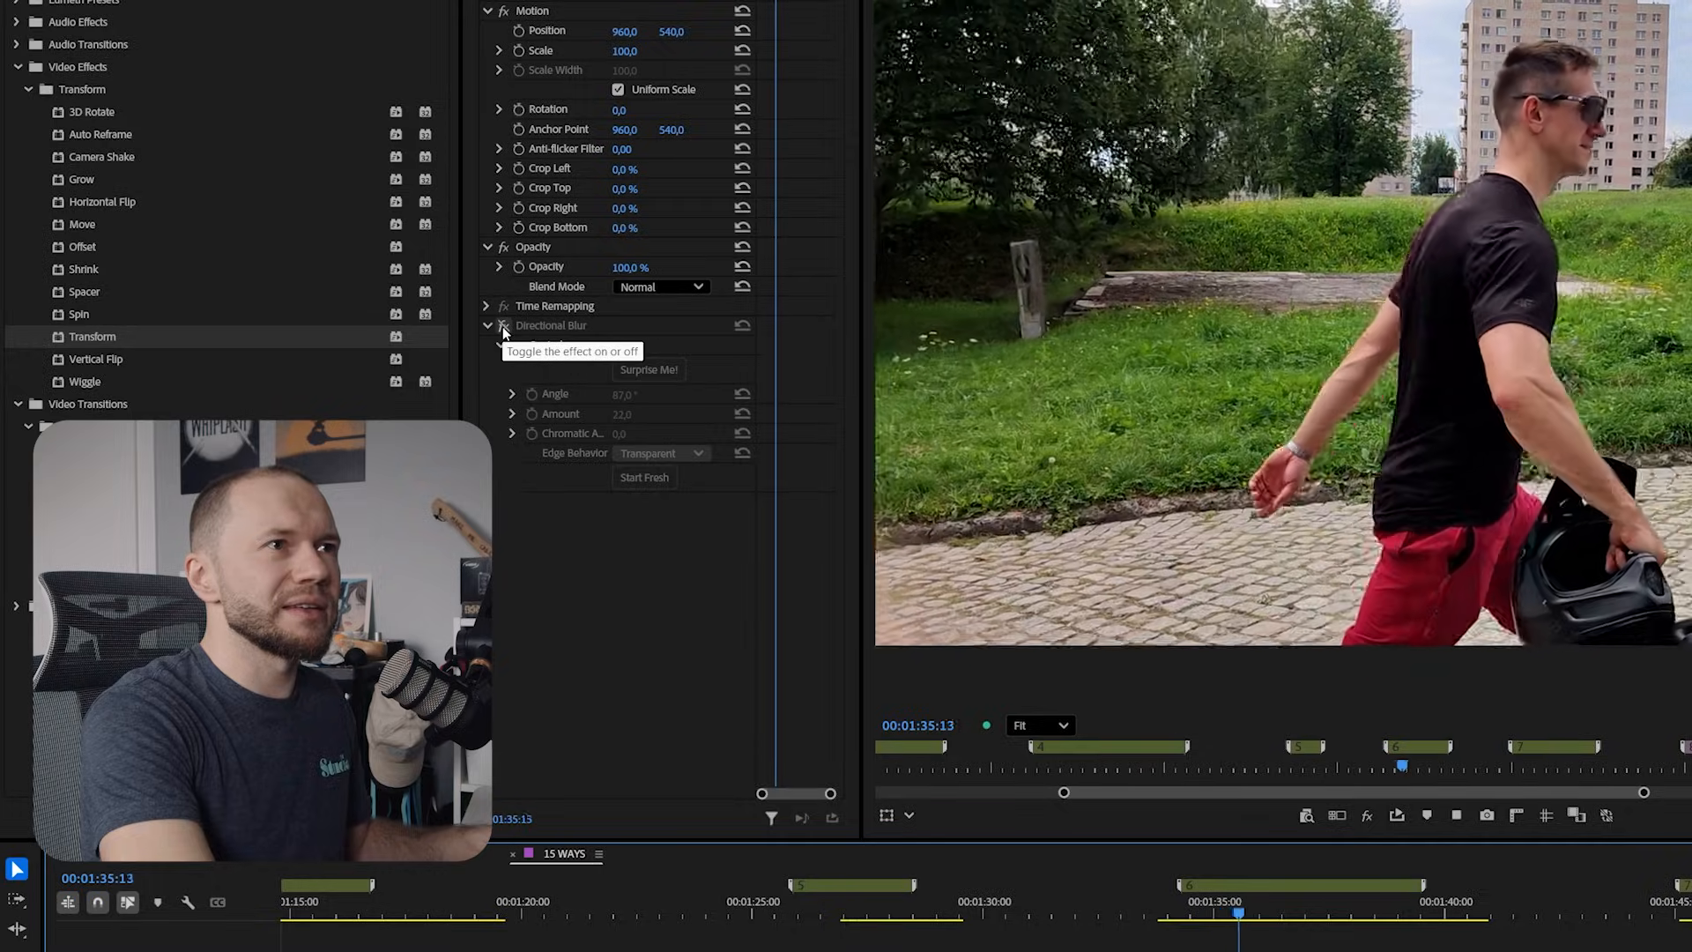
left_click(504, 326)
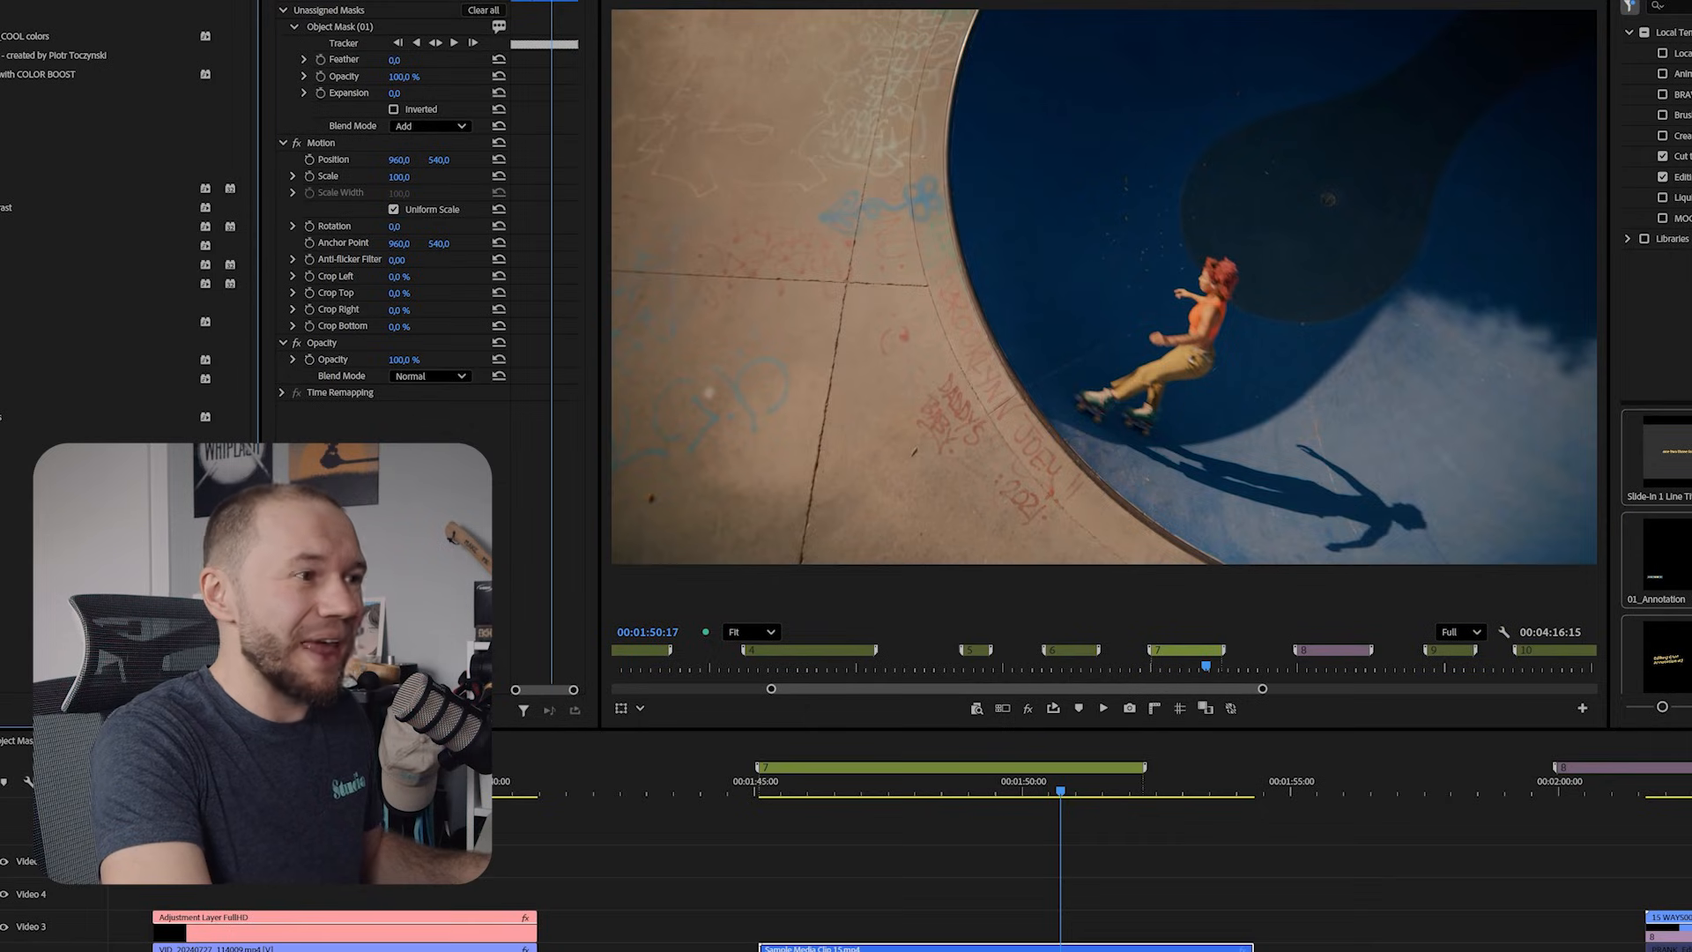
Step: Apply the 4-Color Gradient effect through Object Mask (01) on Sample Media Clip 15.mp4 and play the skater shot from an earlier frame
left_click(1063, 885)
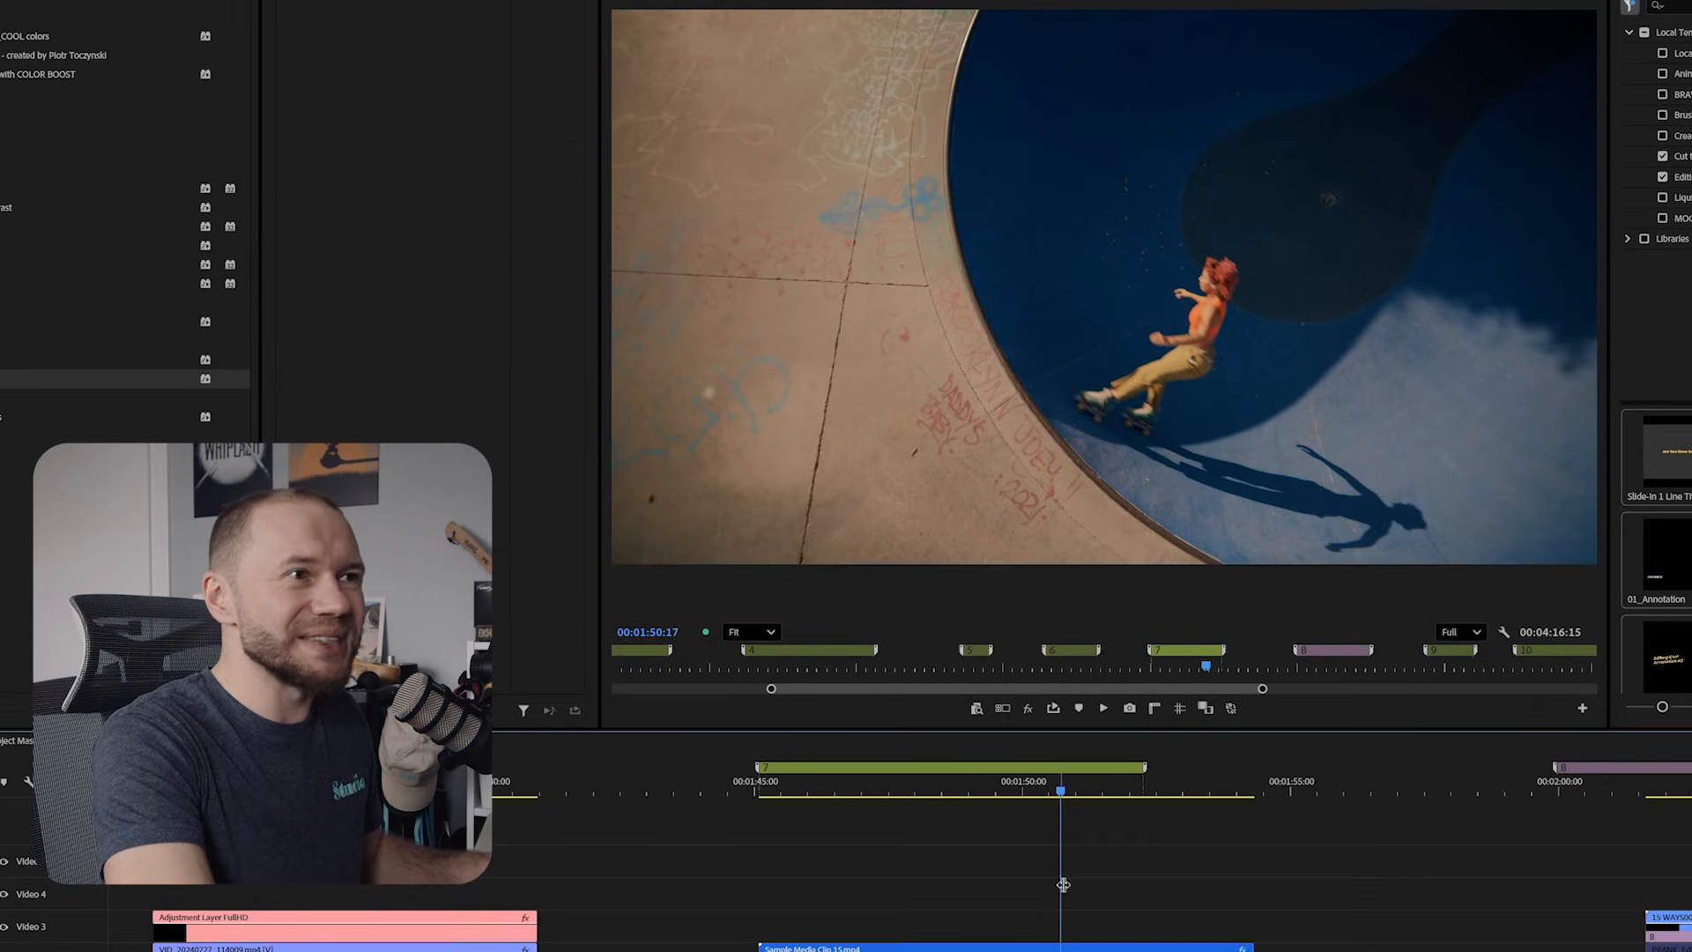
left_click(945, 950)
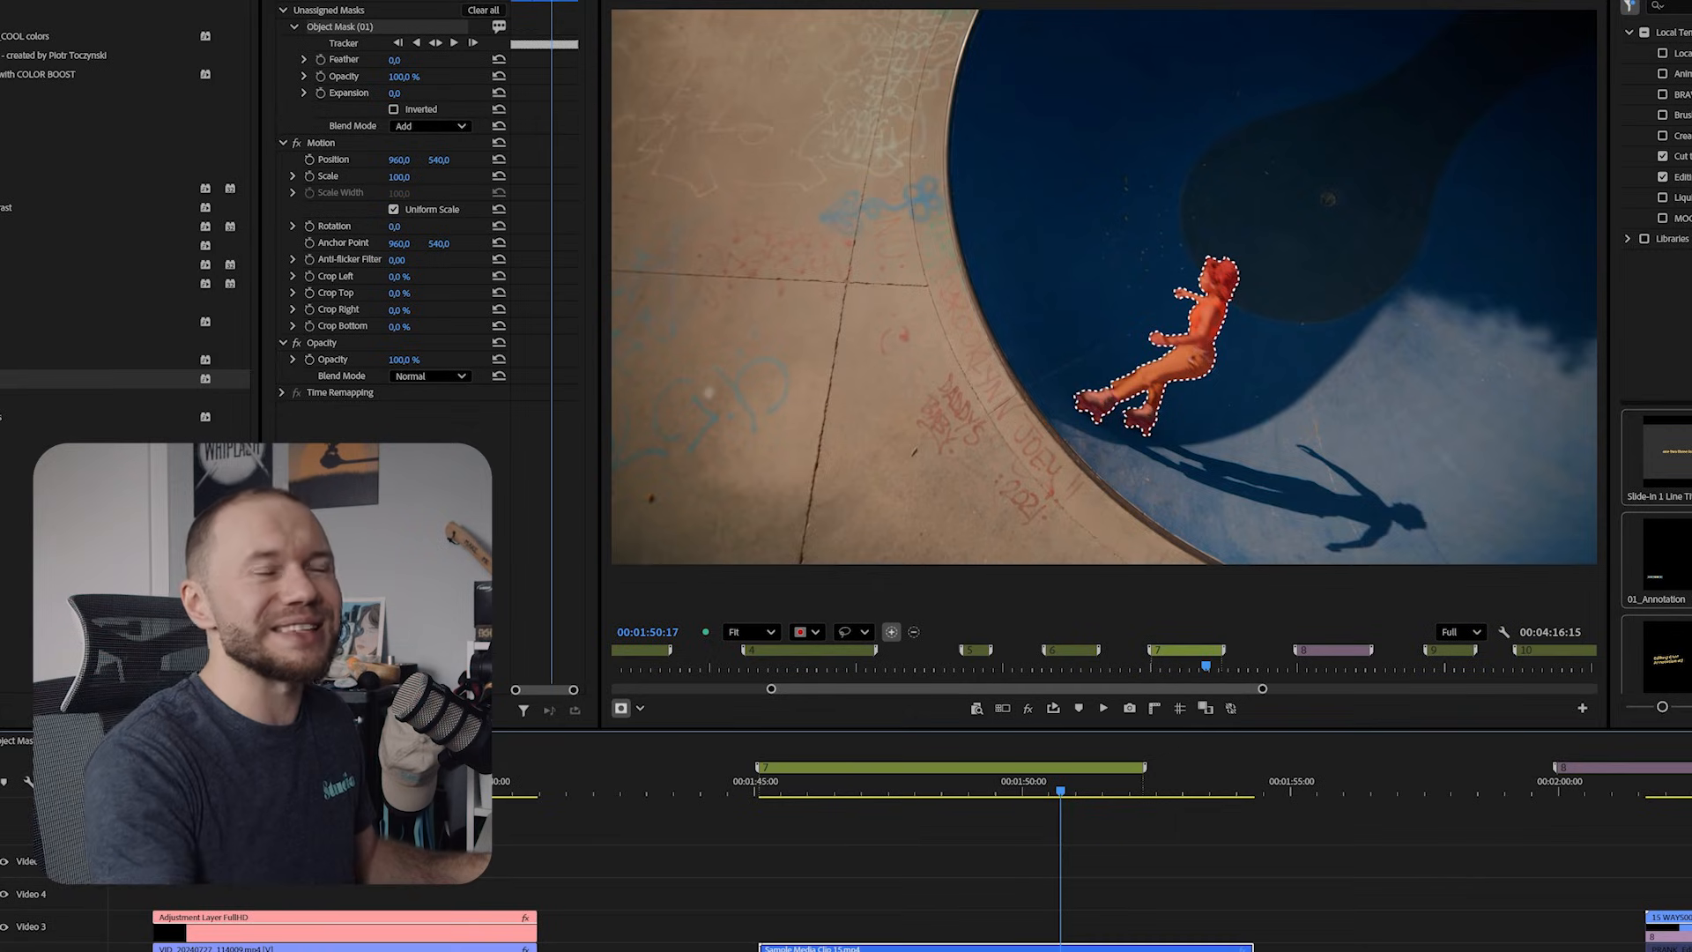
left_click(1040, 890)
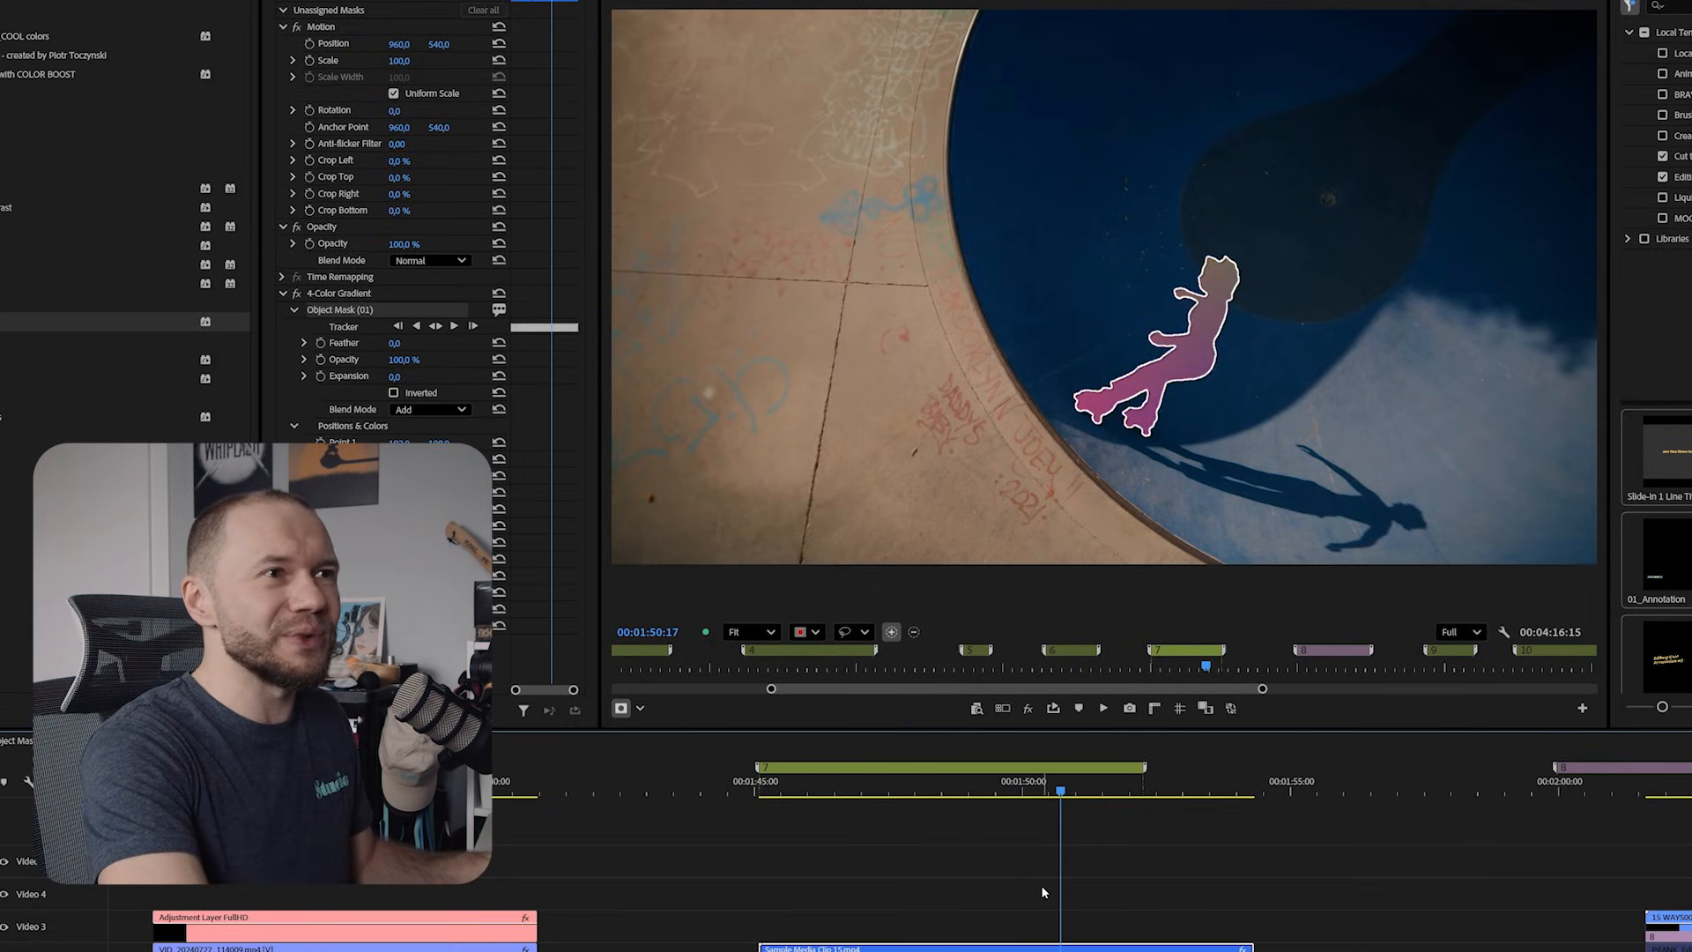
left_click_drag(1073, 792, 864, 811)
key("space")
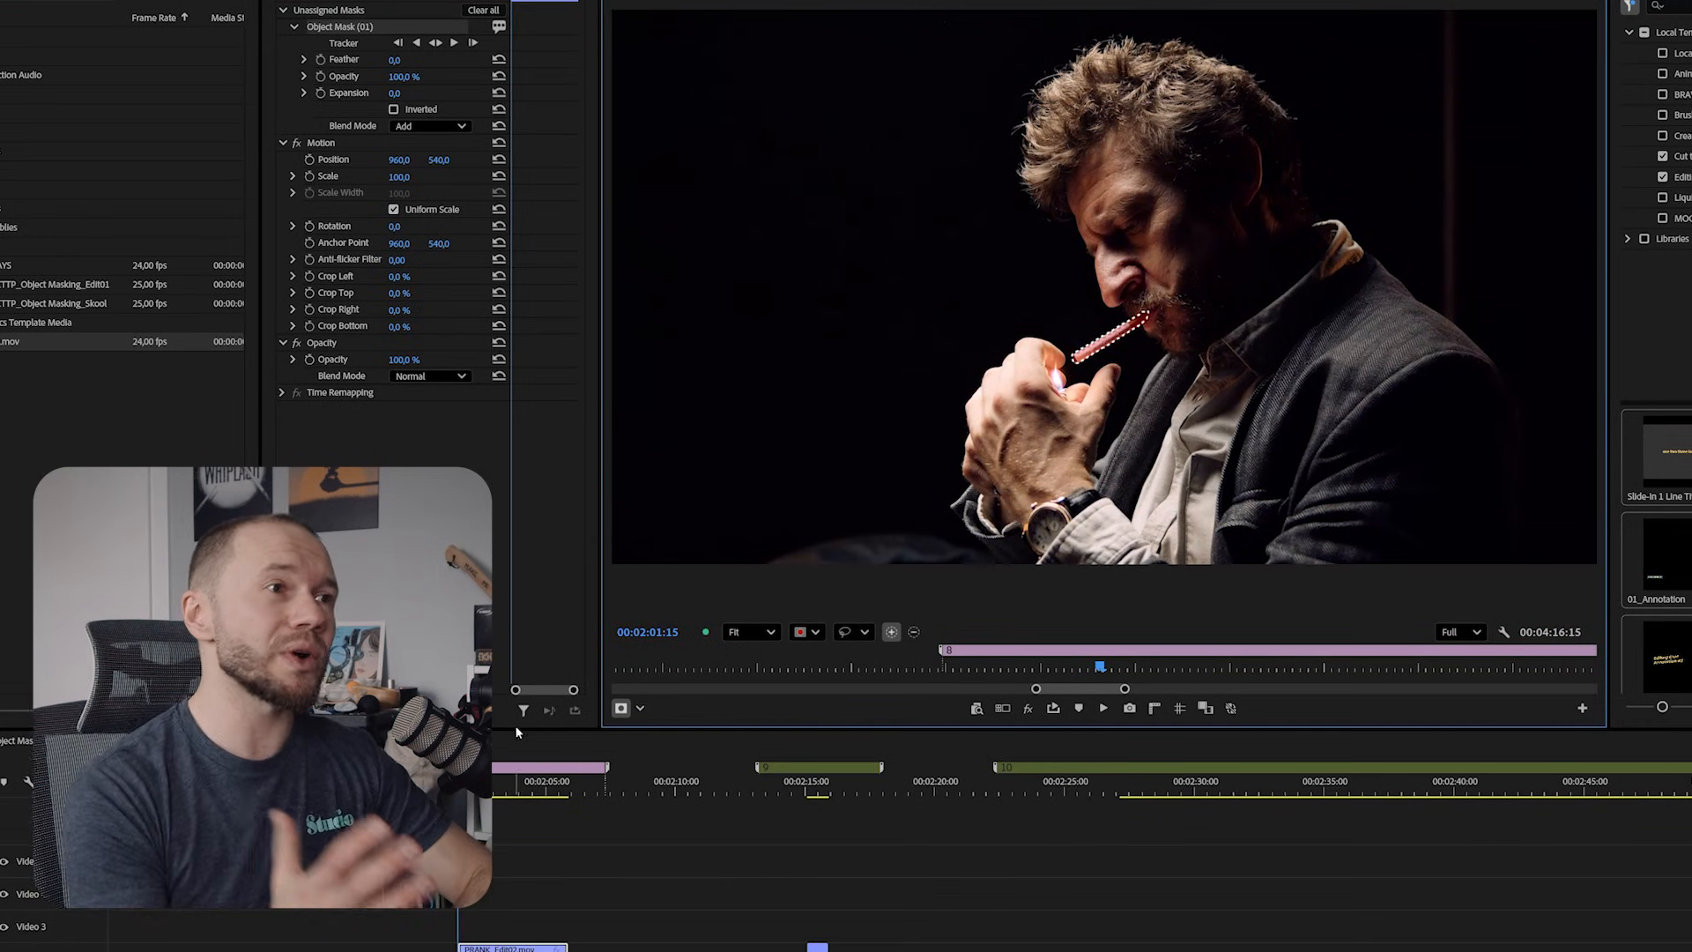
Step: Track the cigarette's Object Mask (01) forward and open the video settings of the masked shot's PNG export
left_click(454, 43)
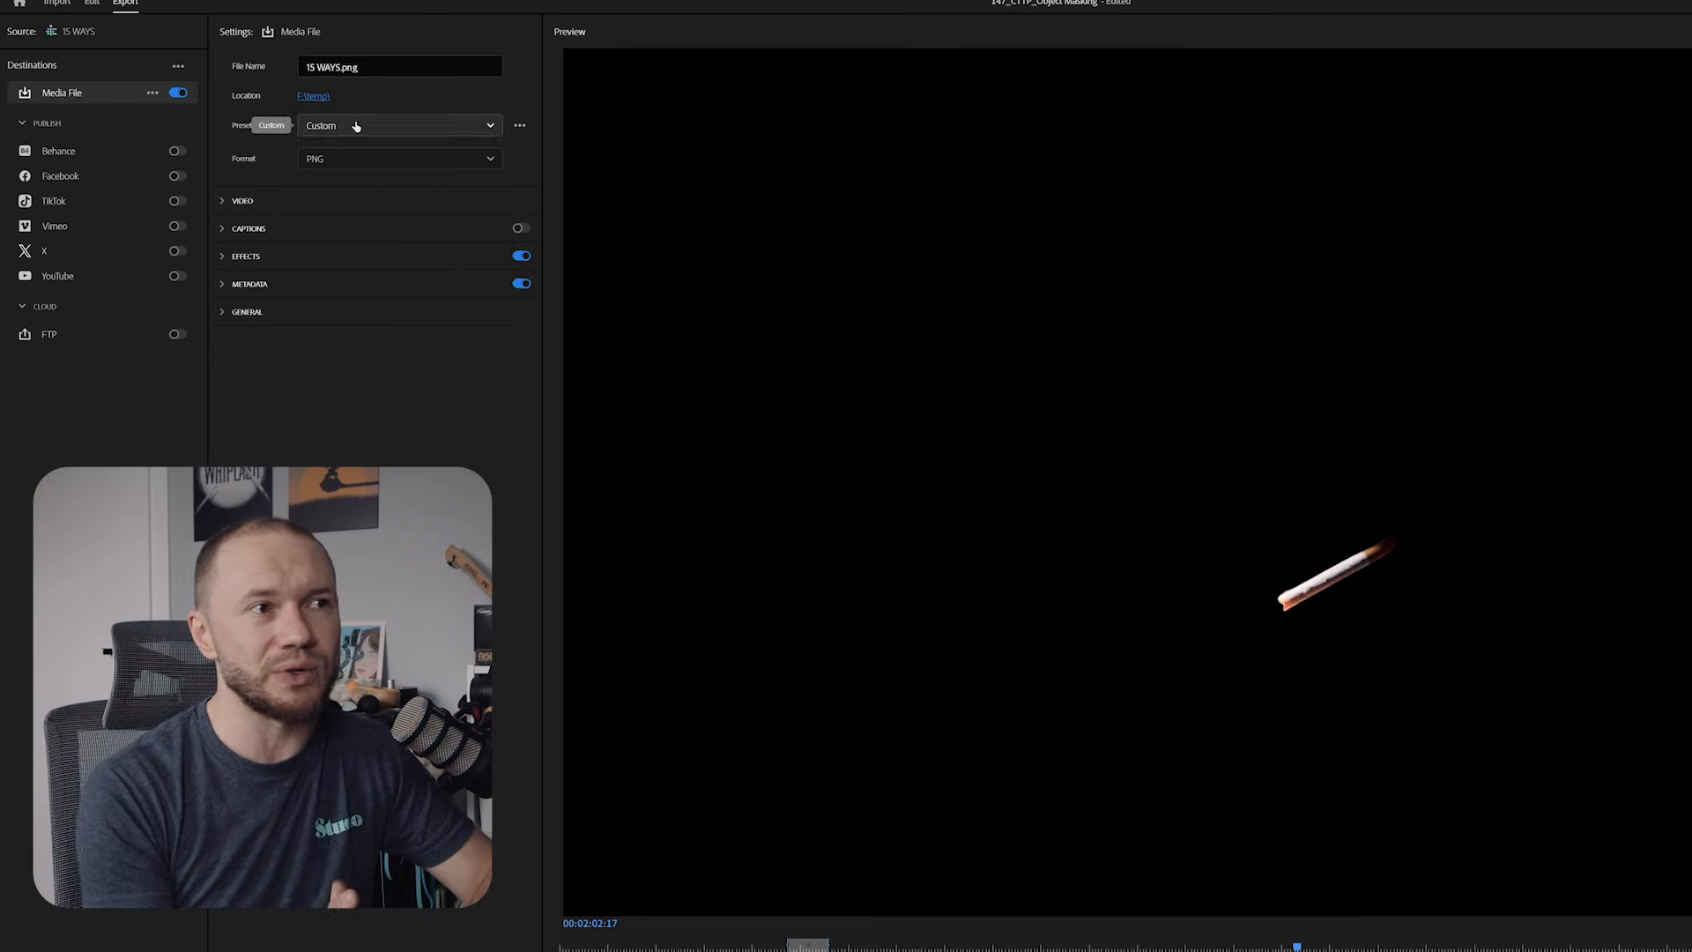
left_click(240, 200)
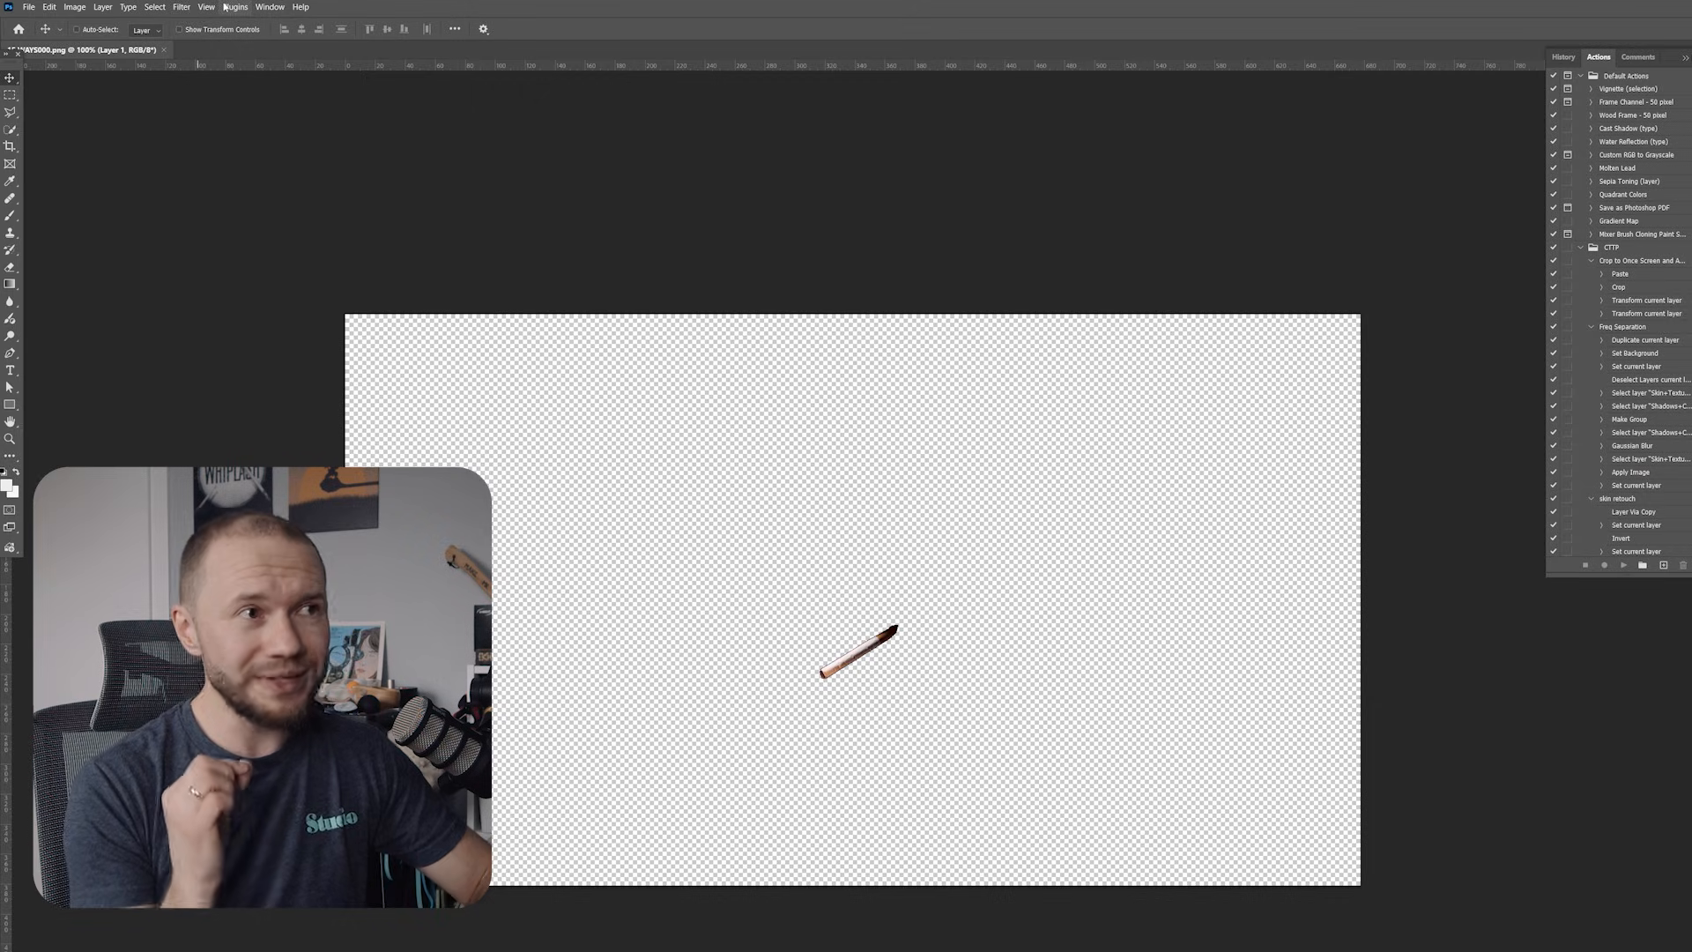
Step: Switch to Photoshop and open the Batch automation for the WAY8 action of the CTTP set with a folder as source
left_click(182, 7)
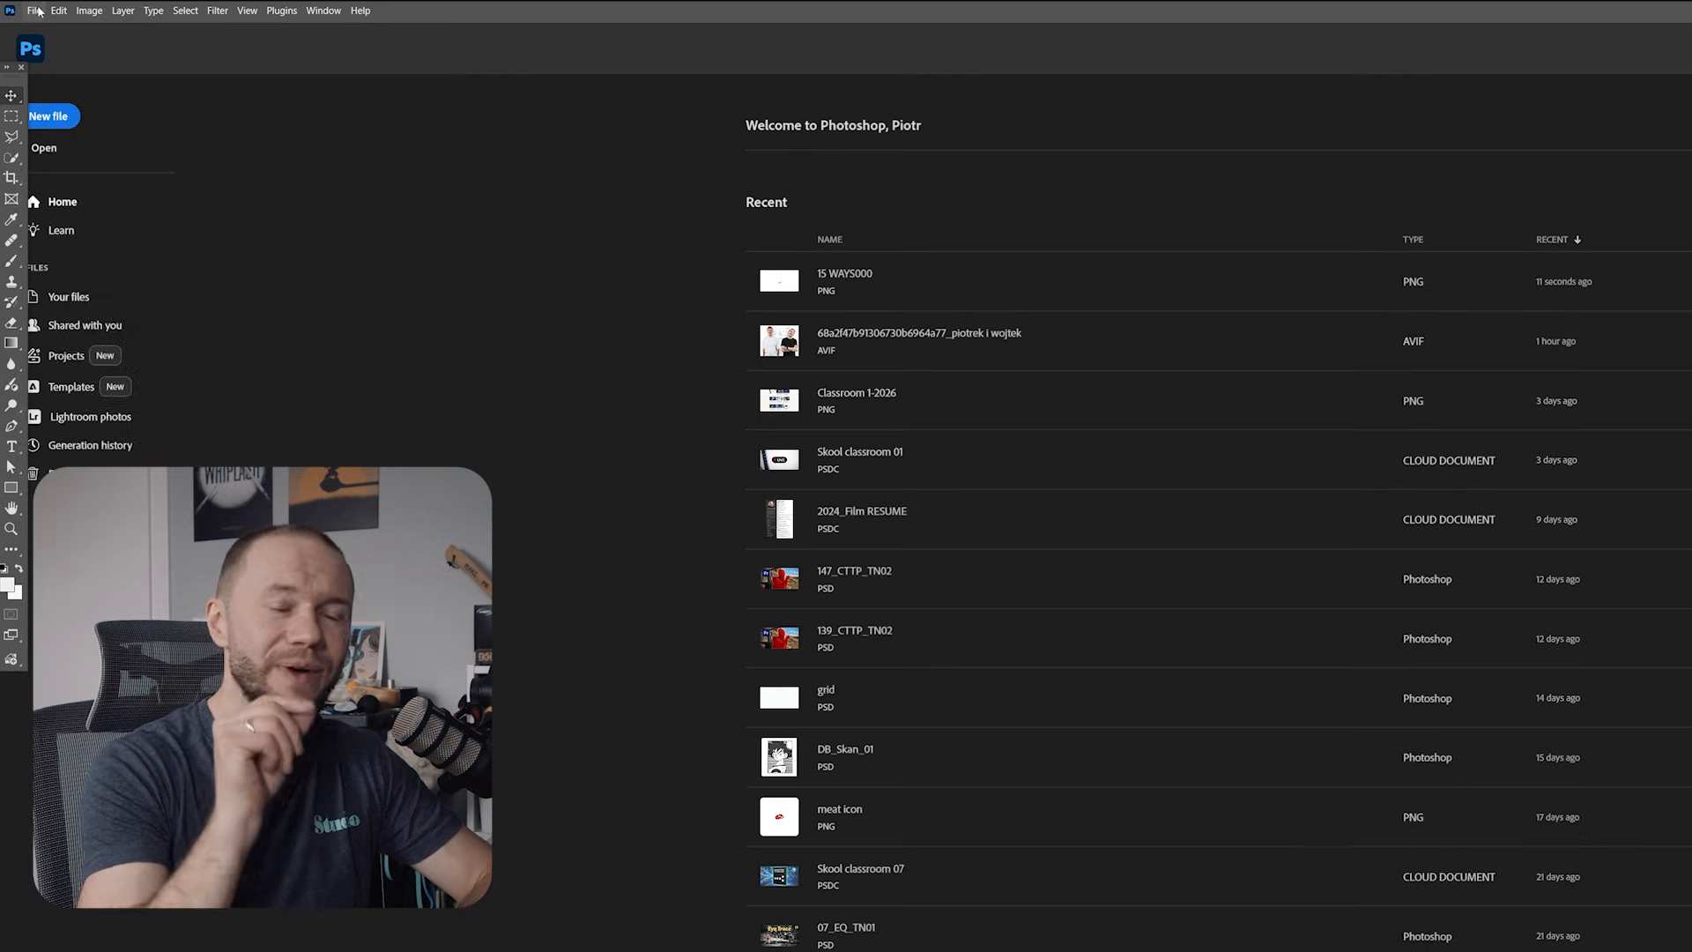
left_click(34, 11)
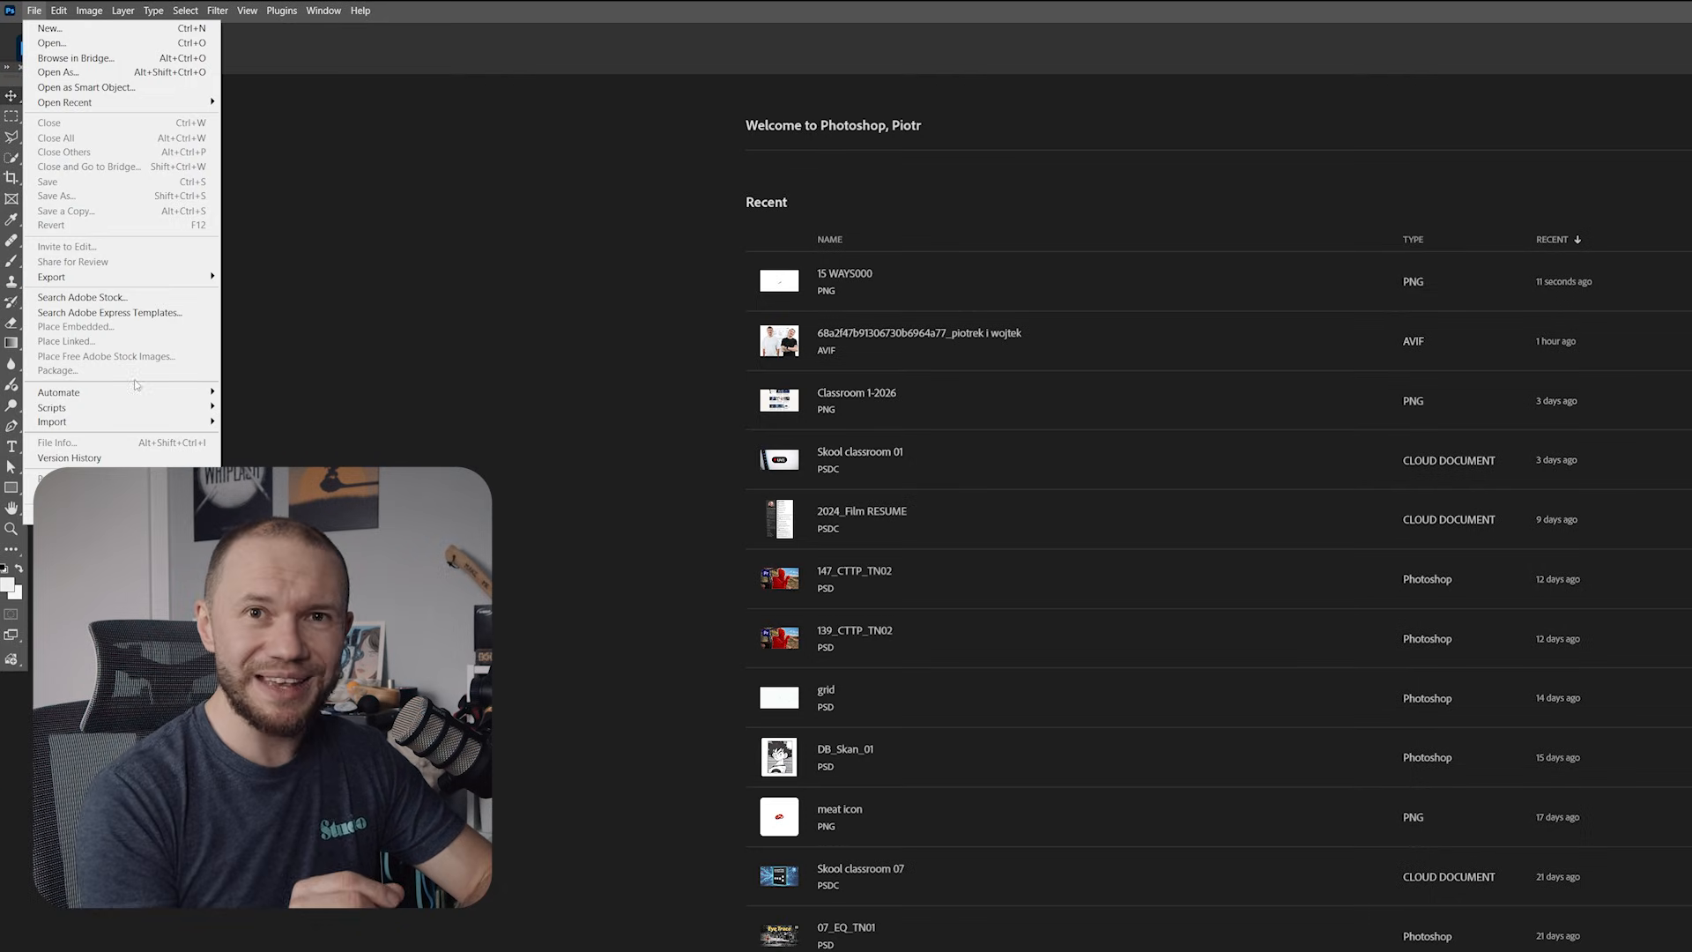
mouse_move(141, 395)
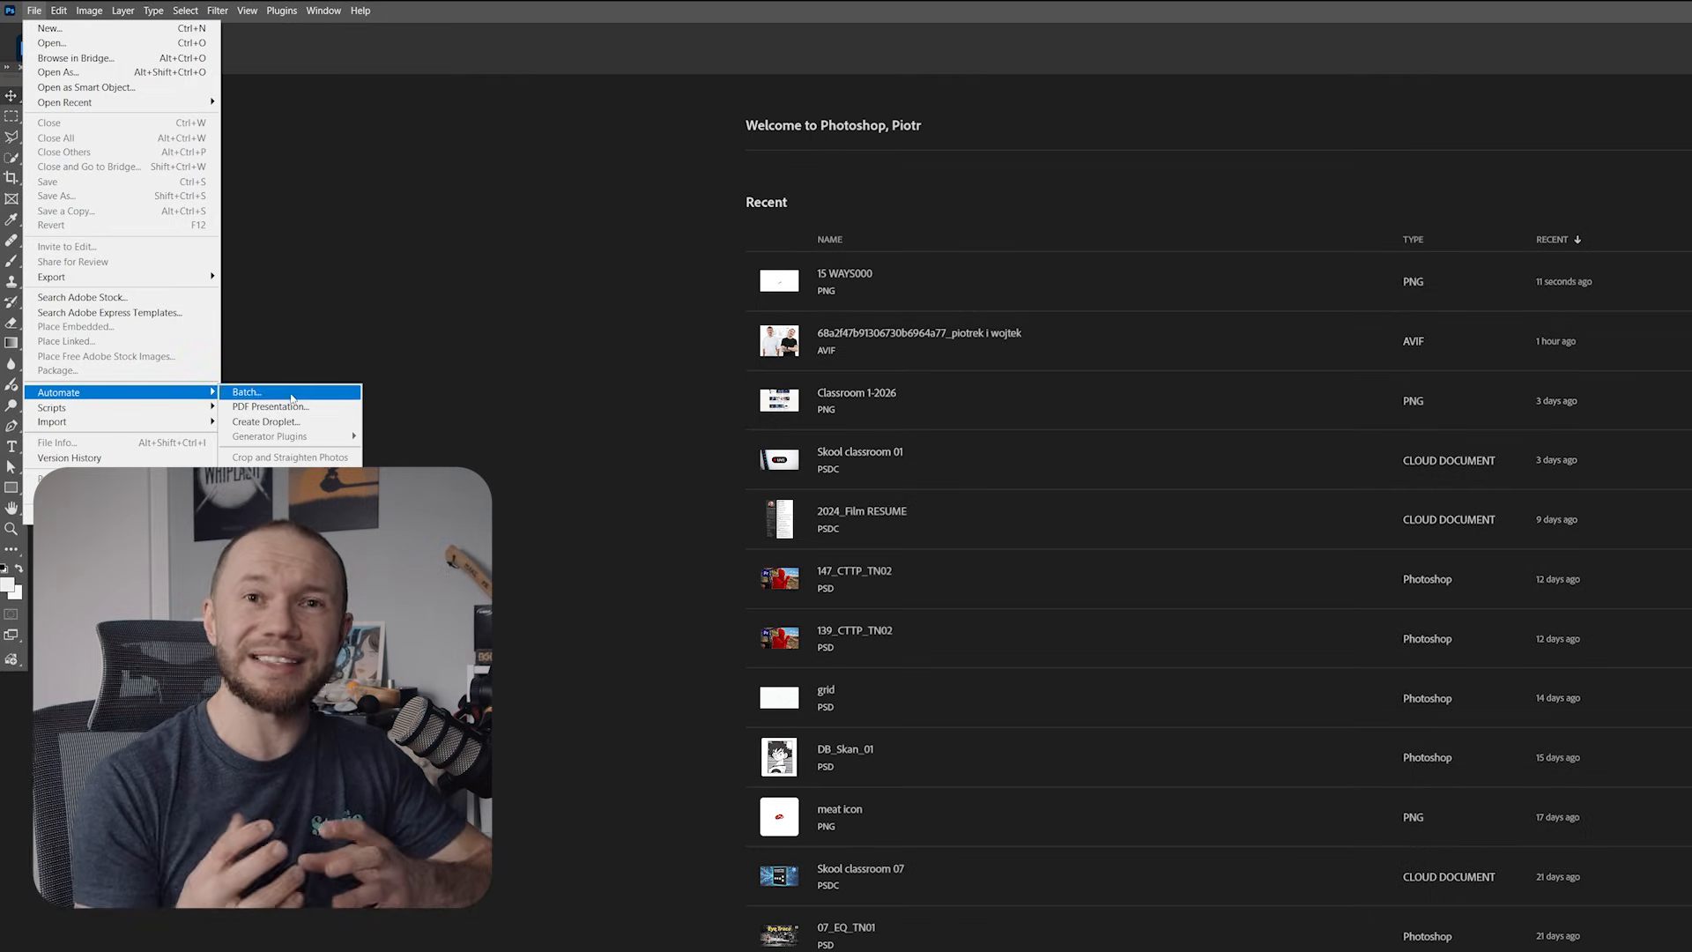
left_click(292, 397)
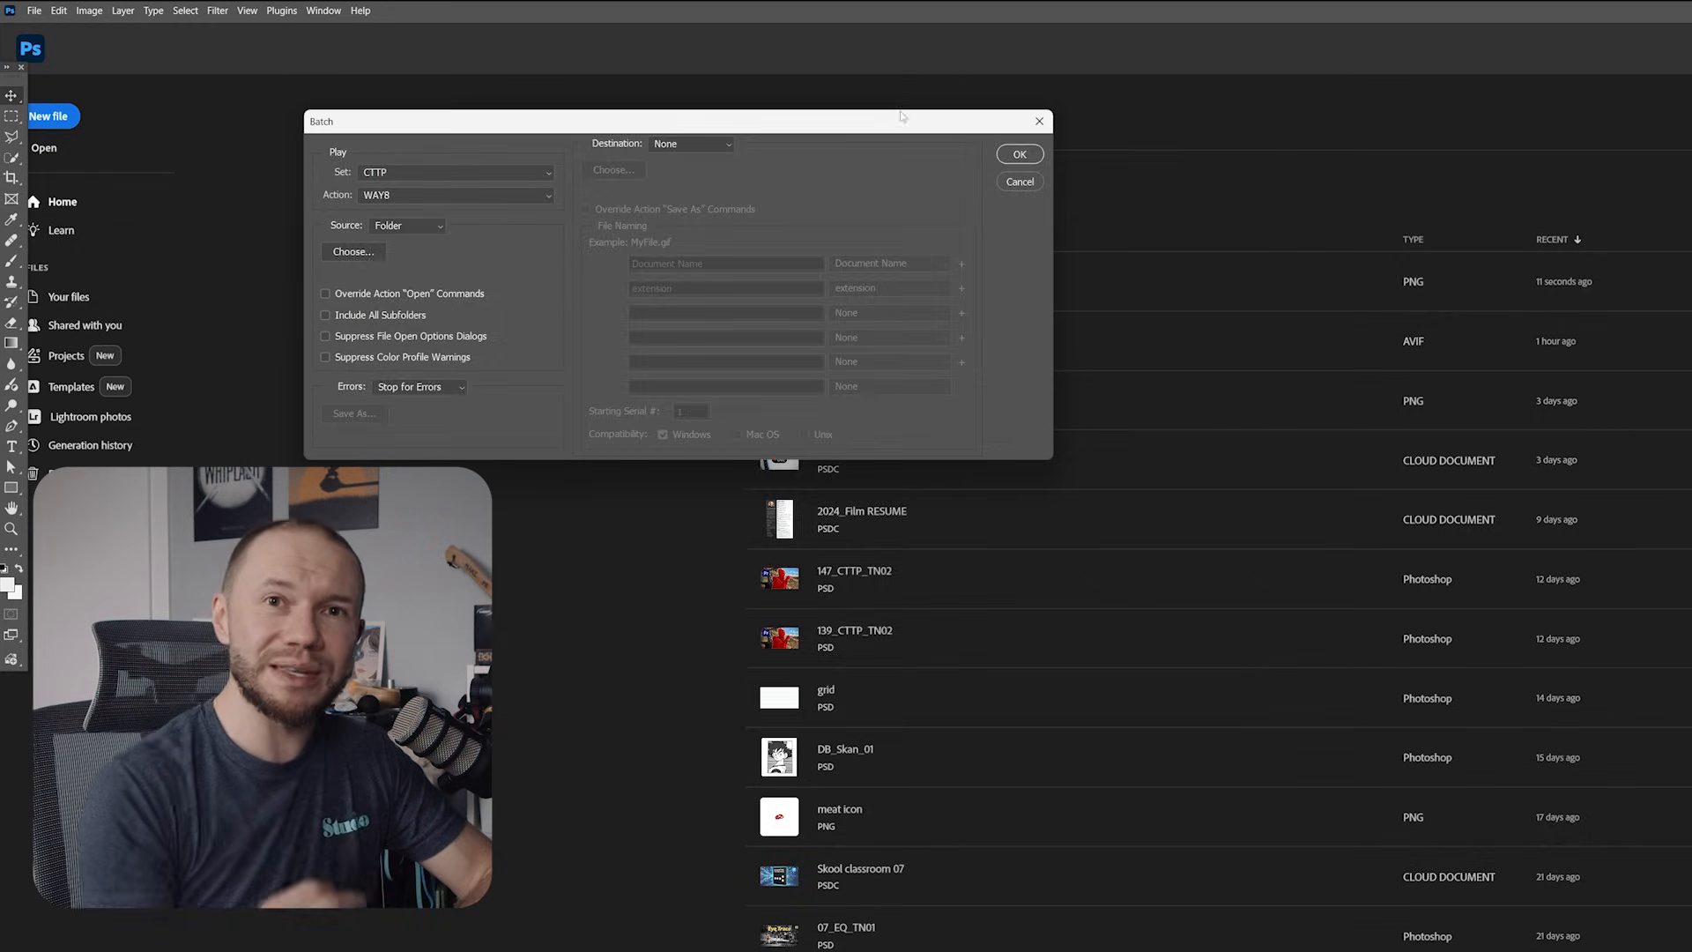
left_click(860, 174)
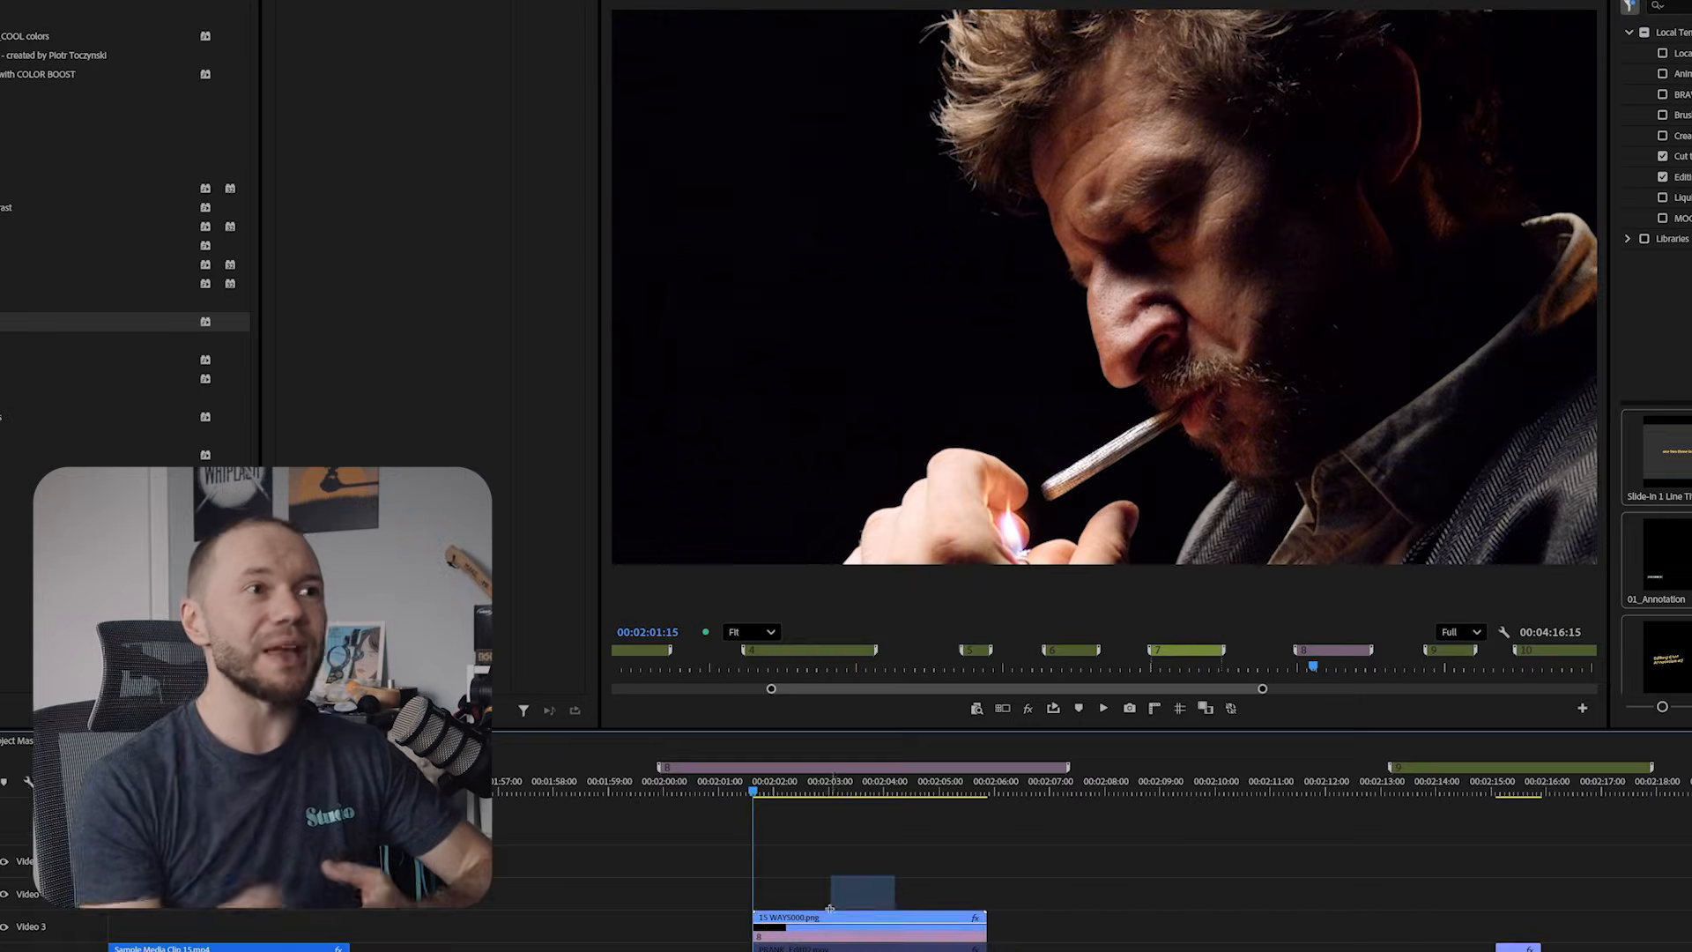
Step: Play back the smoking shot with the 15 WAYS000.png sequence layered on Video 3
left_click(846, 917)
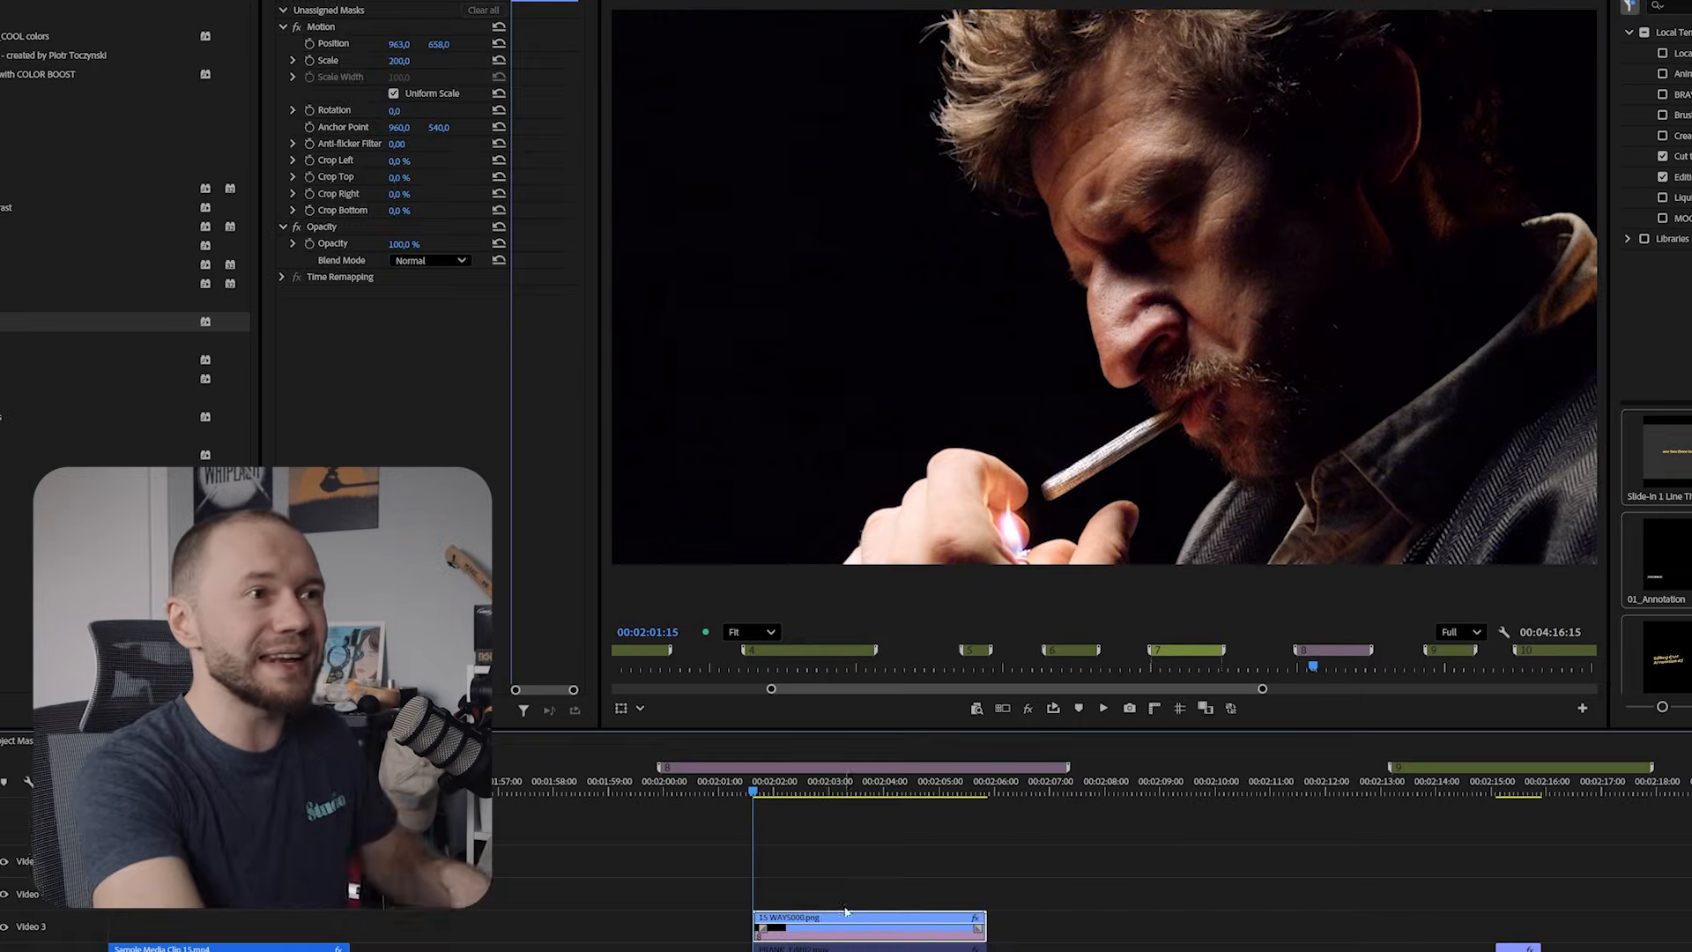
left_click(874, 861)
key("space")
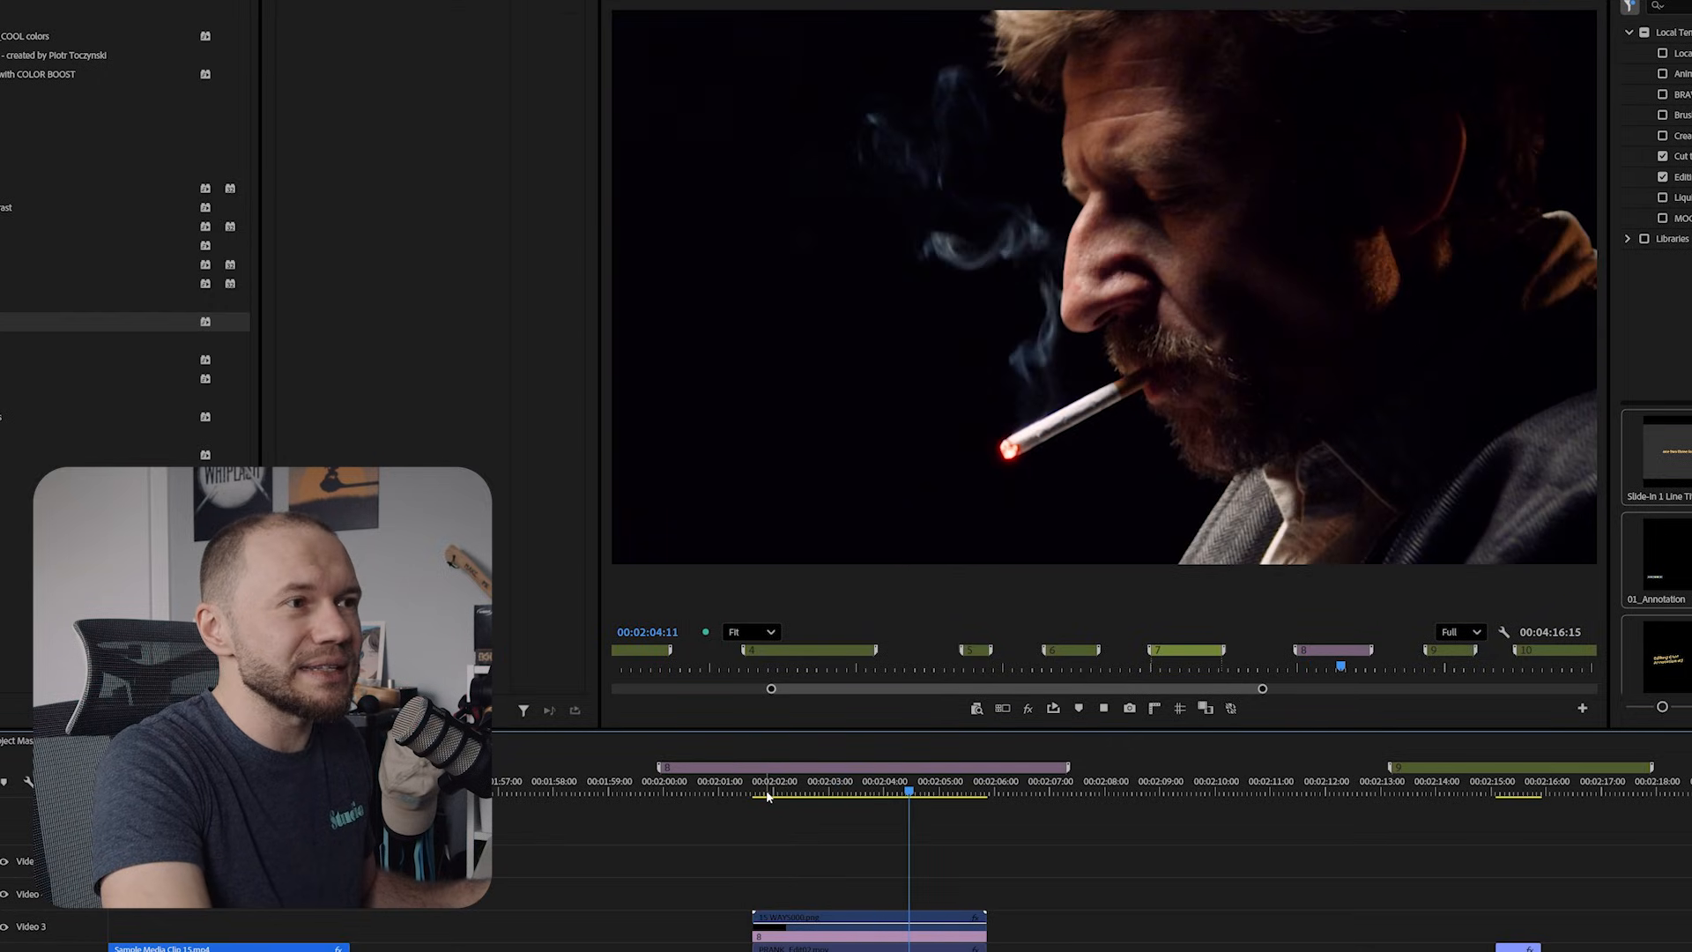
key("space")
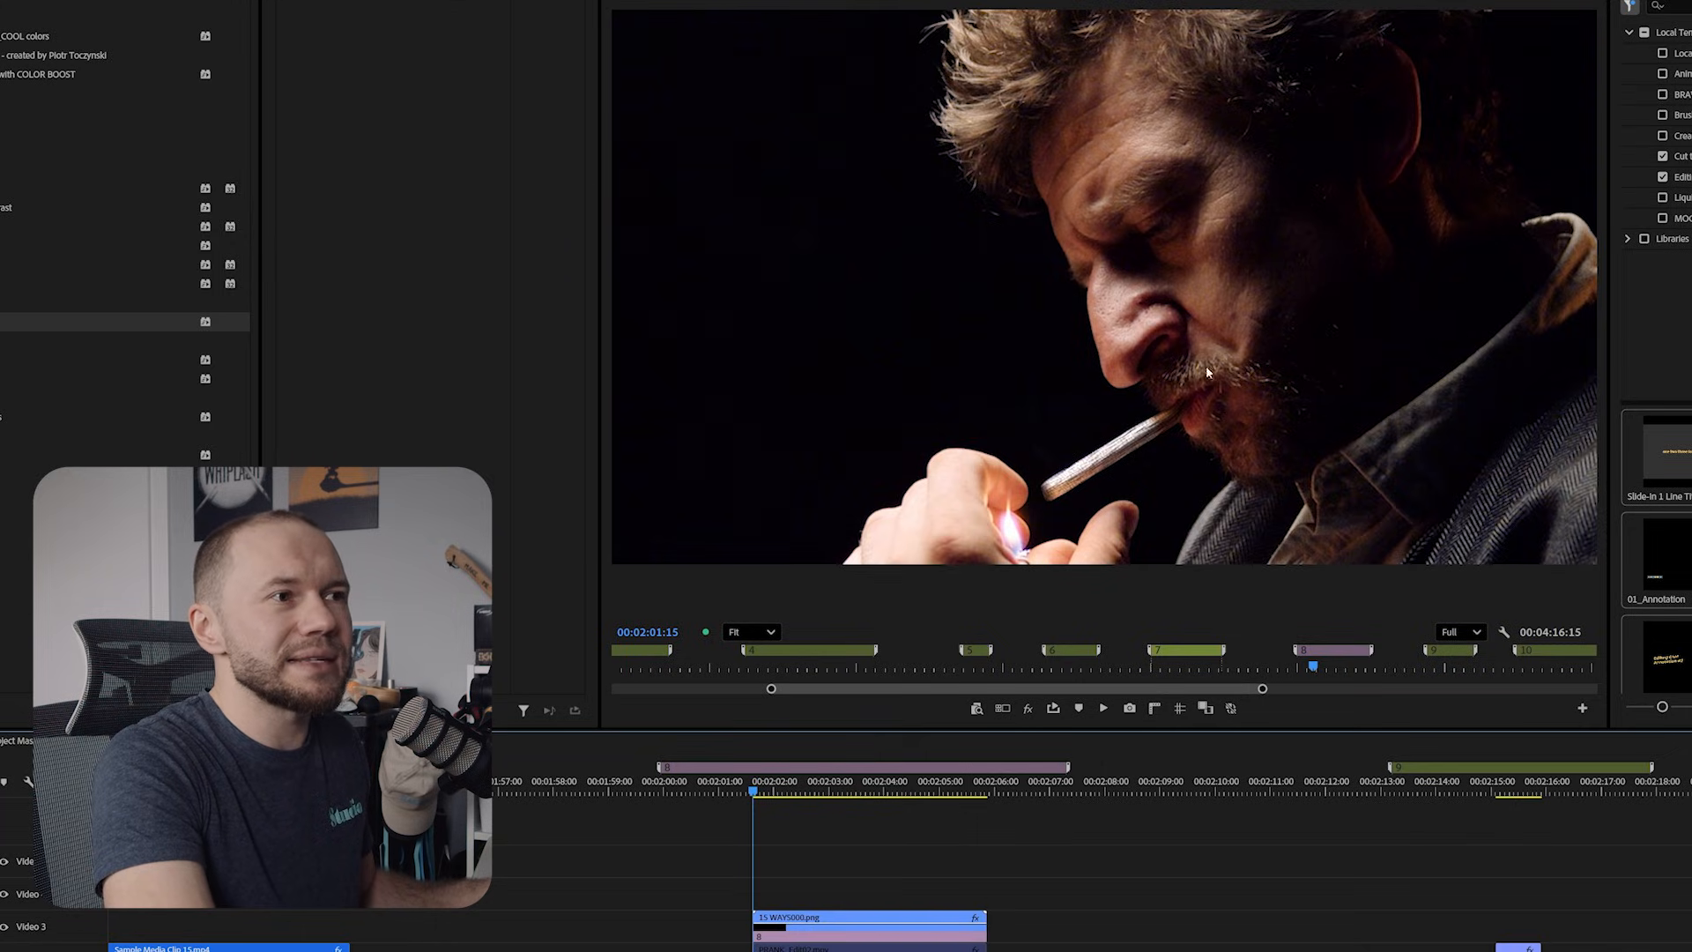
key("space")
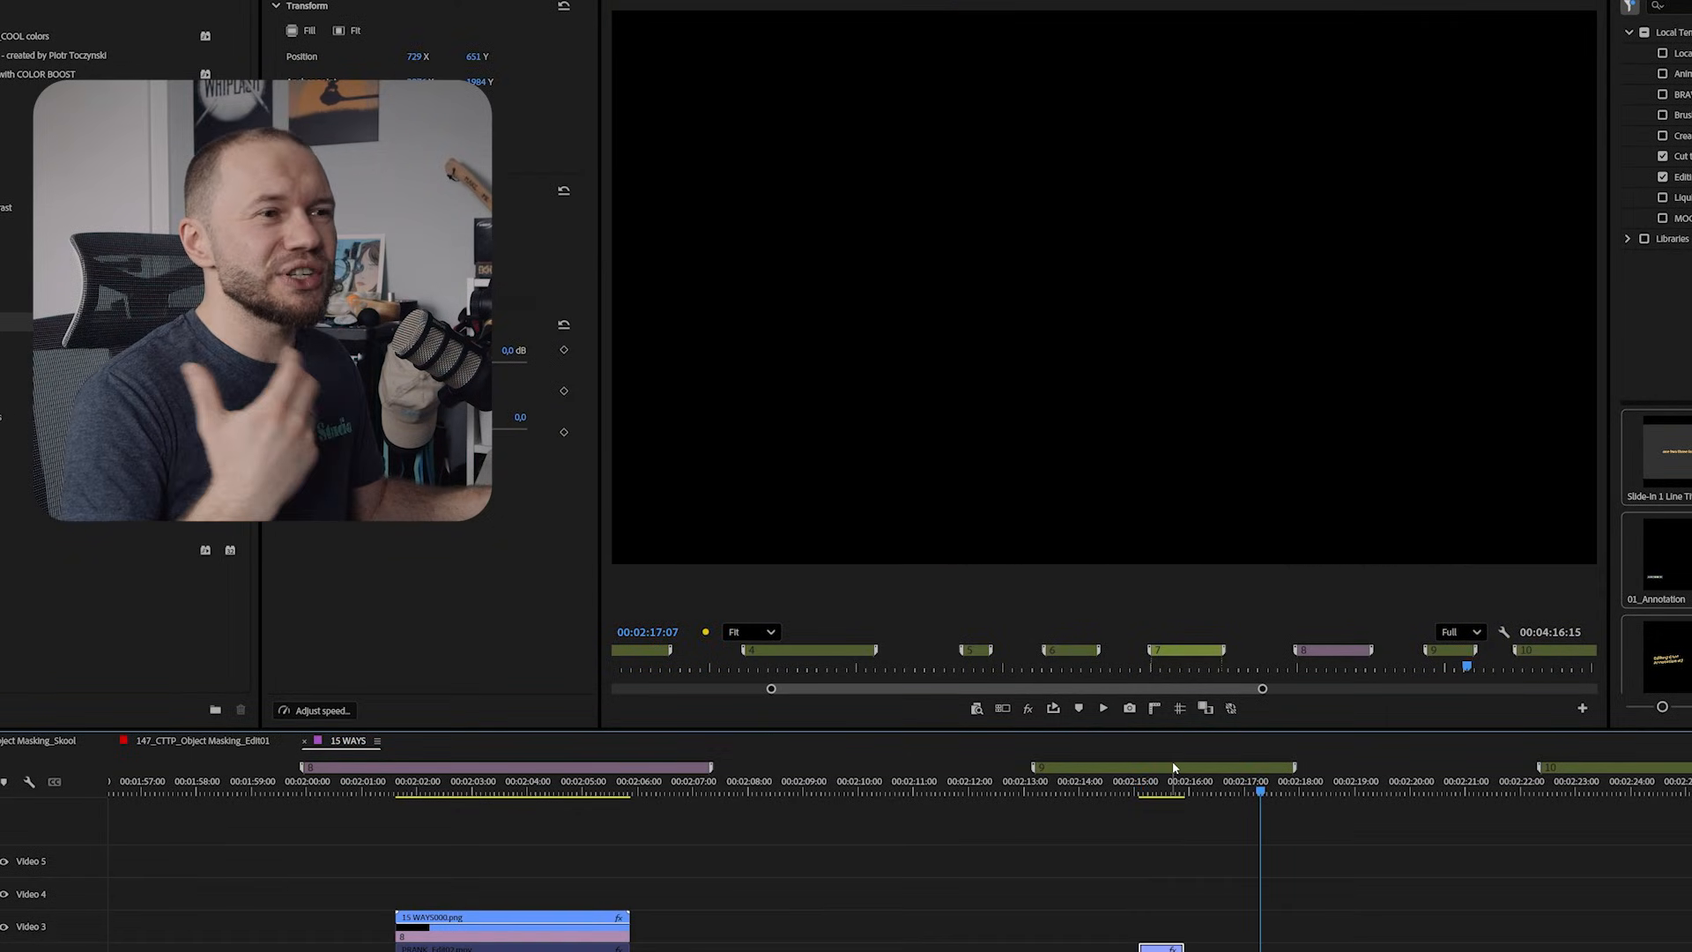
Step: Set the level of the masked Posterize effect on the unicycle rider clip to 2 and add a timeline marker at about 00:02:30
left_click(1157, 789)
left_click_drag(1158, 814, 1193, 839)
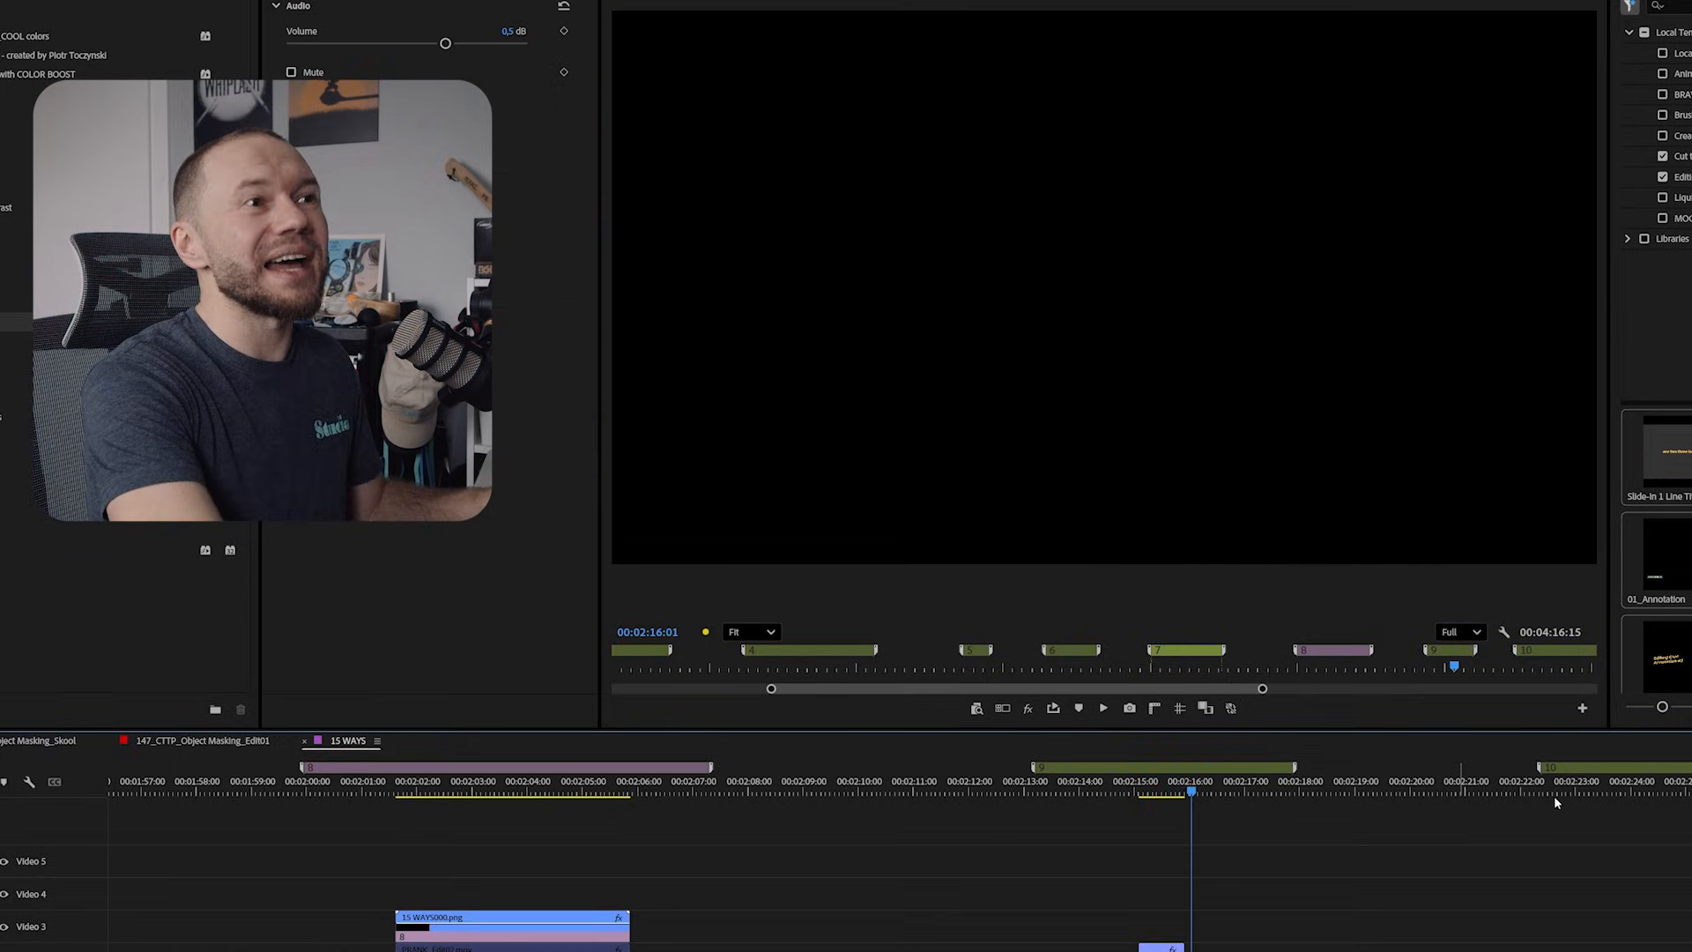
scroll(1056, 910, "right", 5)
left_click(902, 791)
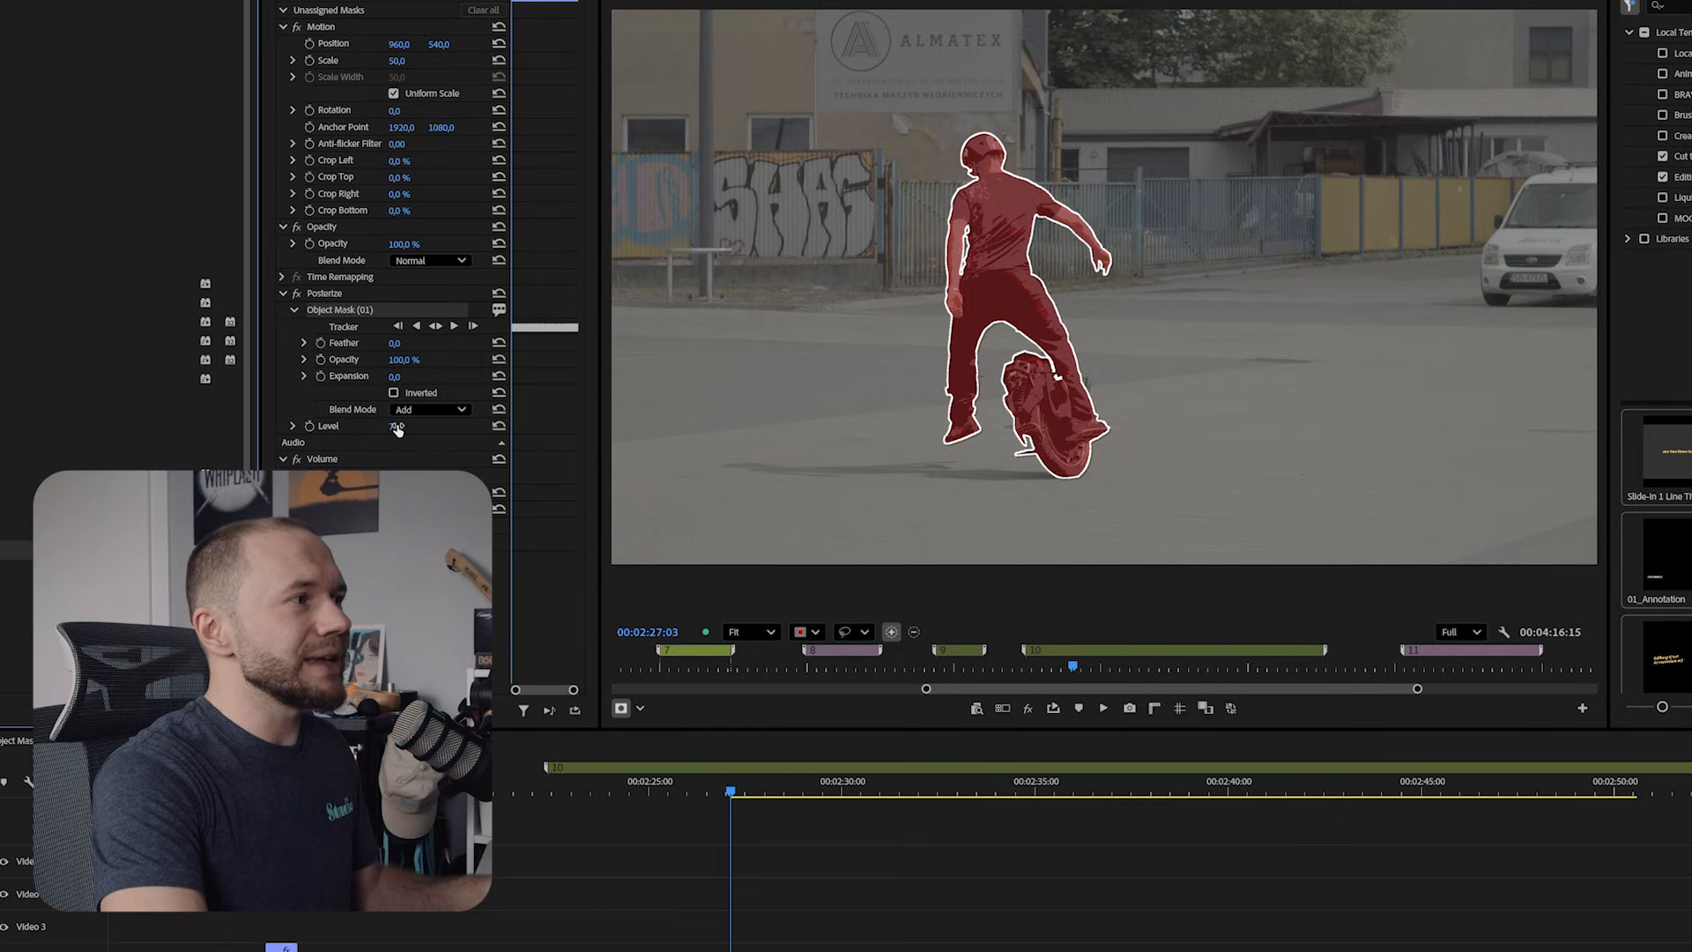
left_click(396, 427)
left_click(999, 871)
left_click_drag(761, 784, 885, 787)
key("m")
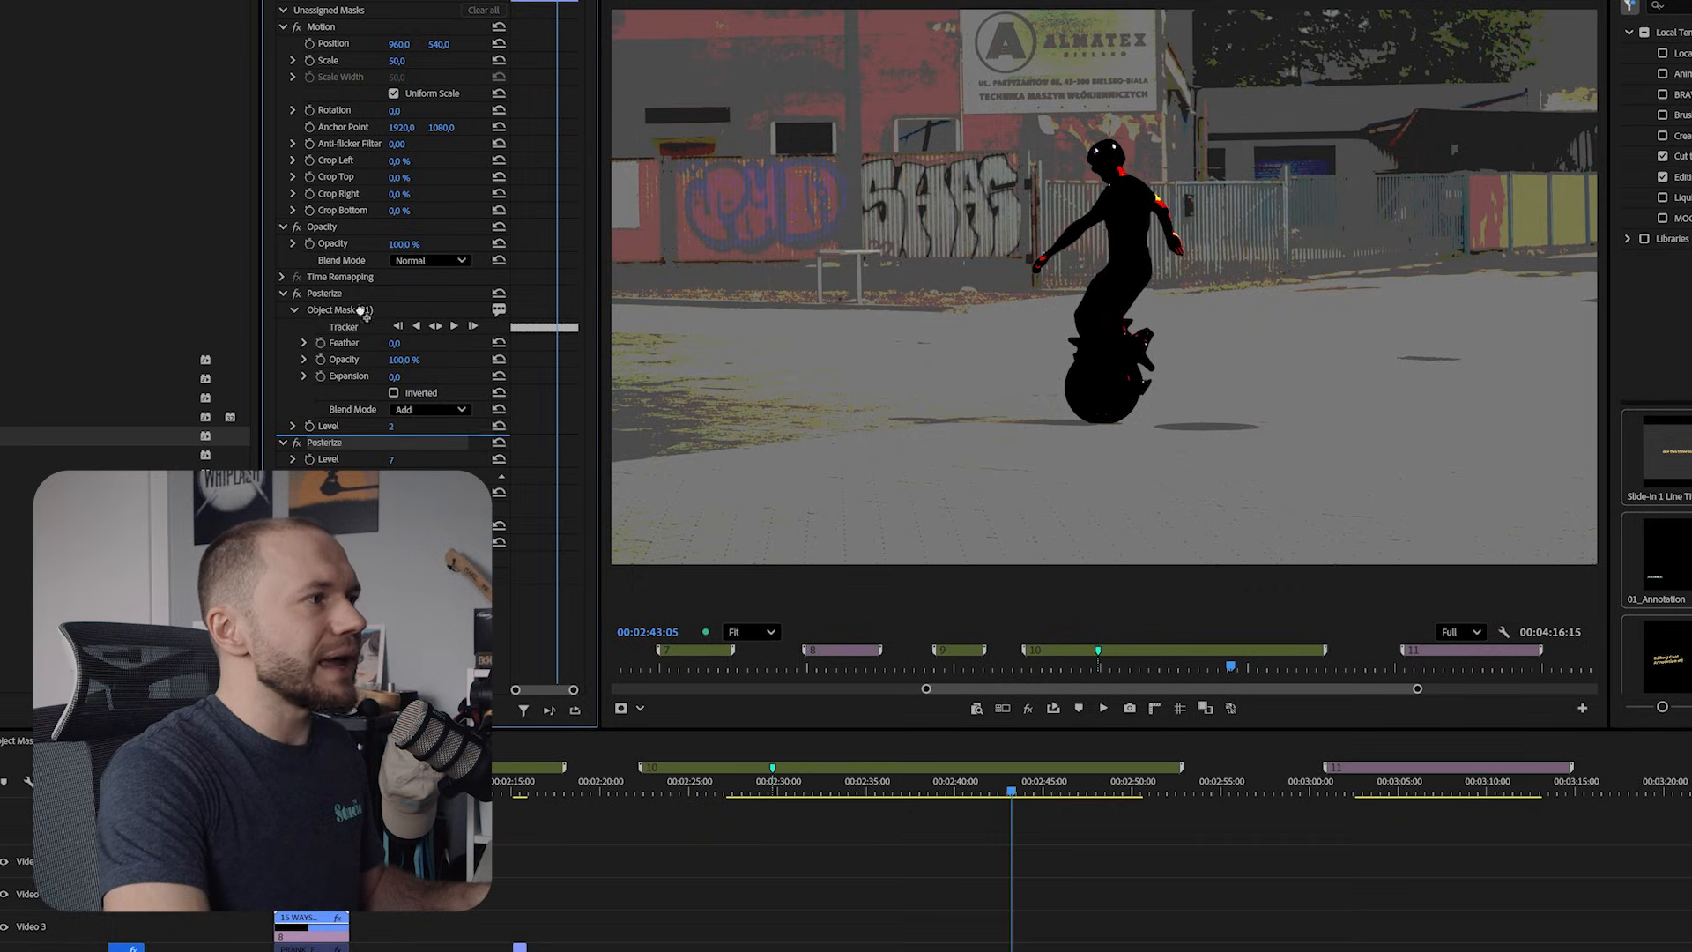
Step: Move the level 7 Posterize above the masked one, paste Object Mask (01) onto it and invert that mask
left_click_drag(359, 286, 356, 301)
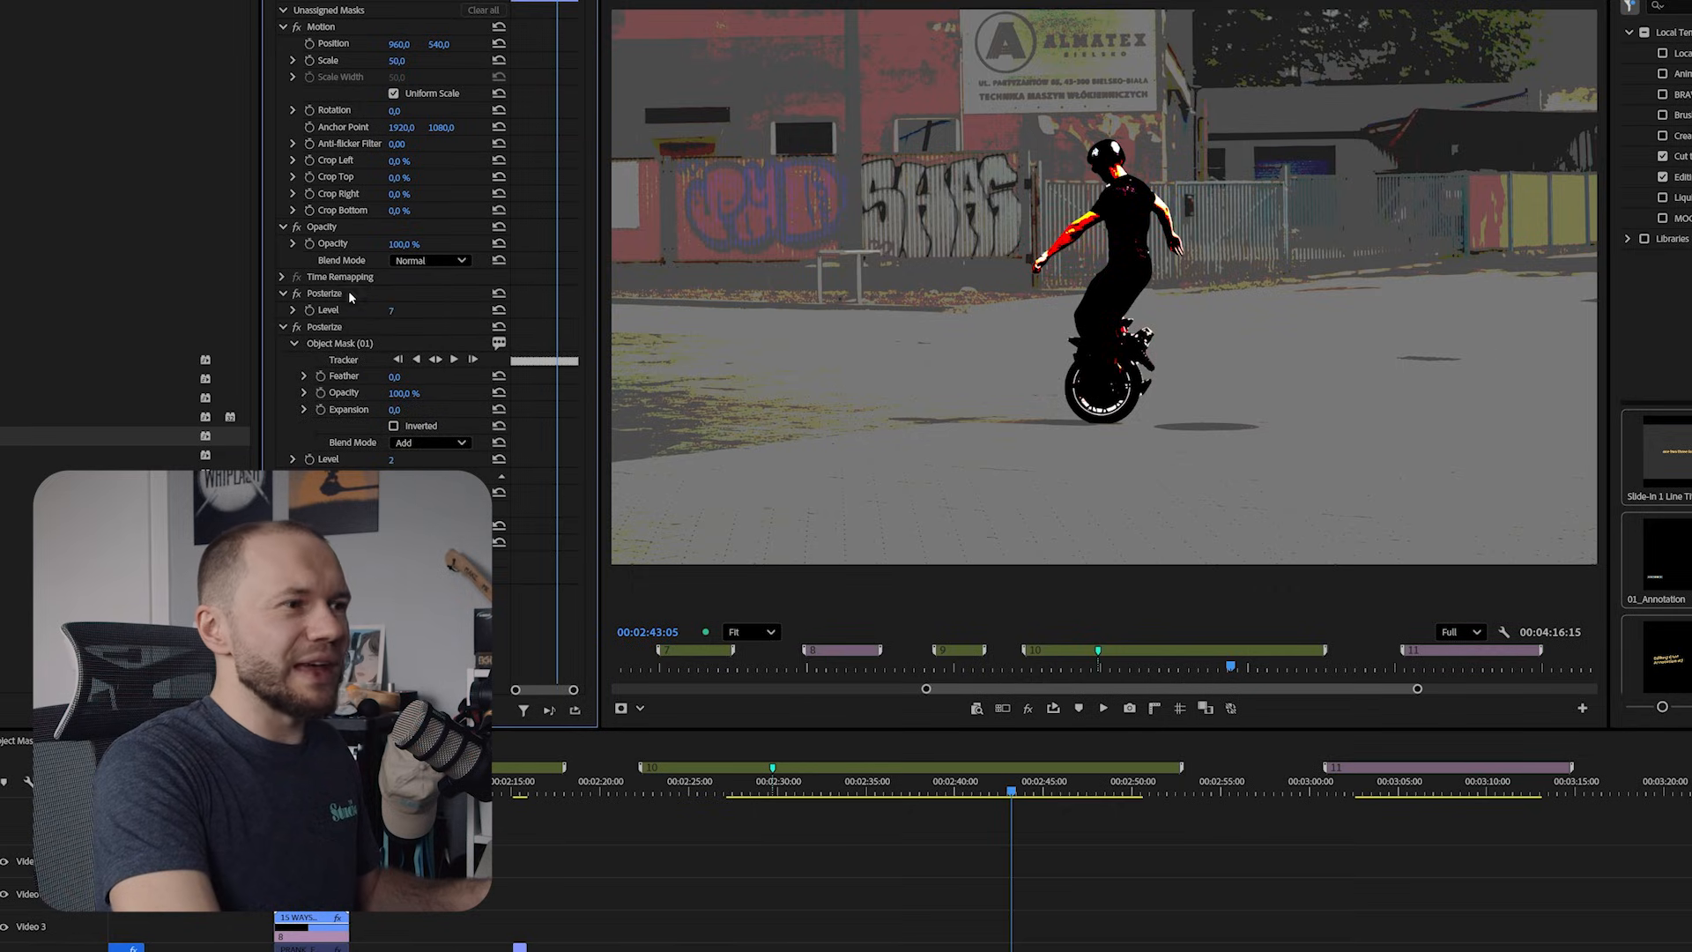
left_click(349, 296)
key("ctrl+v")
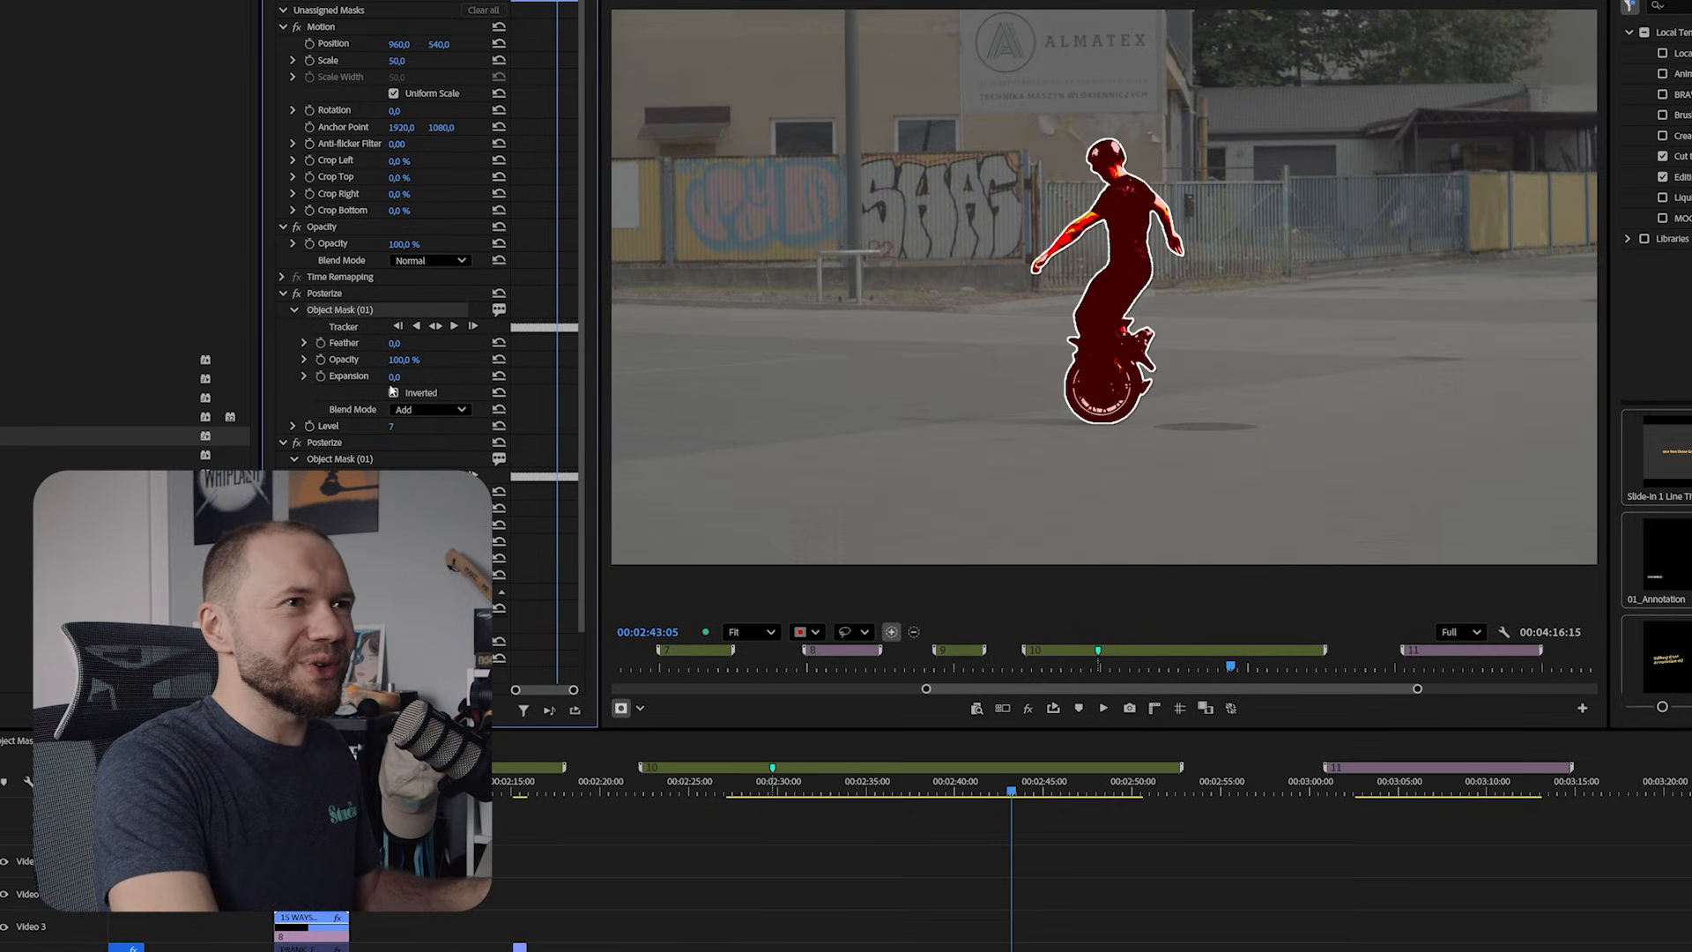
left_click(393, 392)
left_click(996, 923)
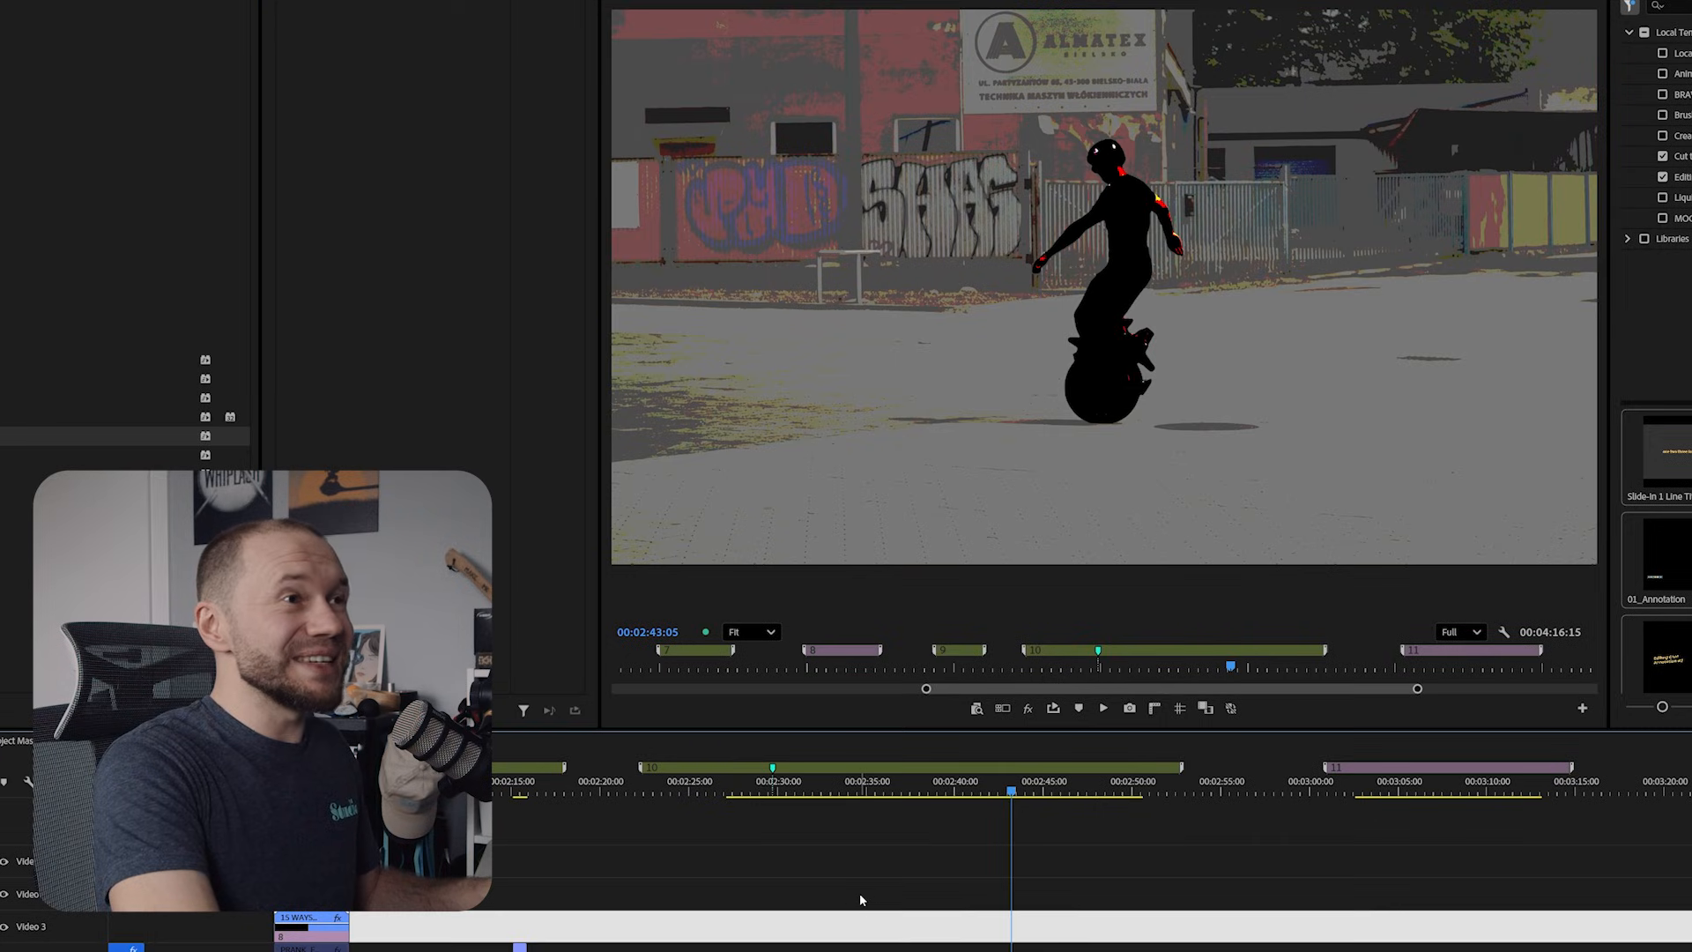
left_click(897, 949)
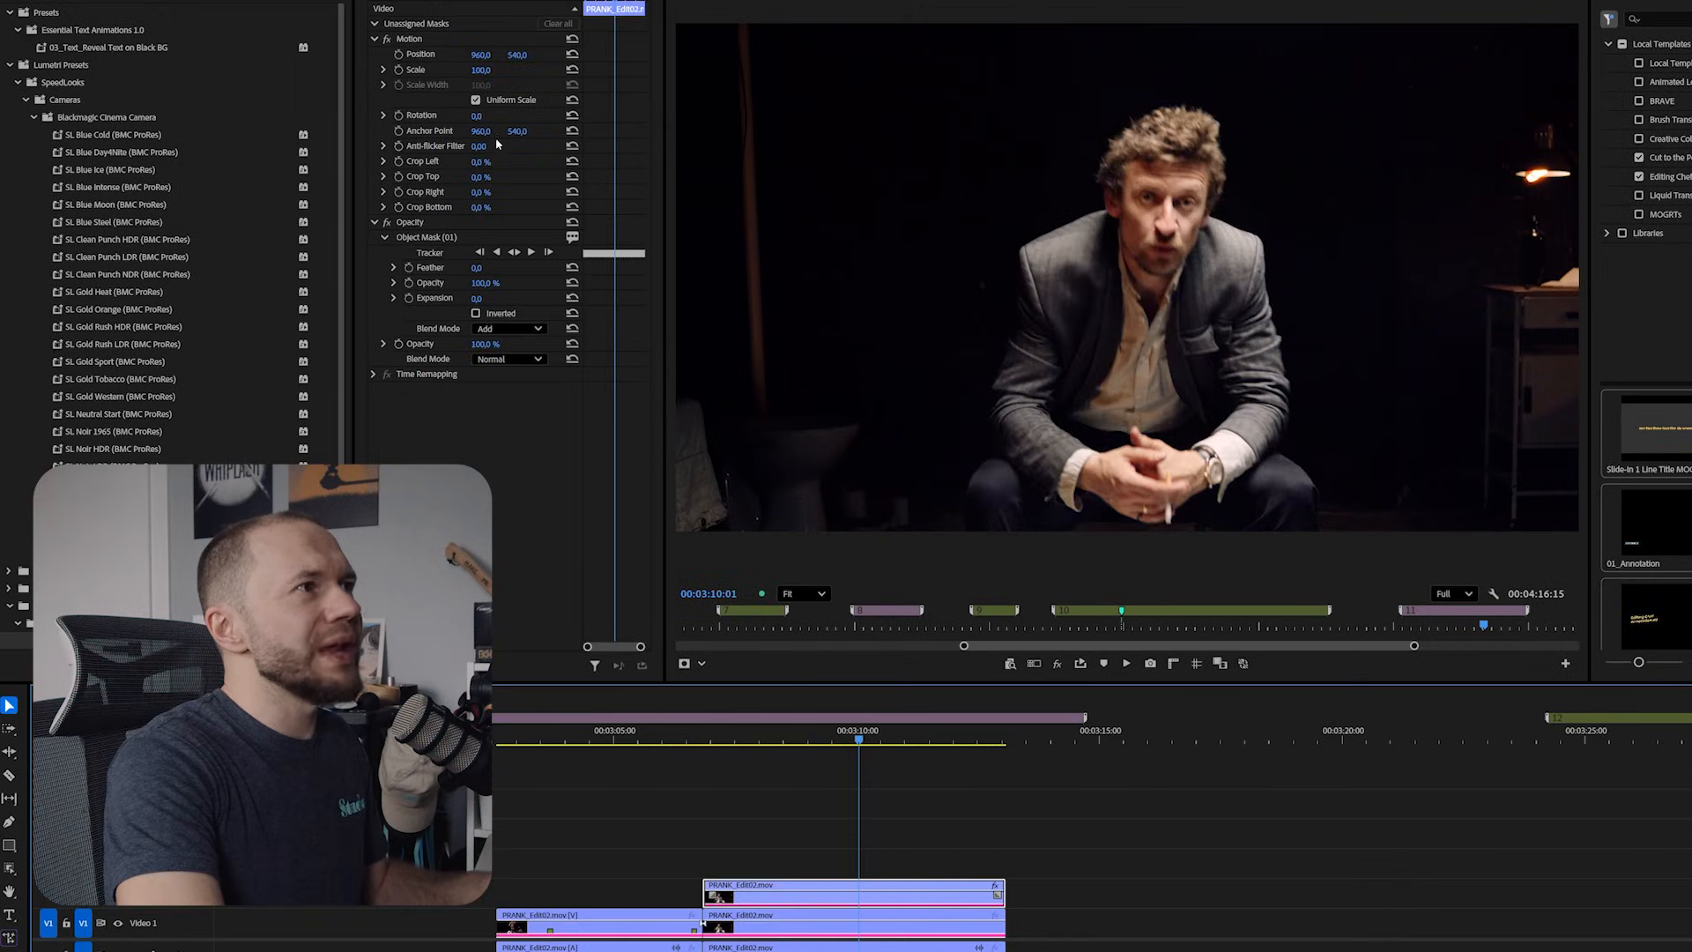
Step: Set the scale of the masked upper copy of PRANK_Edit02.mov to 104
left_click(483, 70)
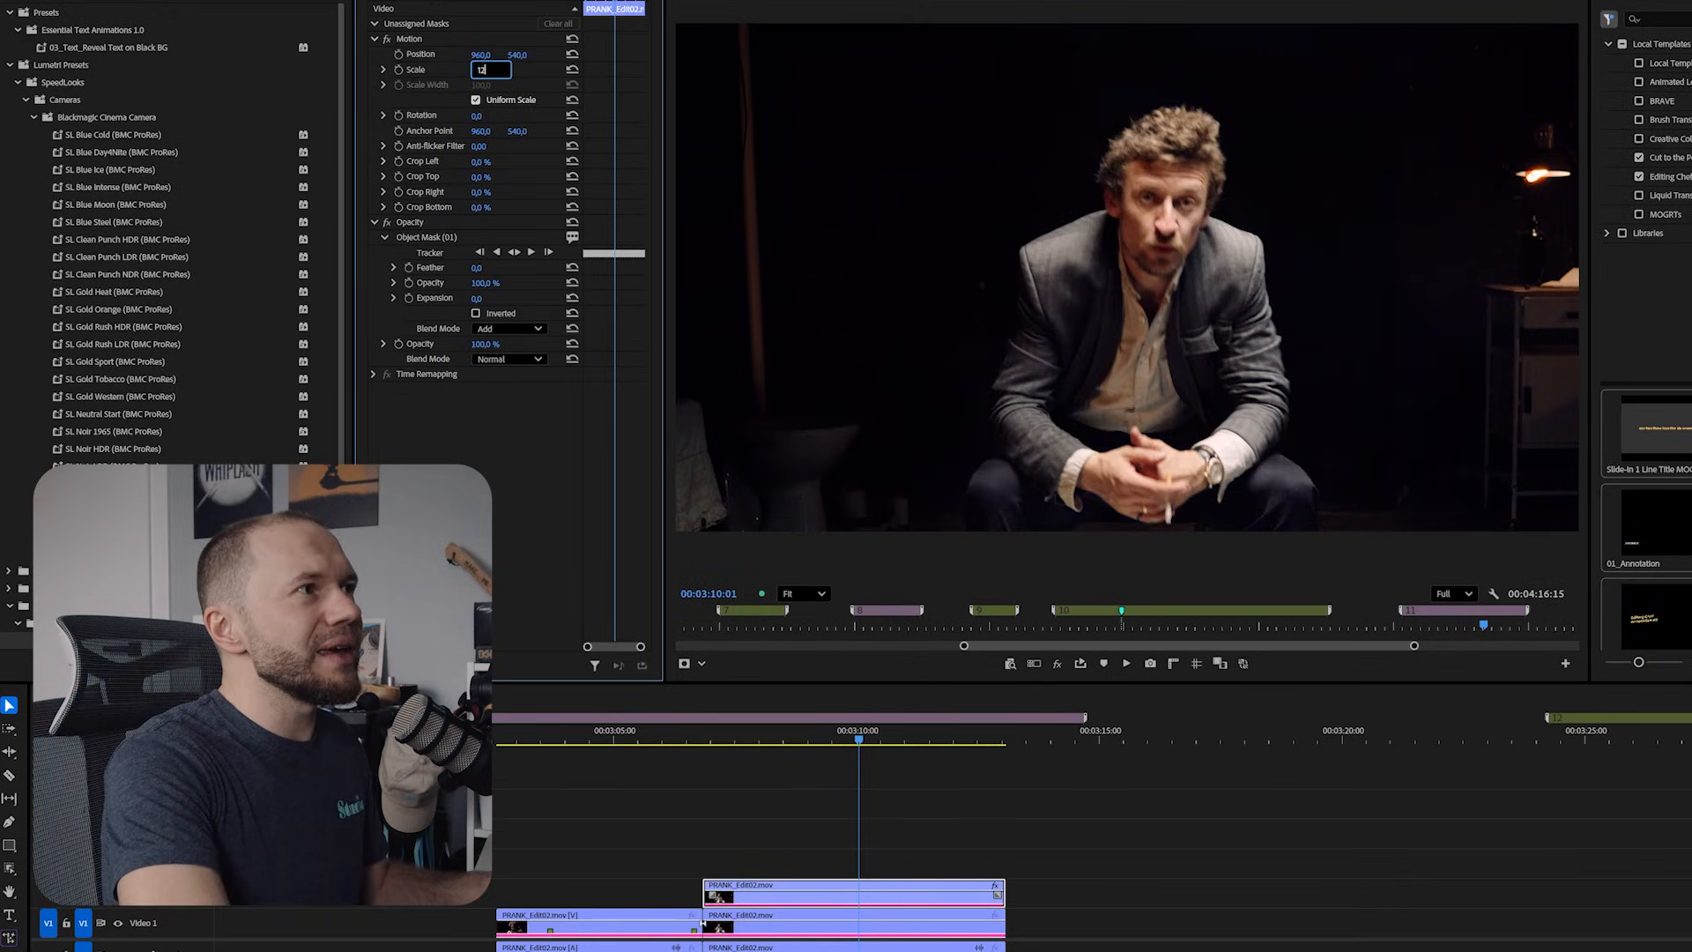
key("Return")
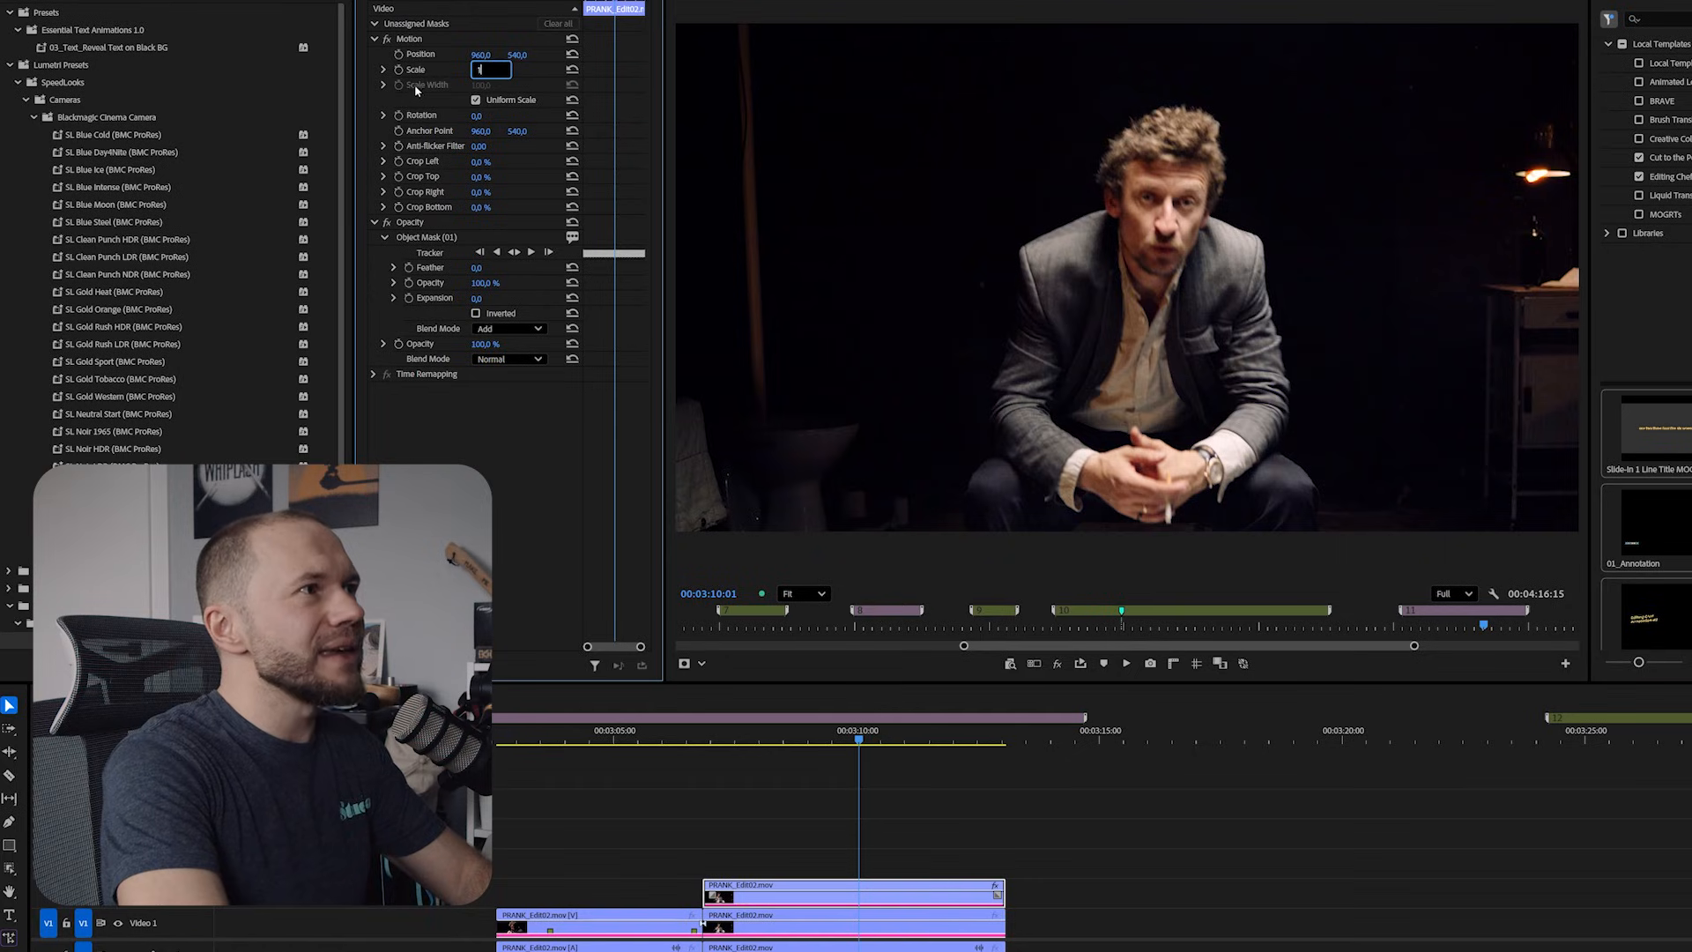
key("Return")
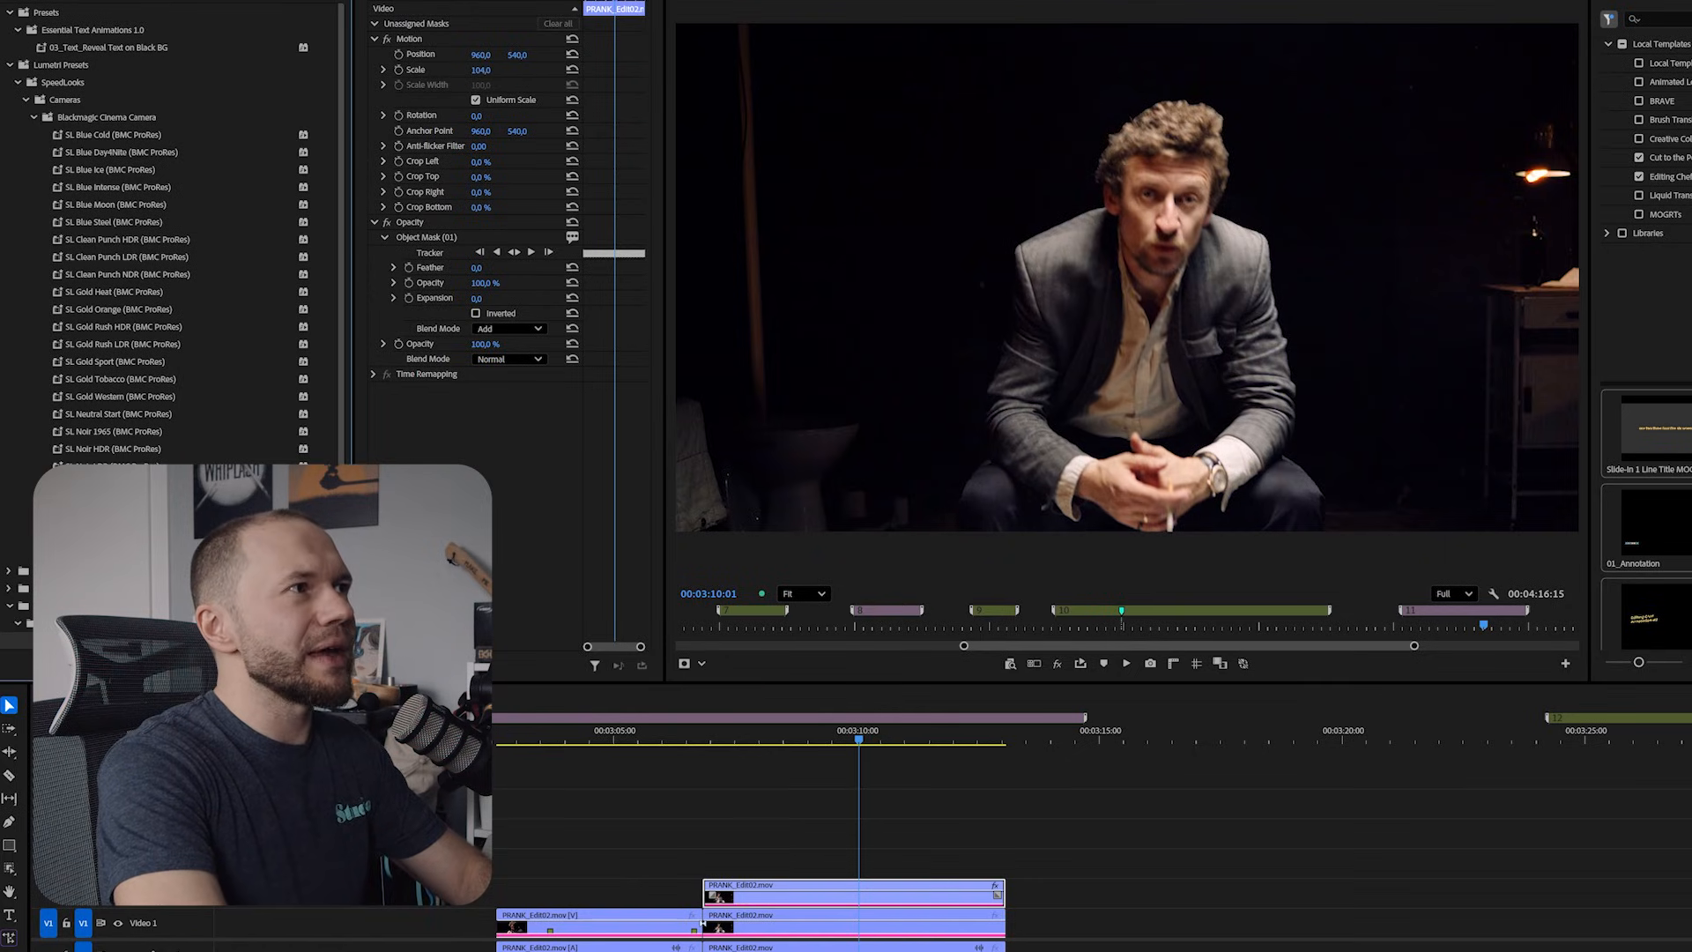
Step: Apply the Black & White effect to the upper PRANK_Edit02.mov clip and check its Object Mask (01)
left_click_drag(819, 895, 820, 895)
left_click(443, 238)
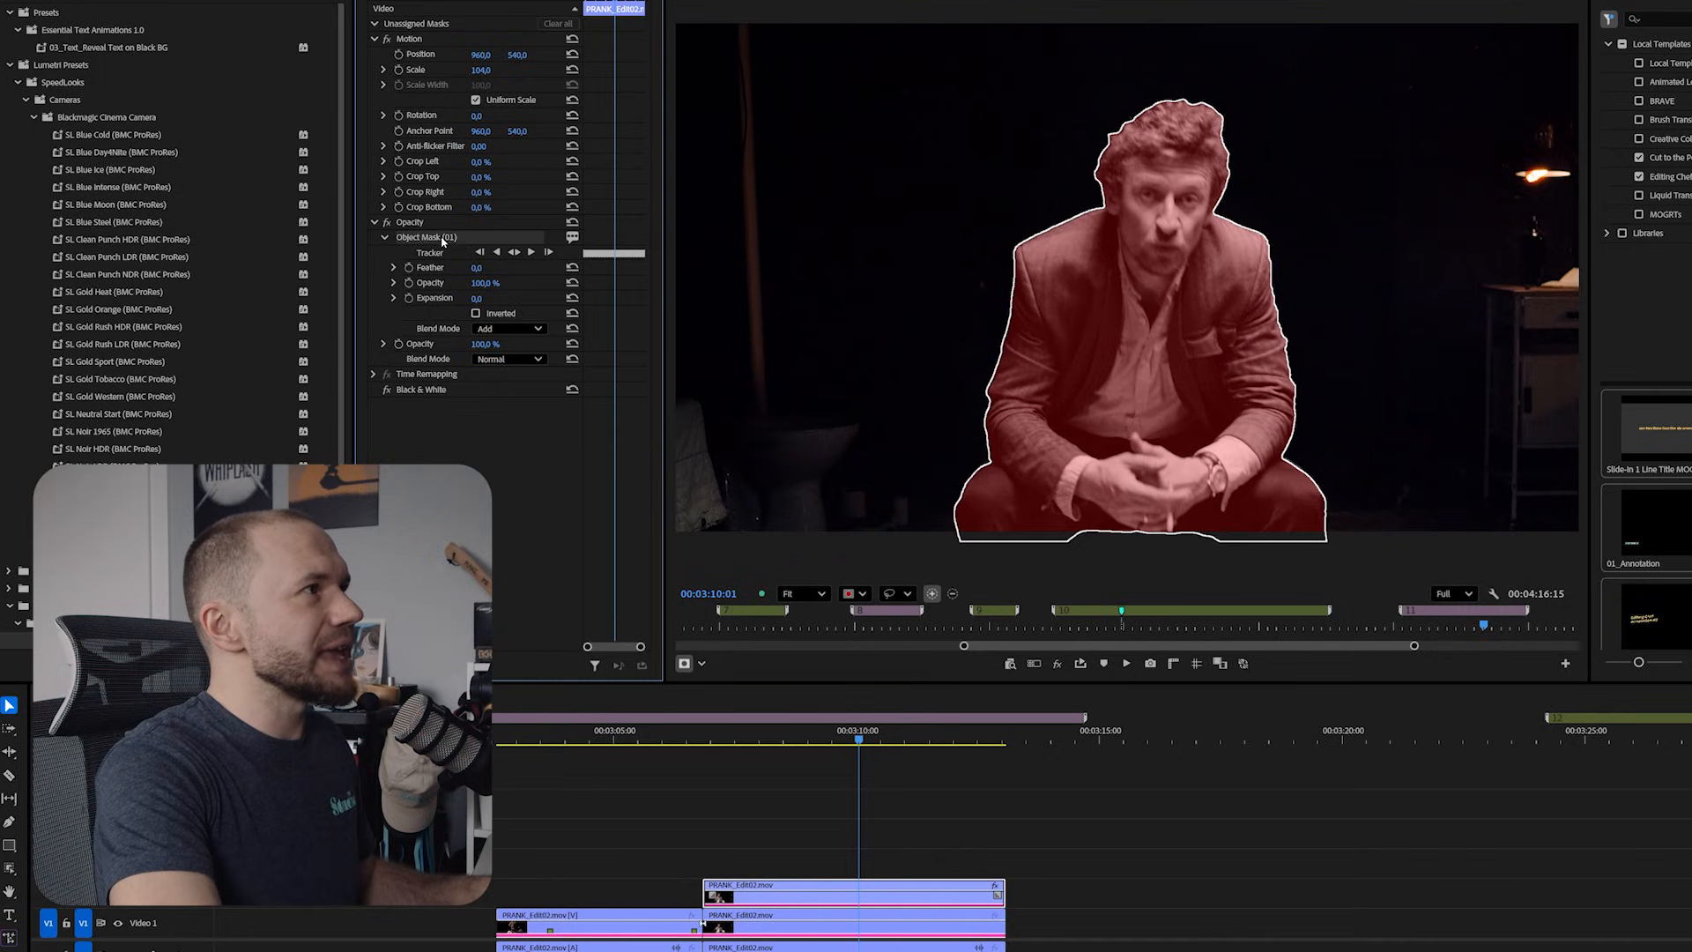
left_click(937, 835)
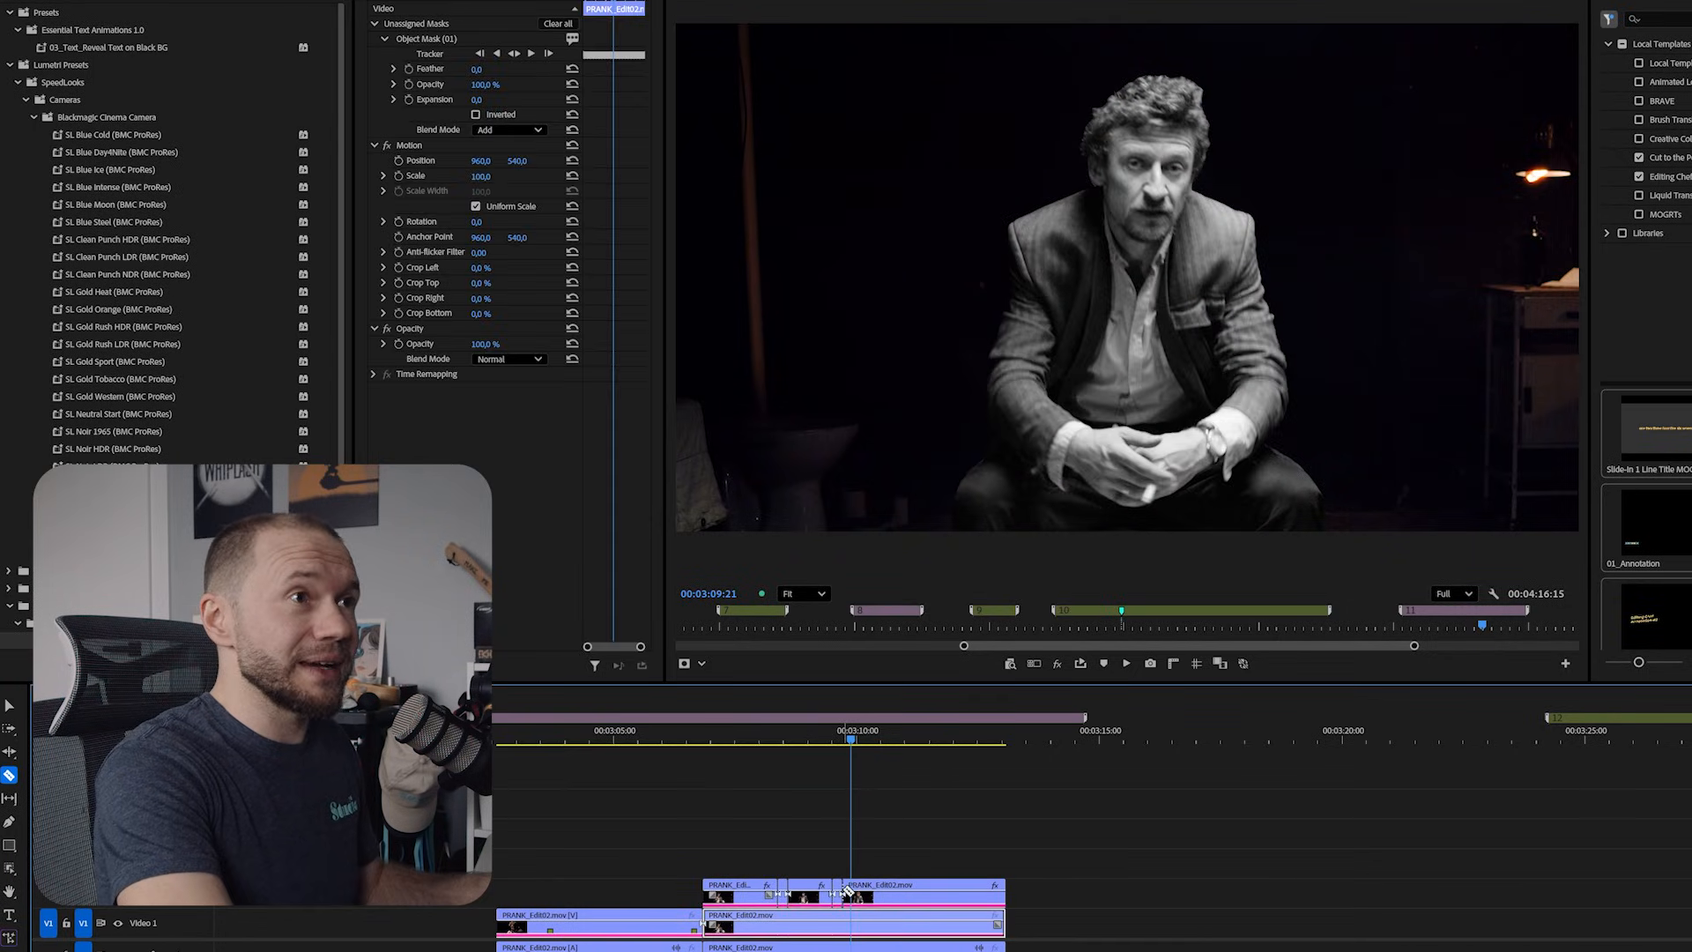
Step: Delete the unneeded cut pieces of the black-and-white overlay above PRANK_Edit02.mov and play the section
key("v")
left_click_drag(1015, 855, 989, 893)
key("Delete")
left_click_drag(887, 866, 869, 892)
key("Delete")
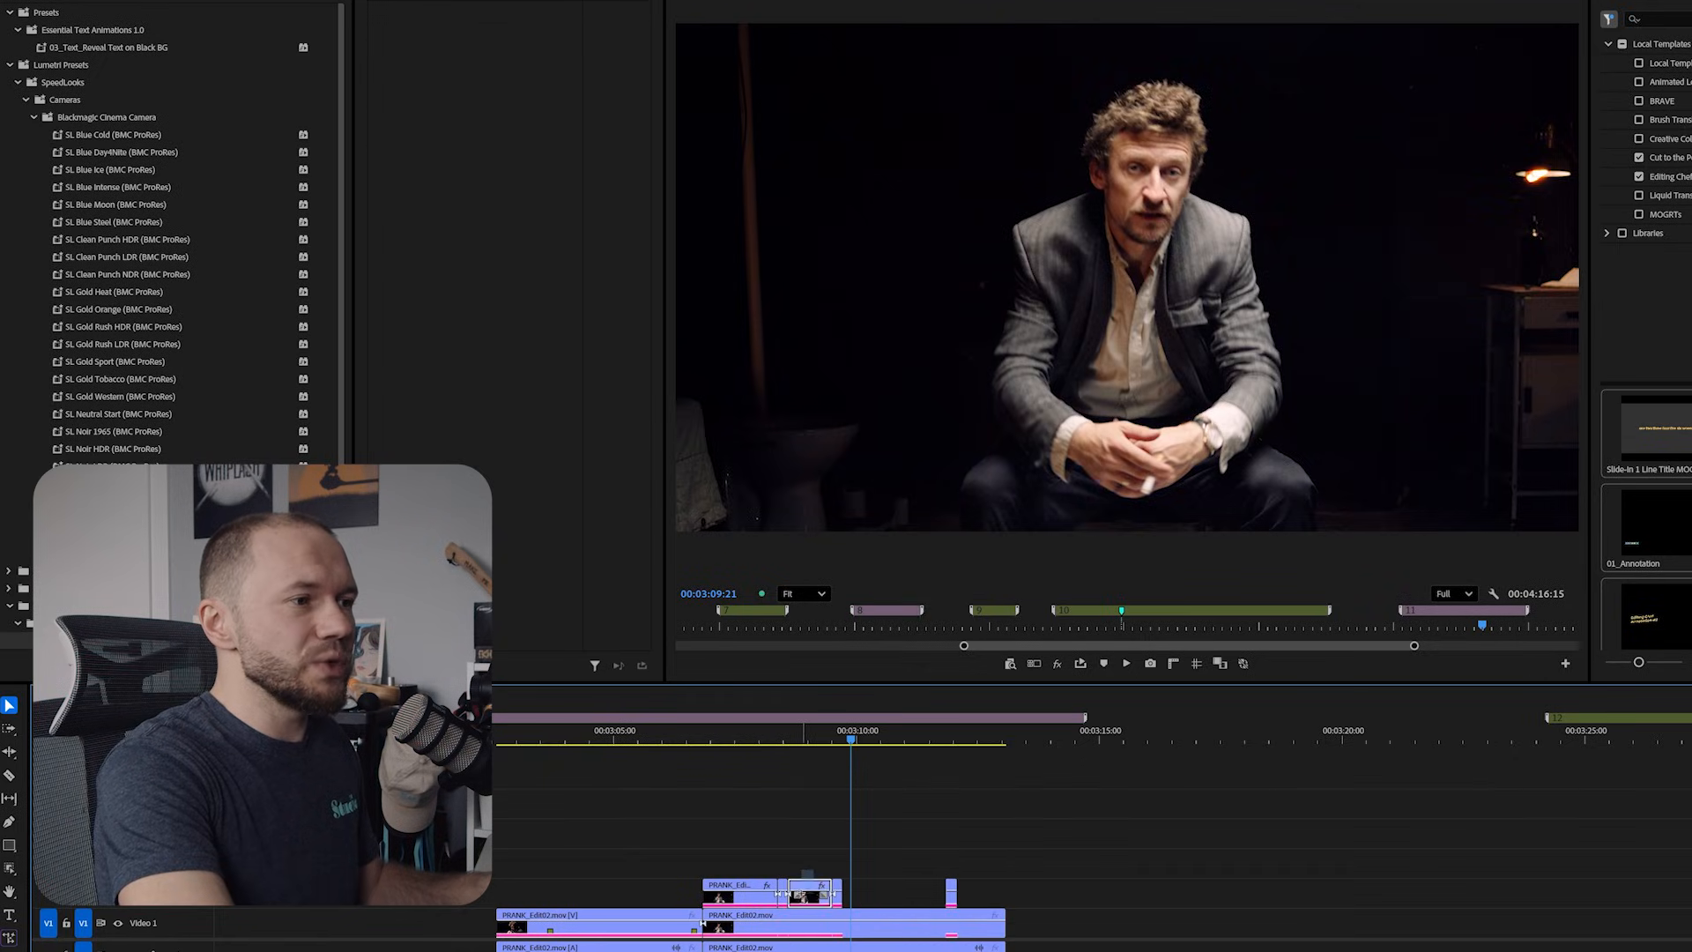
key("Delete")
key("Up")
key("space")
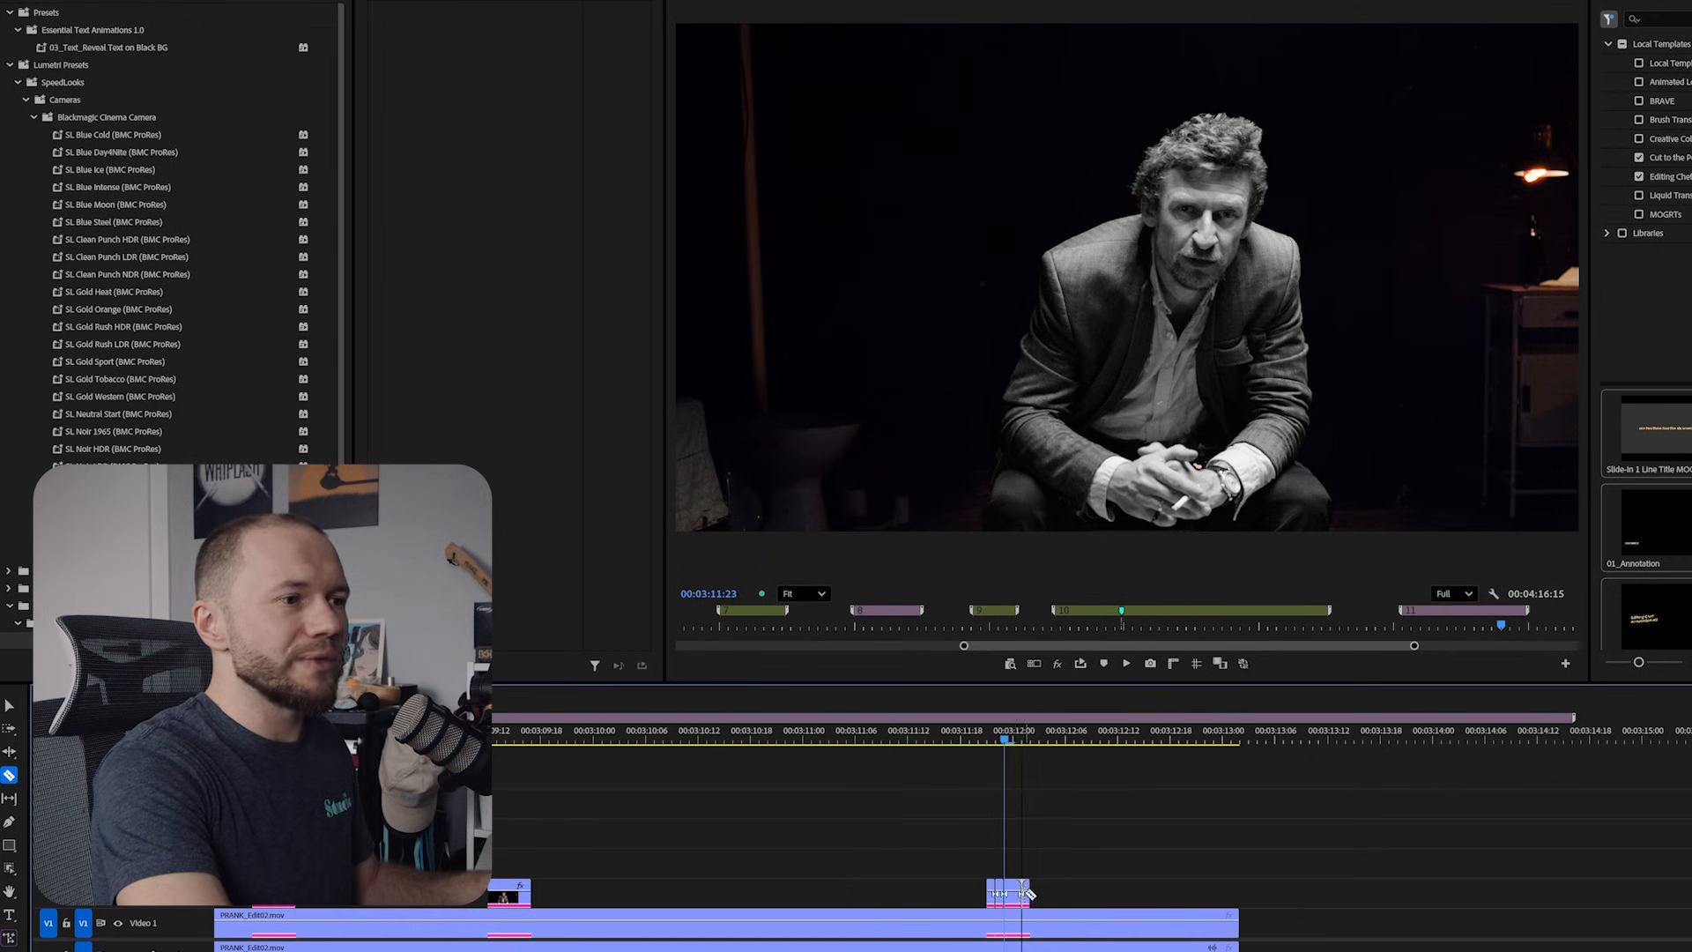
Step: Delete two small pieces of the short overlay clip around 00:03:11:23 and play the flickering section
key("v")
left_click(1021, 897)
key("Delete")
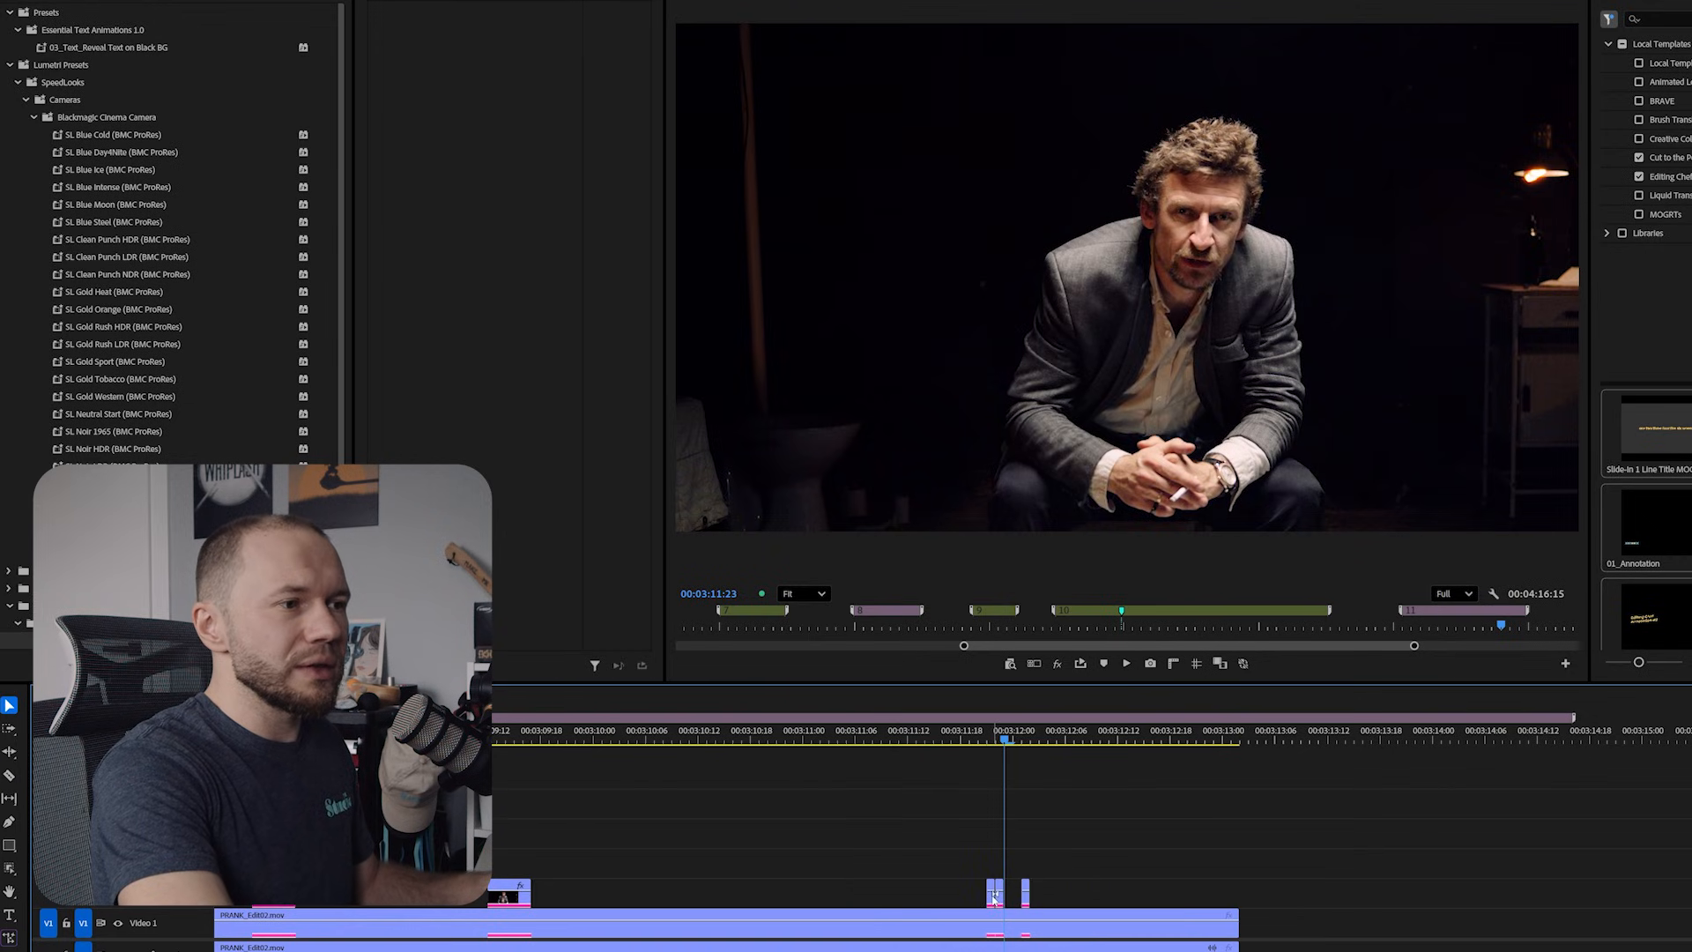
left_click(994, 897)
key("Delete")
left_click(959, 742)
key("space")
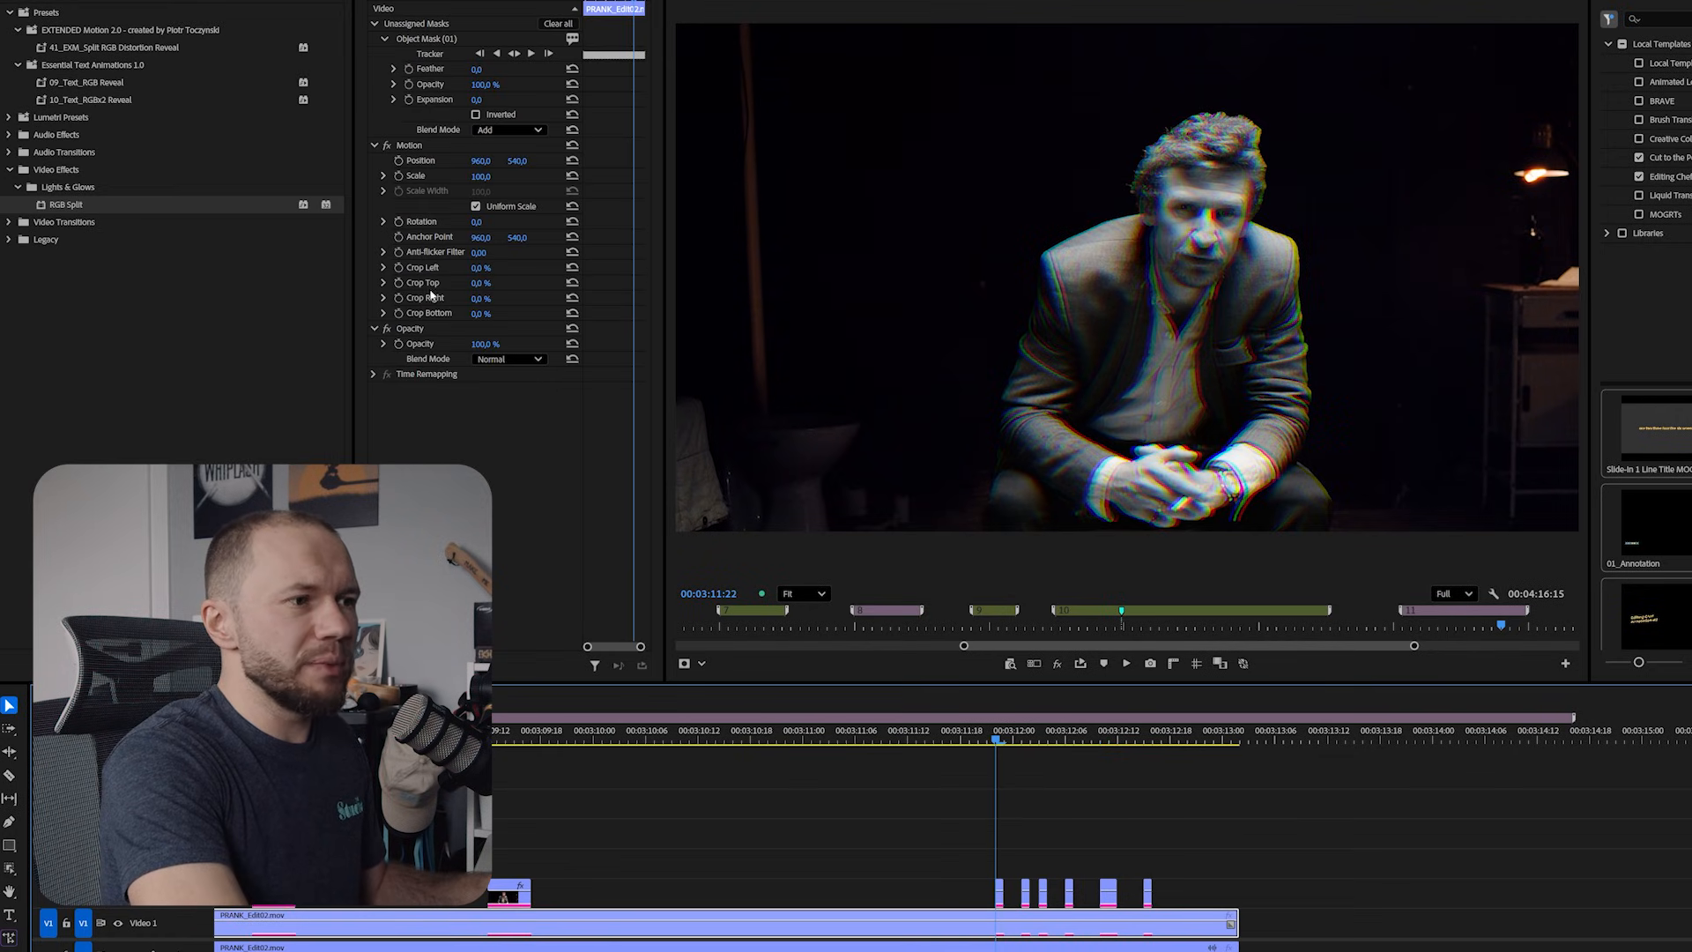
left_click(1329, 846)
key("space")
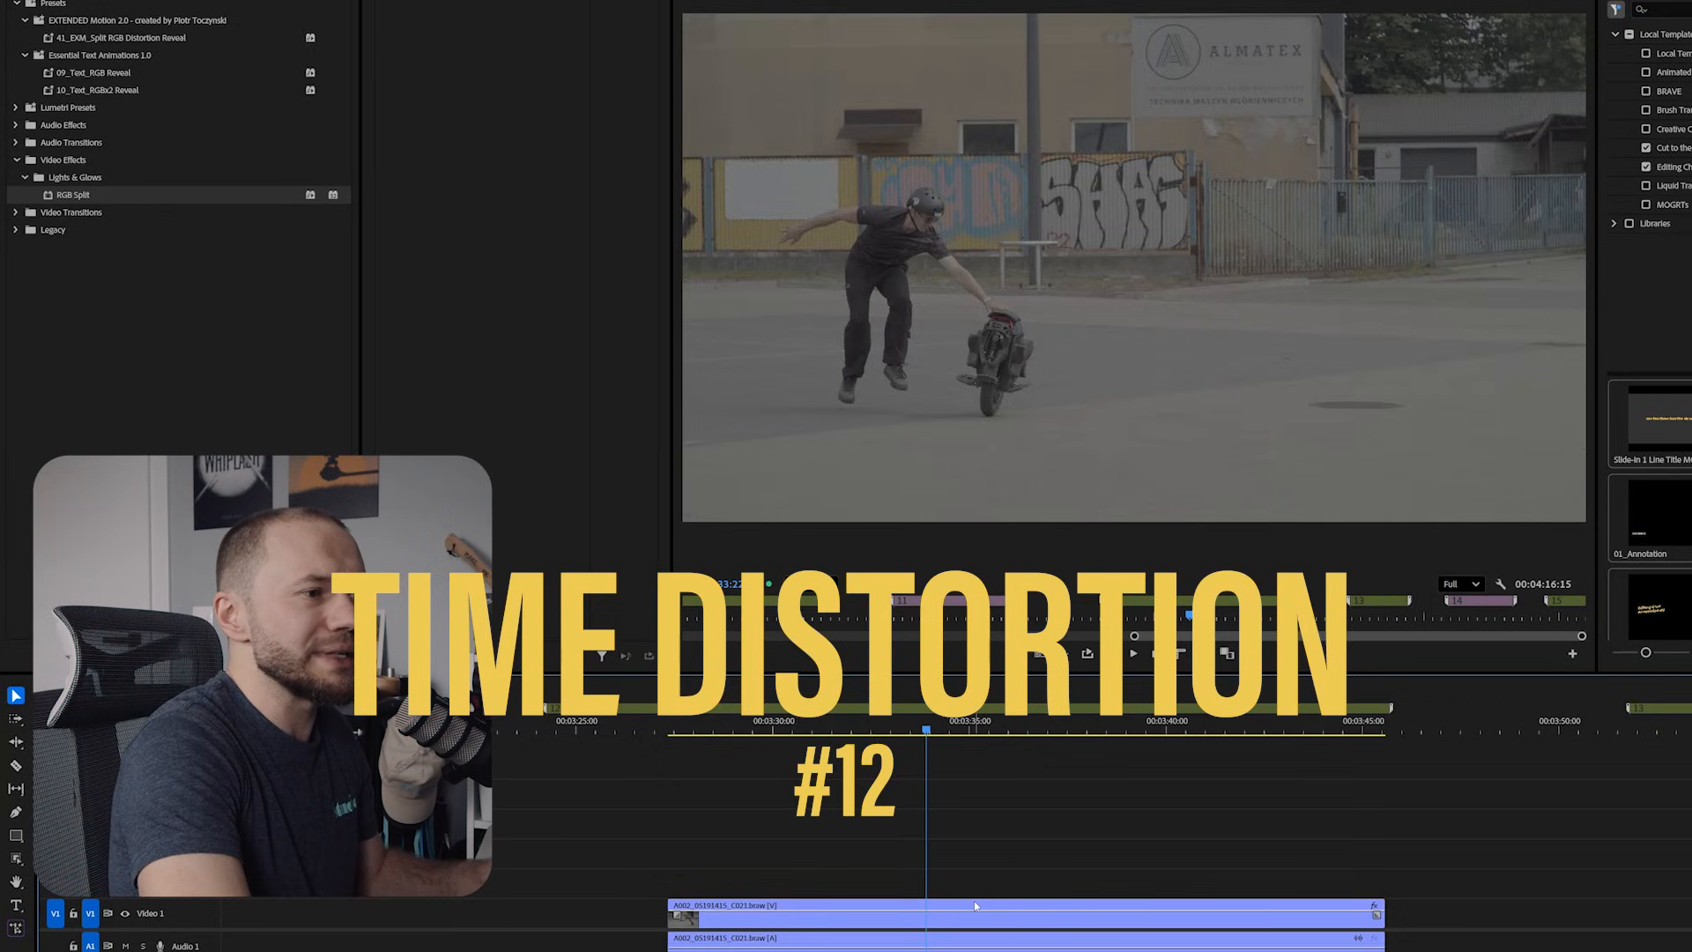
Step: Duplicate the unicycle clip onto the track above and create an object mask of the rider and the unicycle
left_click(976, 905)
left_click_drag(976, 905, 939, 890)
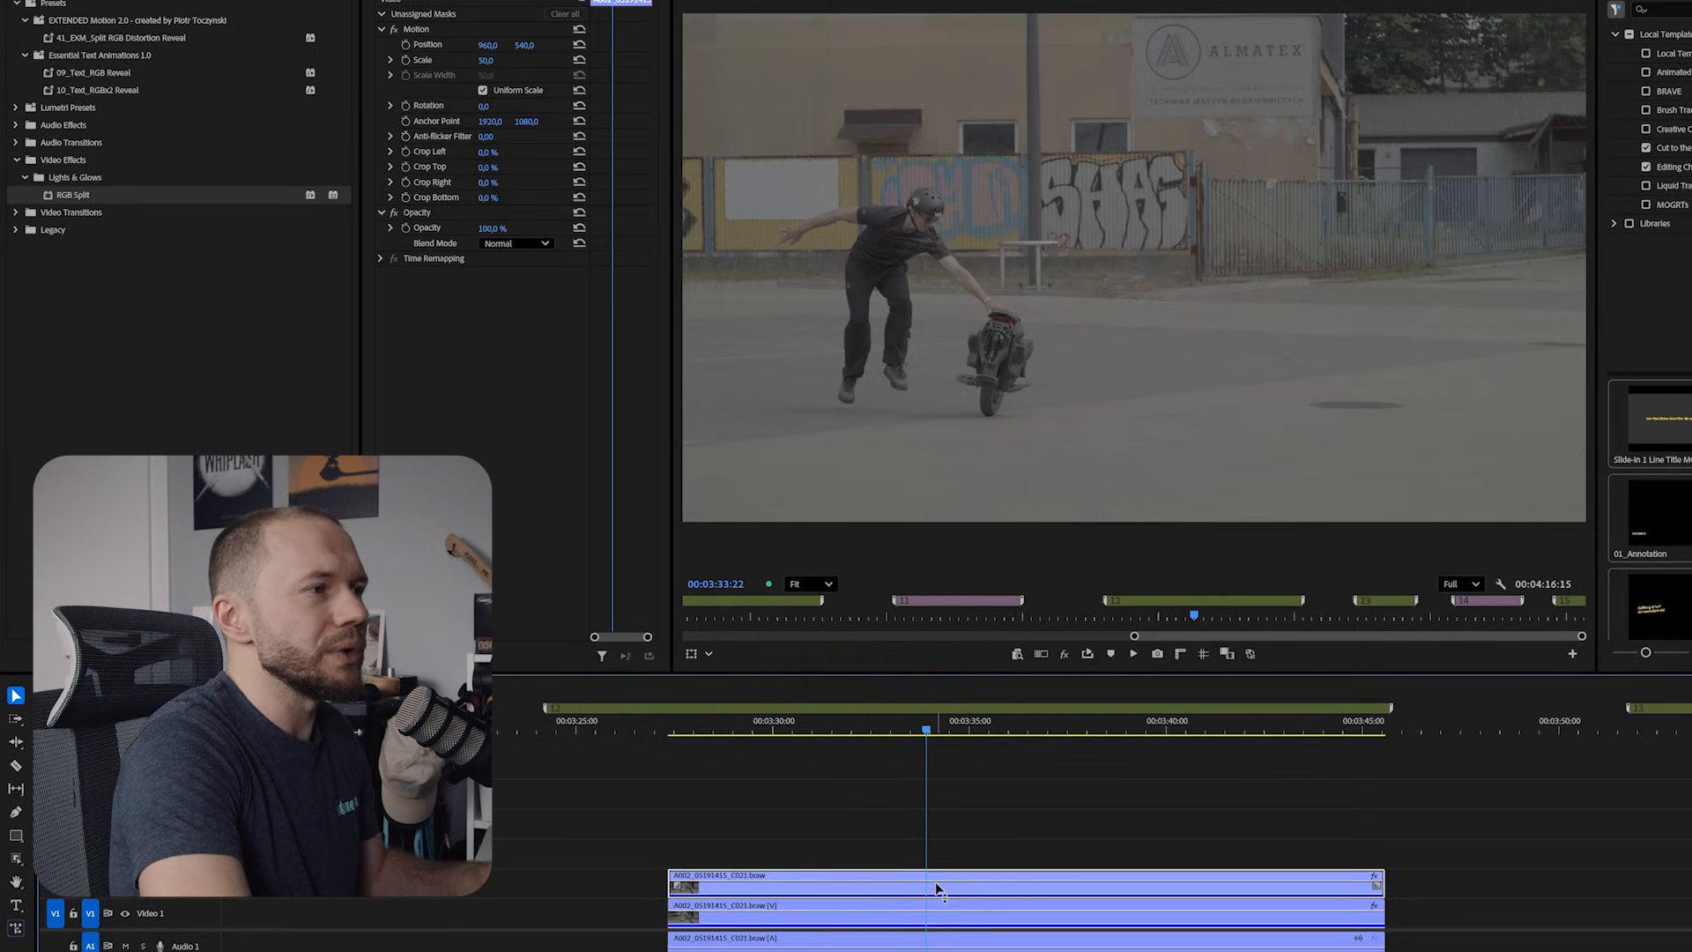
left_click(16, 858)
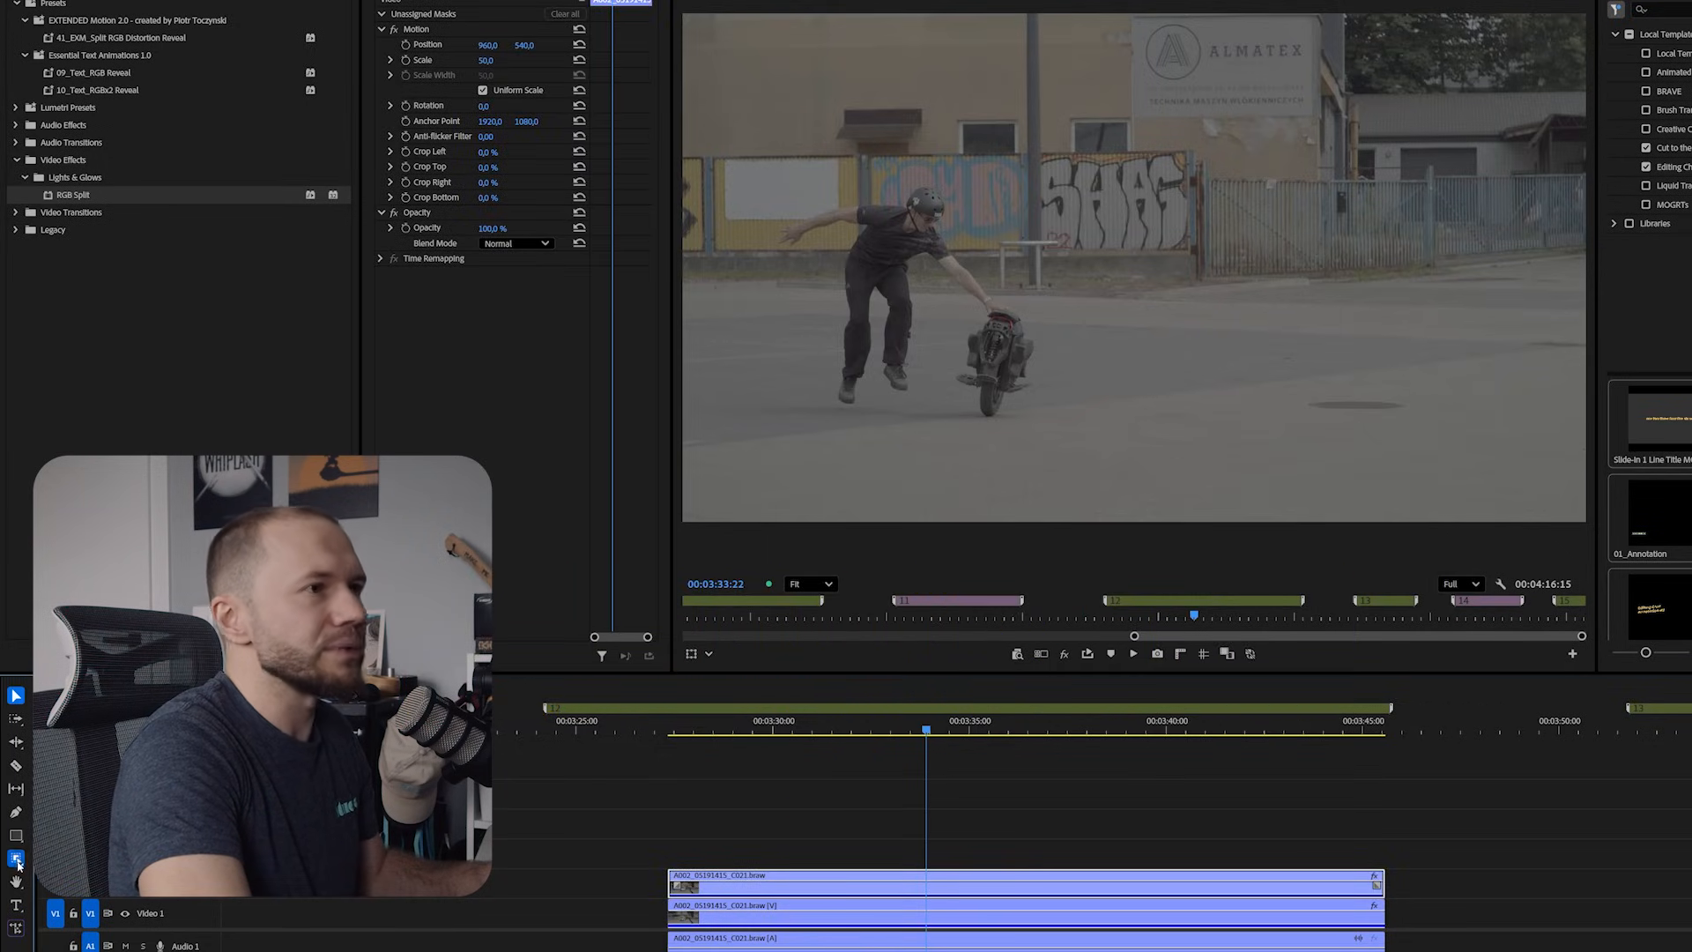
left_click(938, 248)
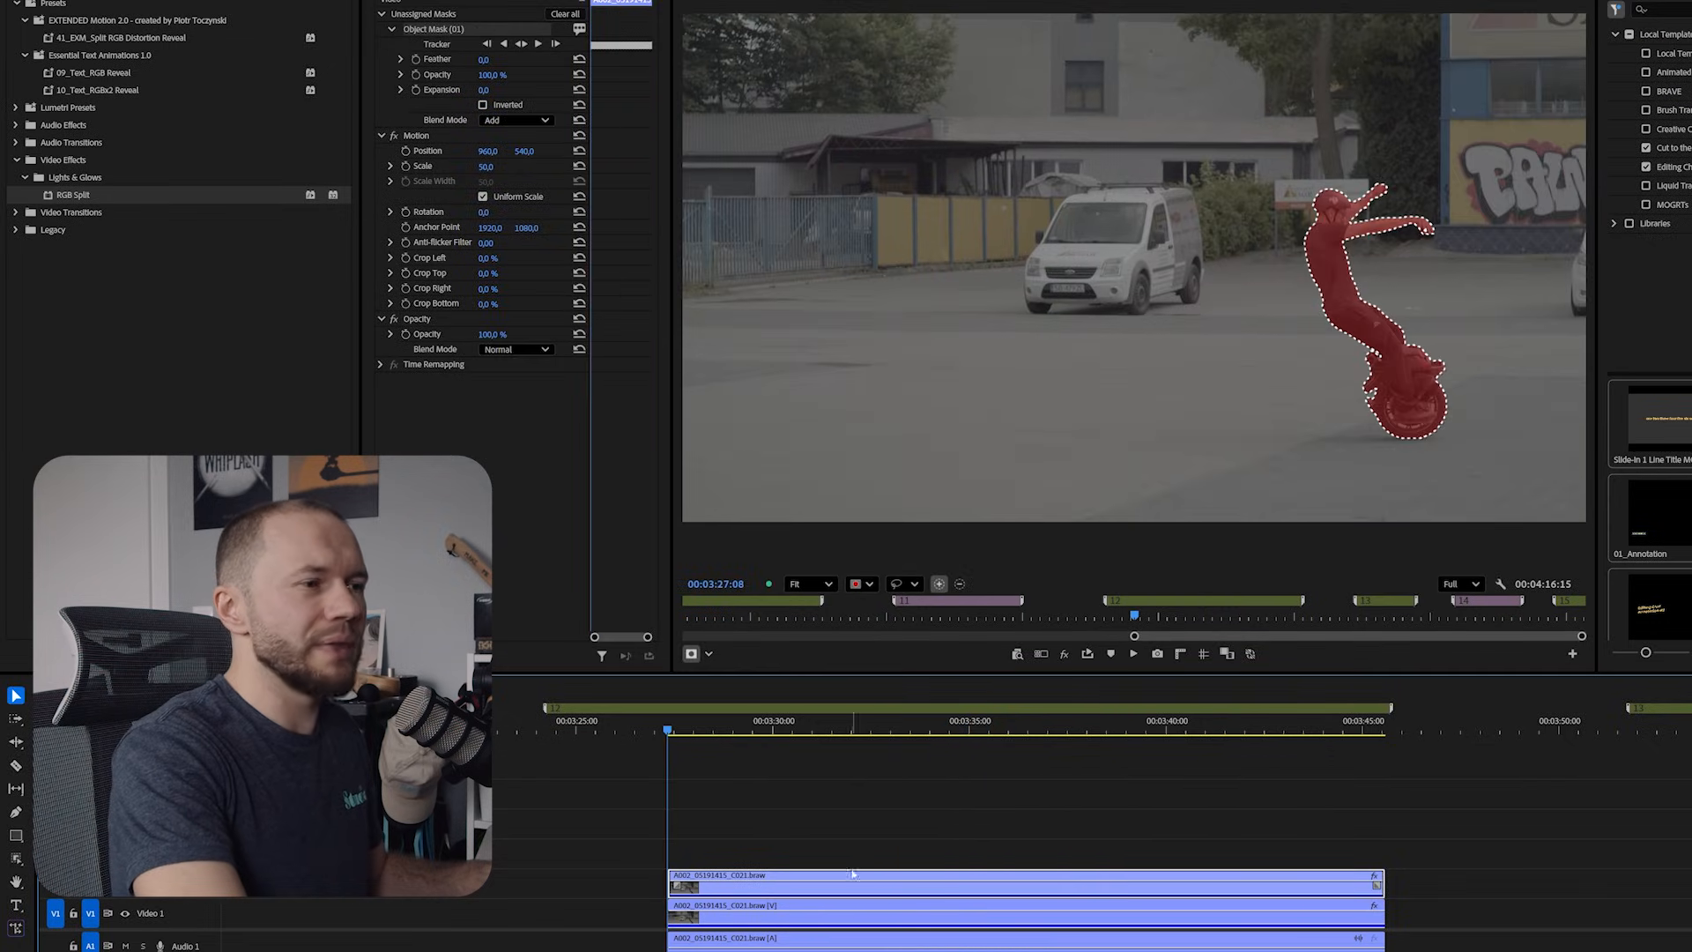
Step: Change Object Mask (01) to an opacity mask, offset the masked copy later on the timeline and play the shot
right_click(455, 31)
left_click(494, 36)
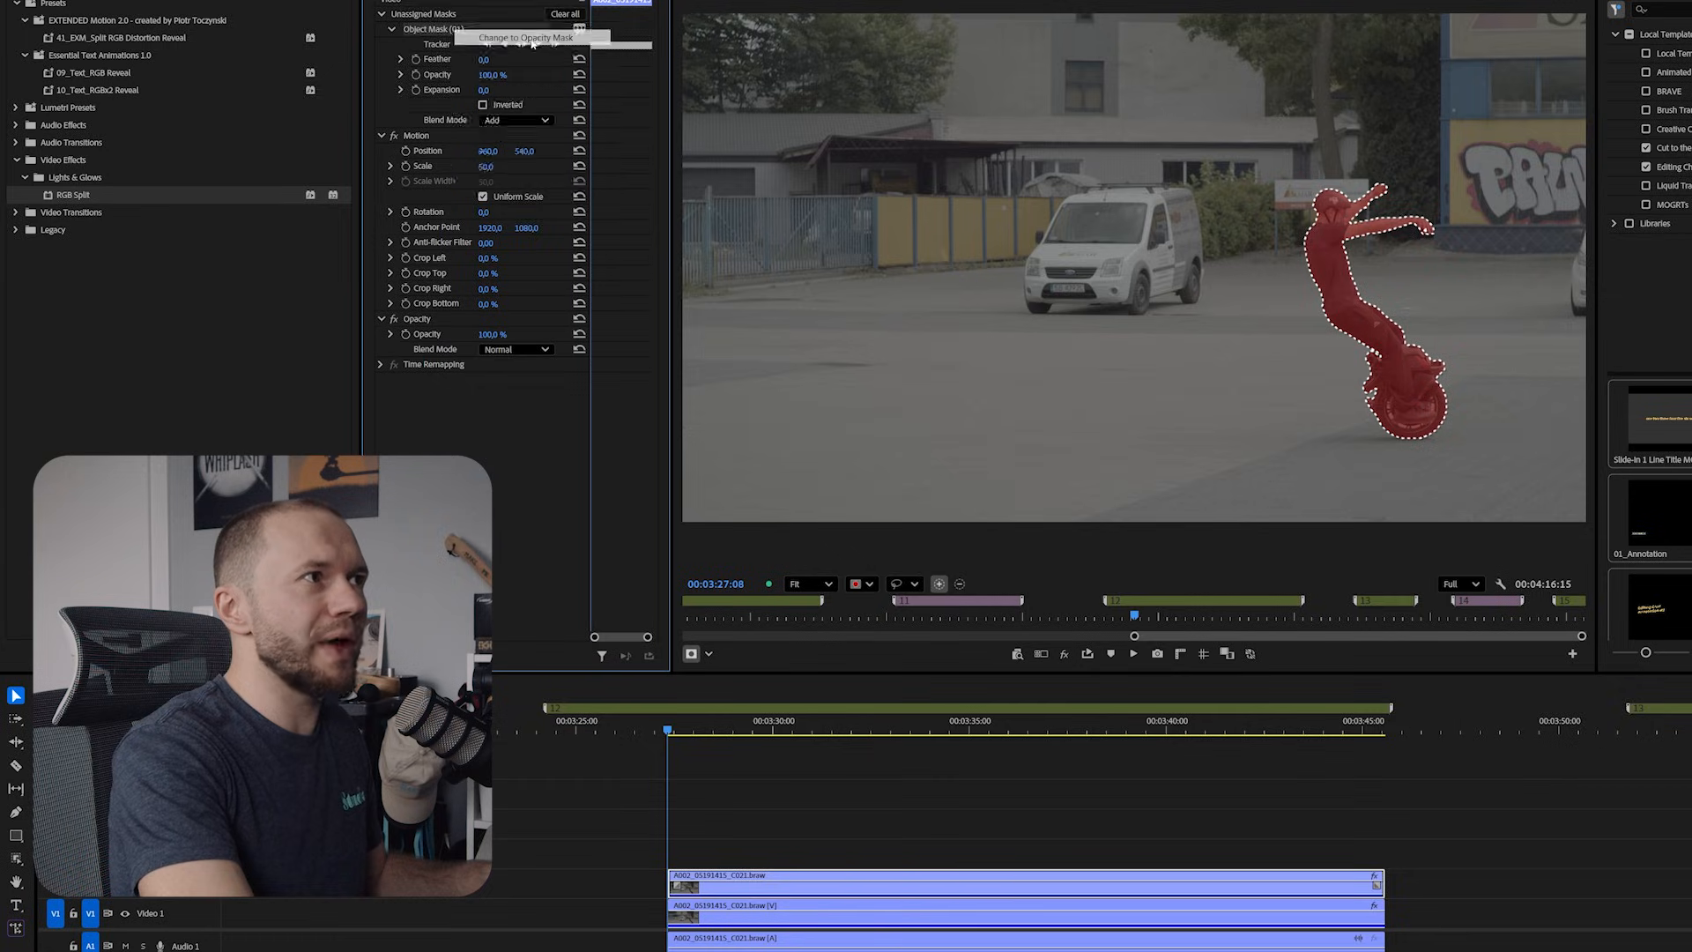
left_click_drag(728, 895, 831, 890)
key("space")
left_click(966, 791)
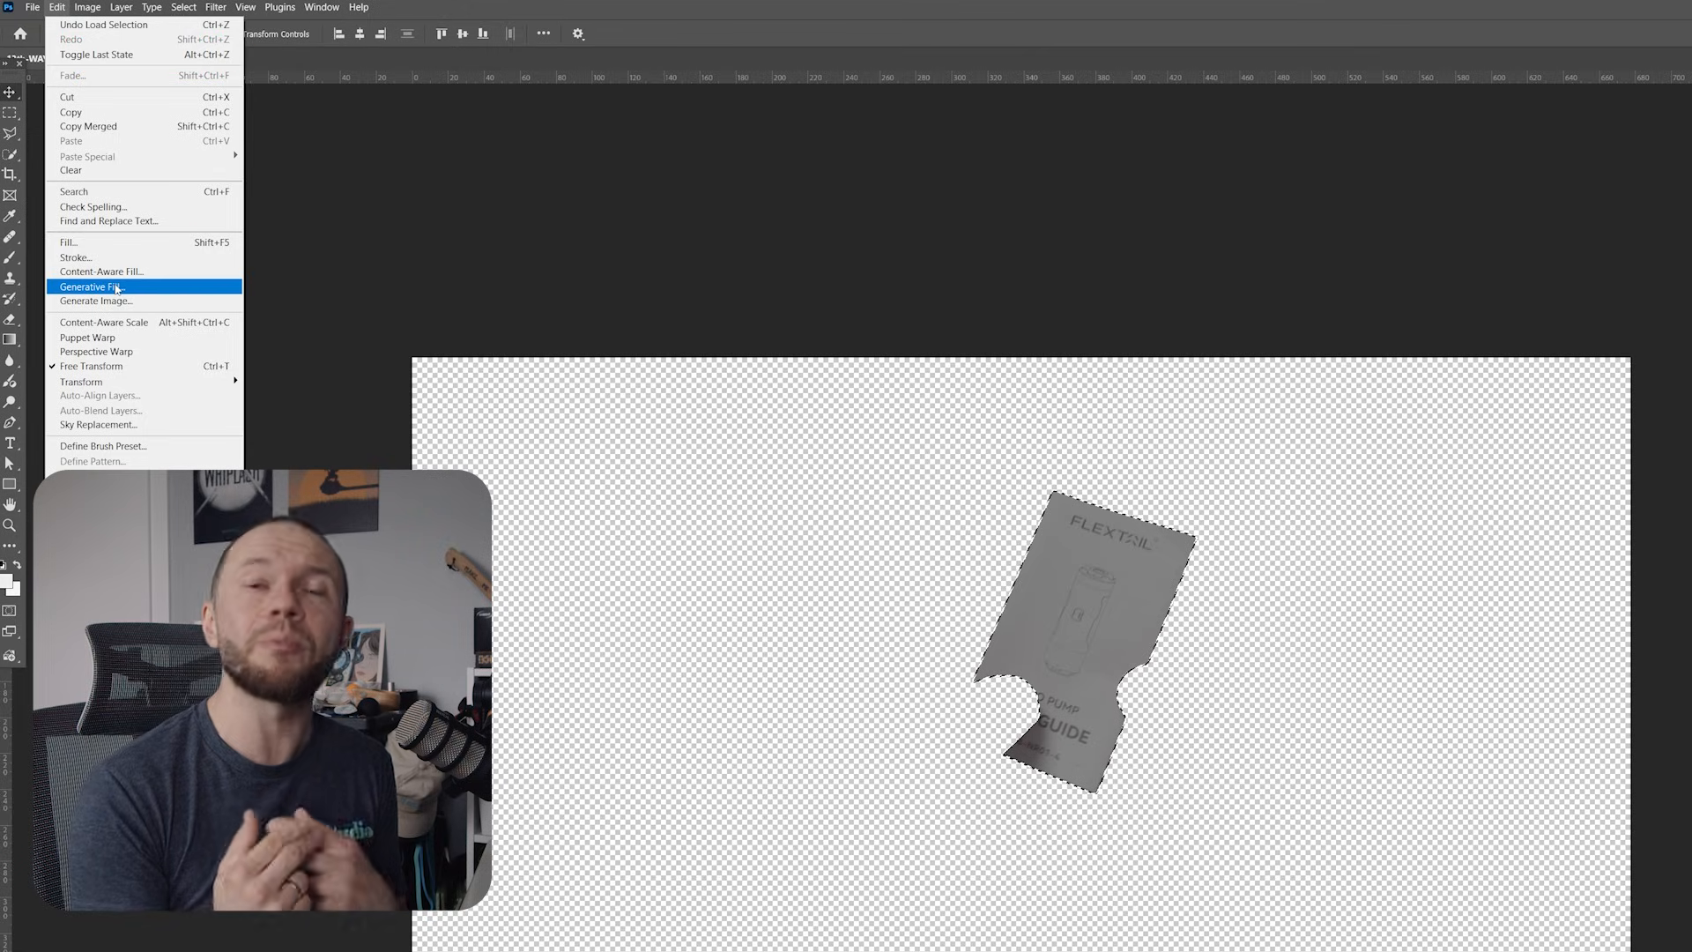
Step: In Photoshop, run Generative Fill on the selected guide cutout with the prompt "made of grass"
left_click(118, 288)
type("made of grass")
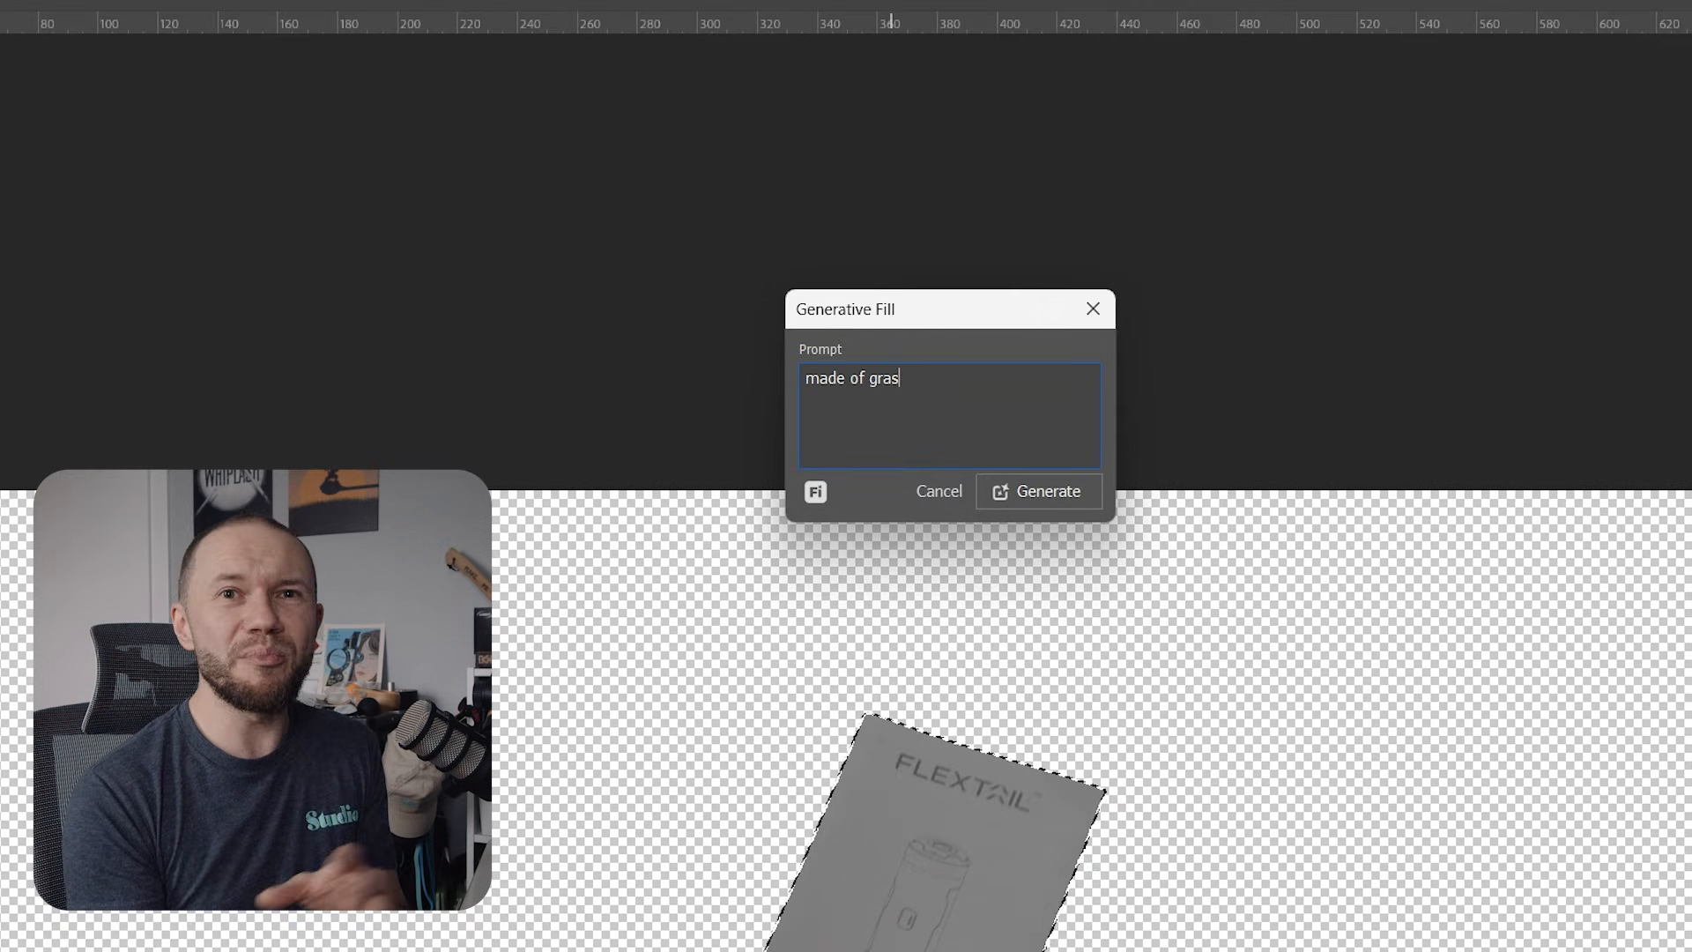
key("Return")
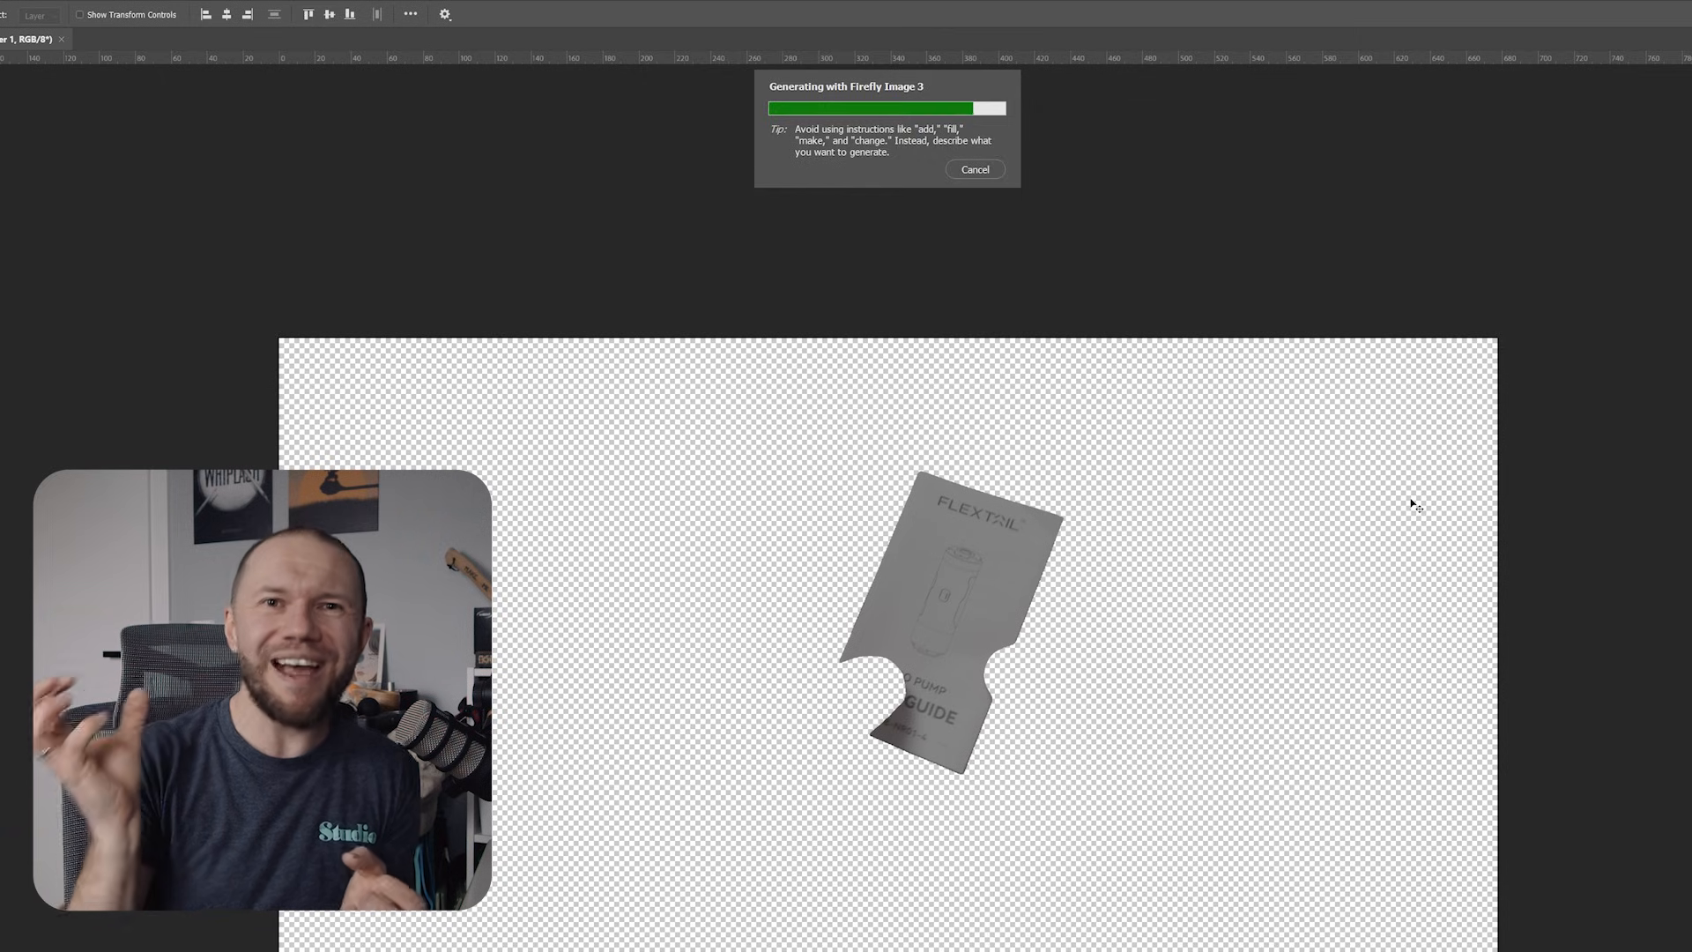